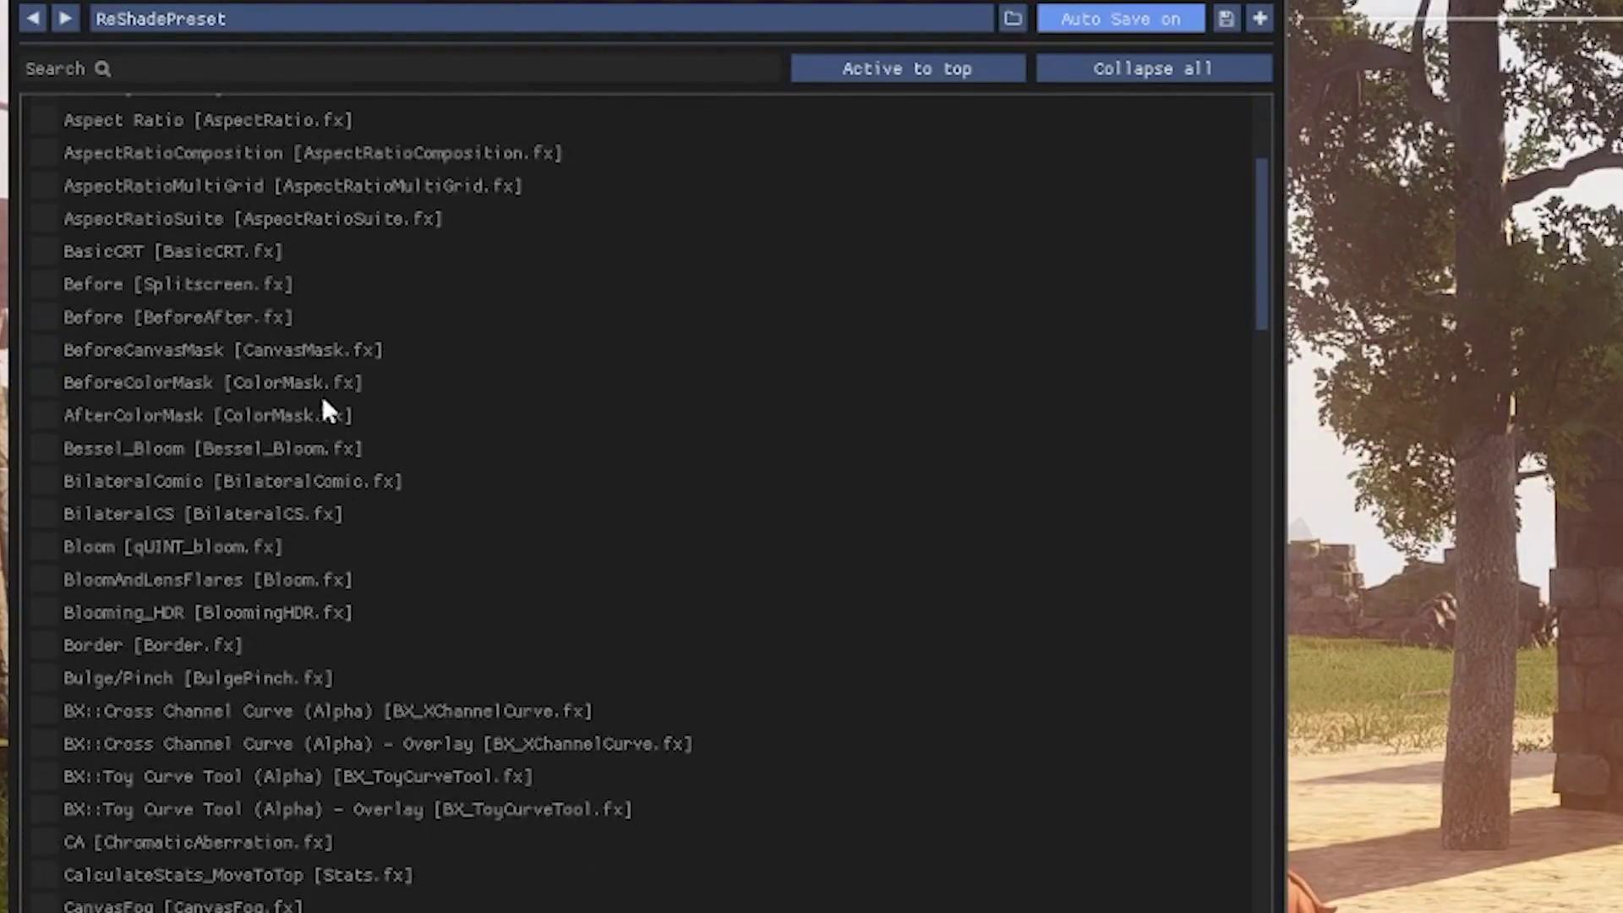
# Open the ReShade overlay in the game and look through the list of installed effects
pyautogui.scroll(-20, 324, 405)
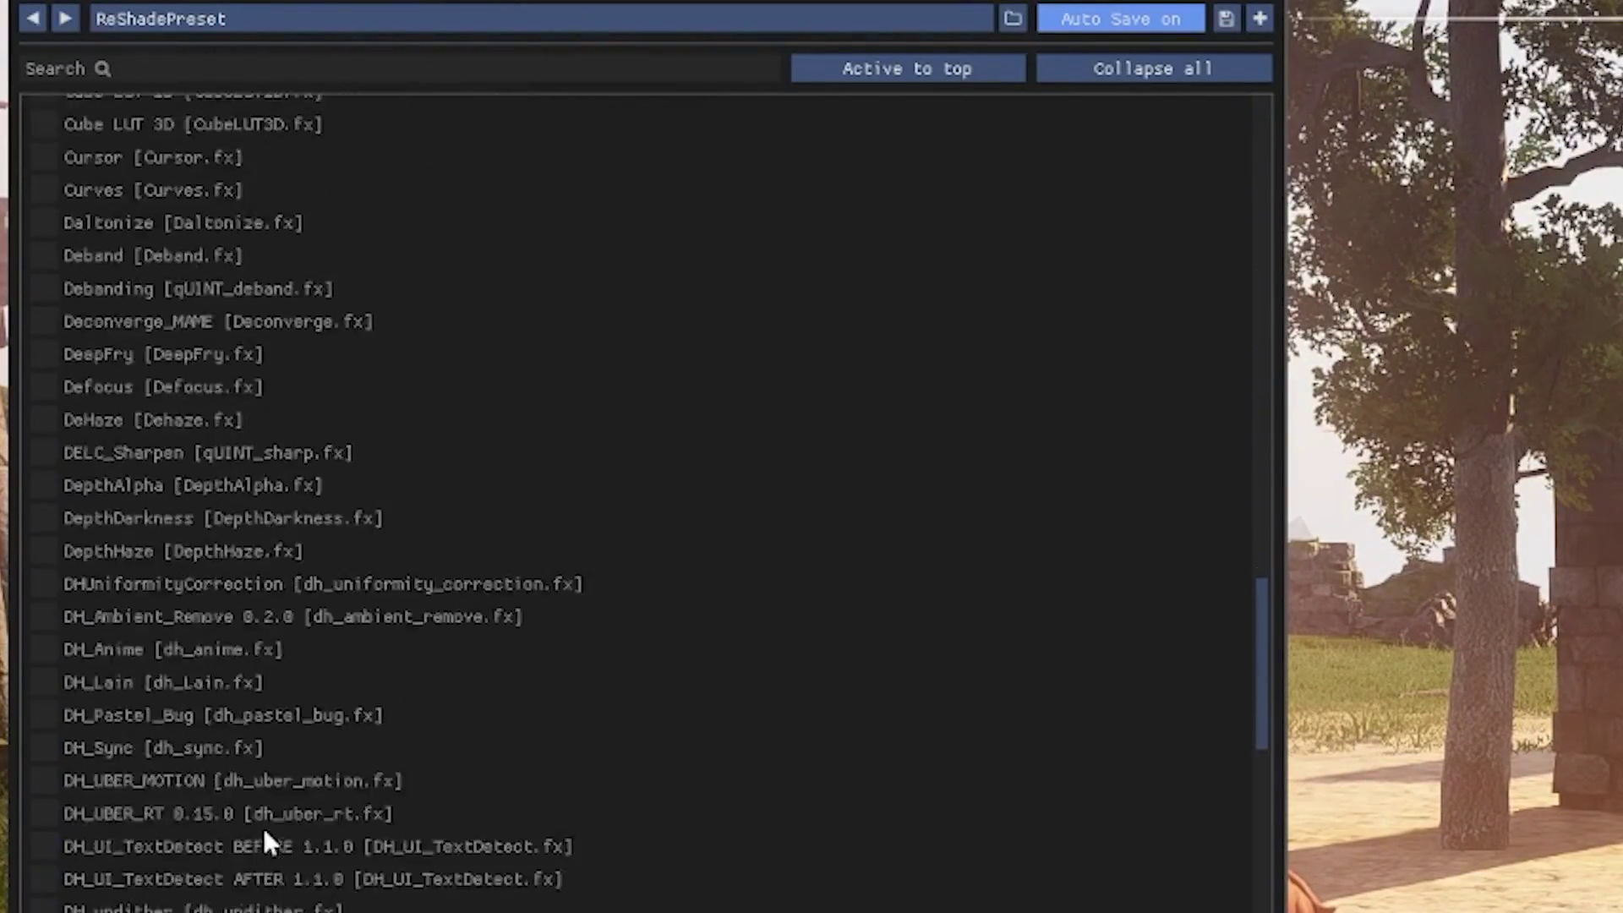
pyautogui.scroll(-9, 254, 837)
pyautogui.scroll(7, 357, 814)
pyautogui.moveTo(1259, 677); pyautogui.dragTo(1294, 124)
pyautogui.click(44, 442)
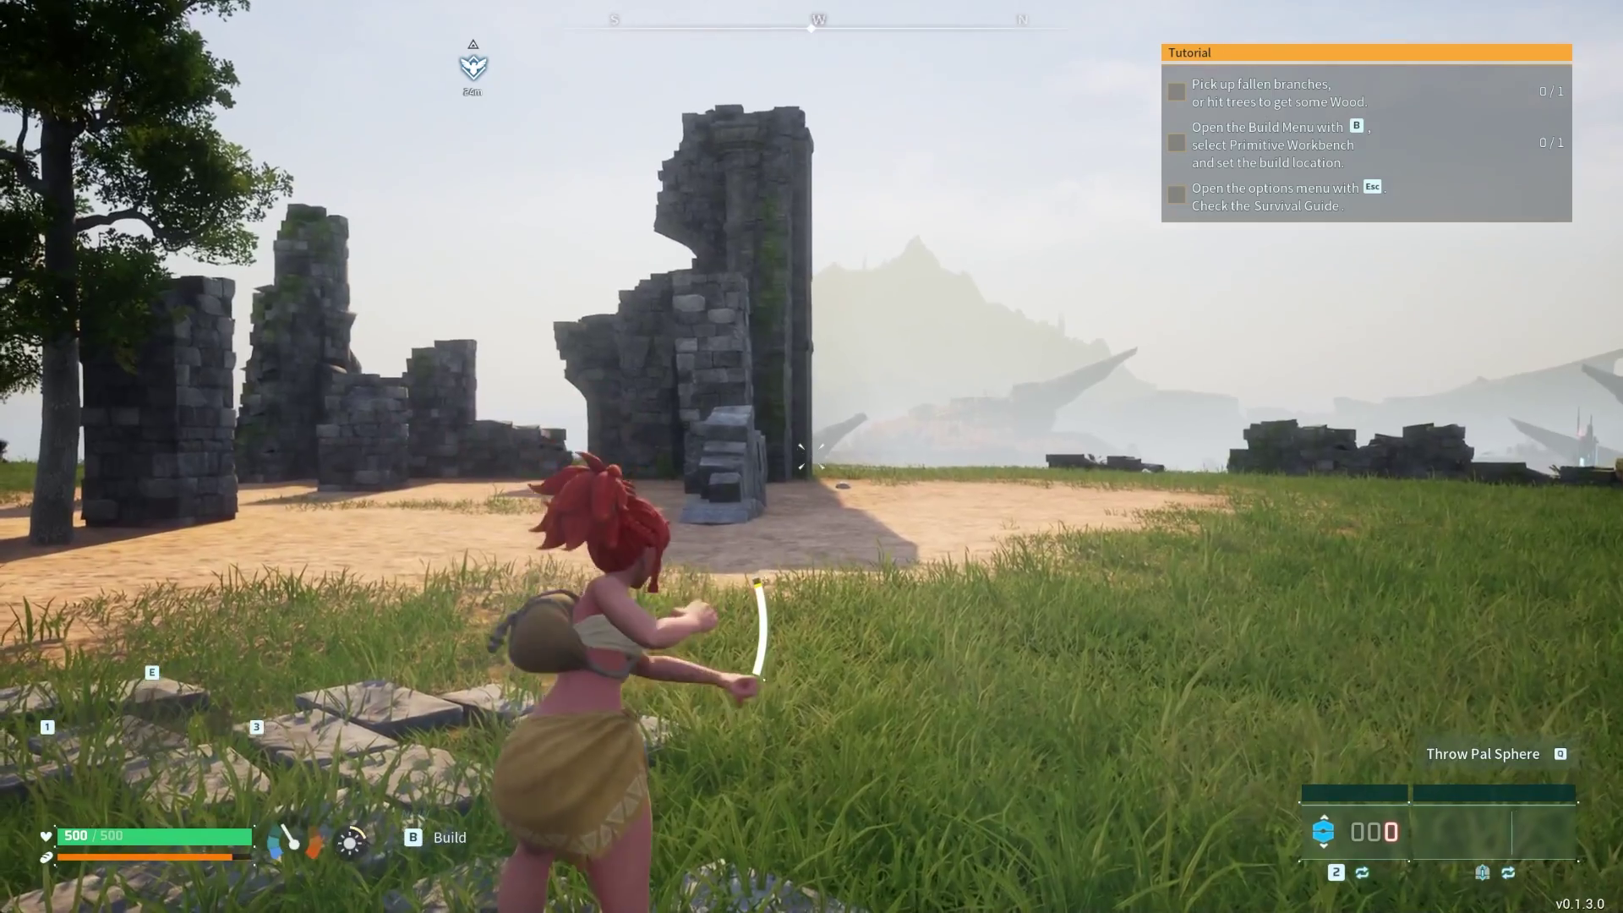
pyautogui.press('Home')
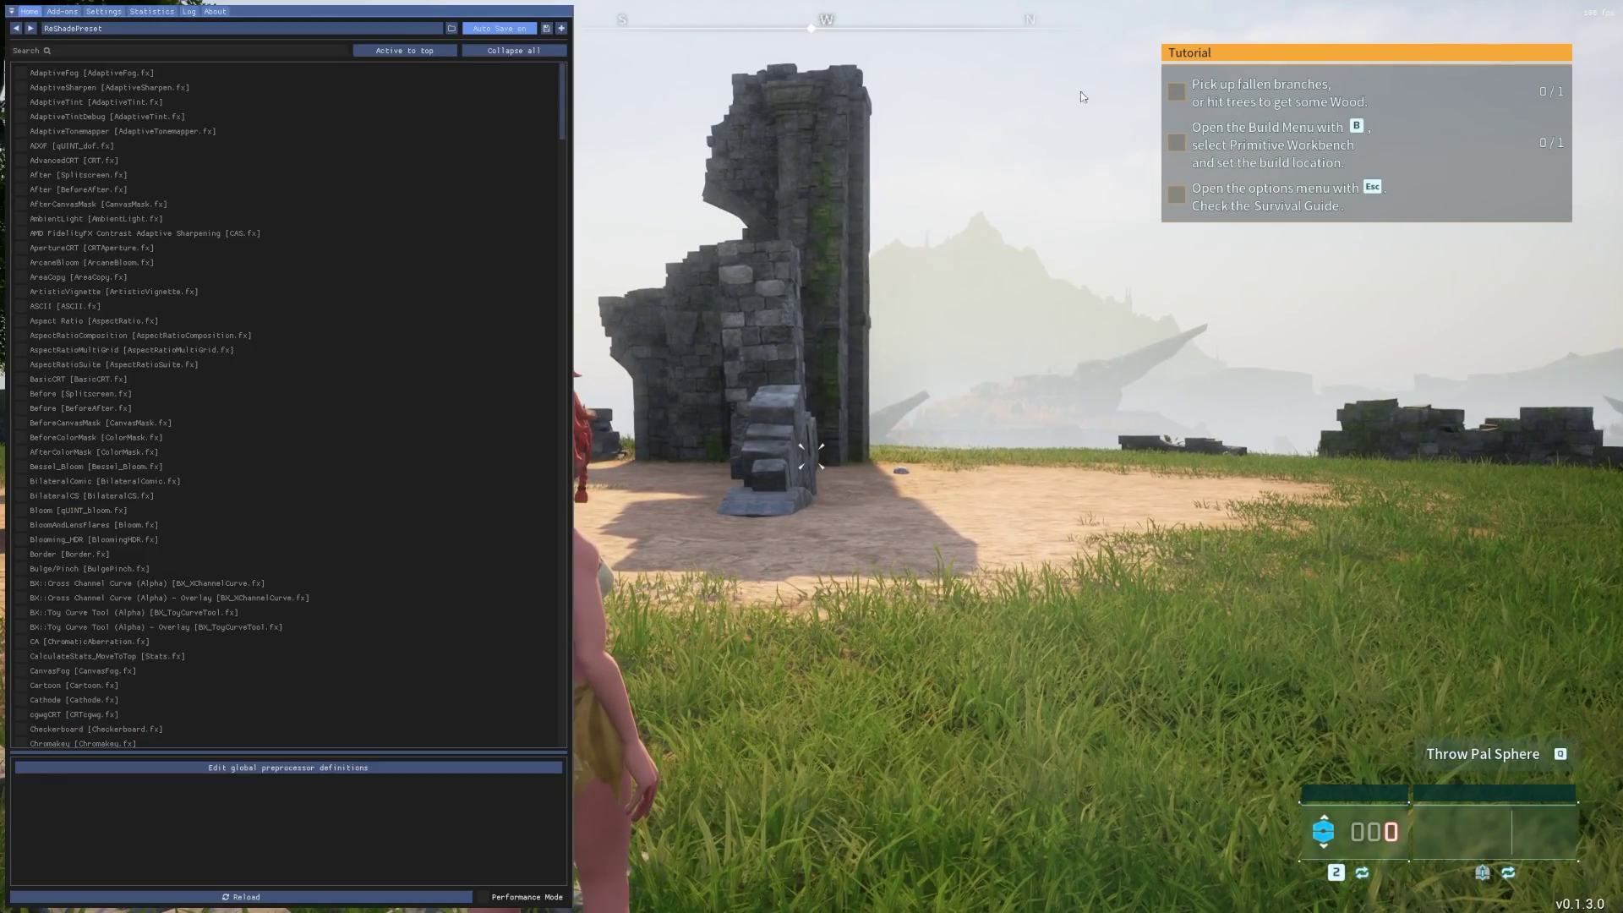
pyautogui.scroll(-10, 424, 131)
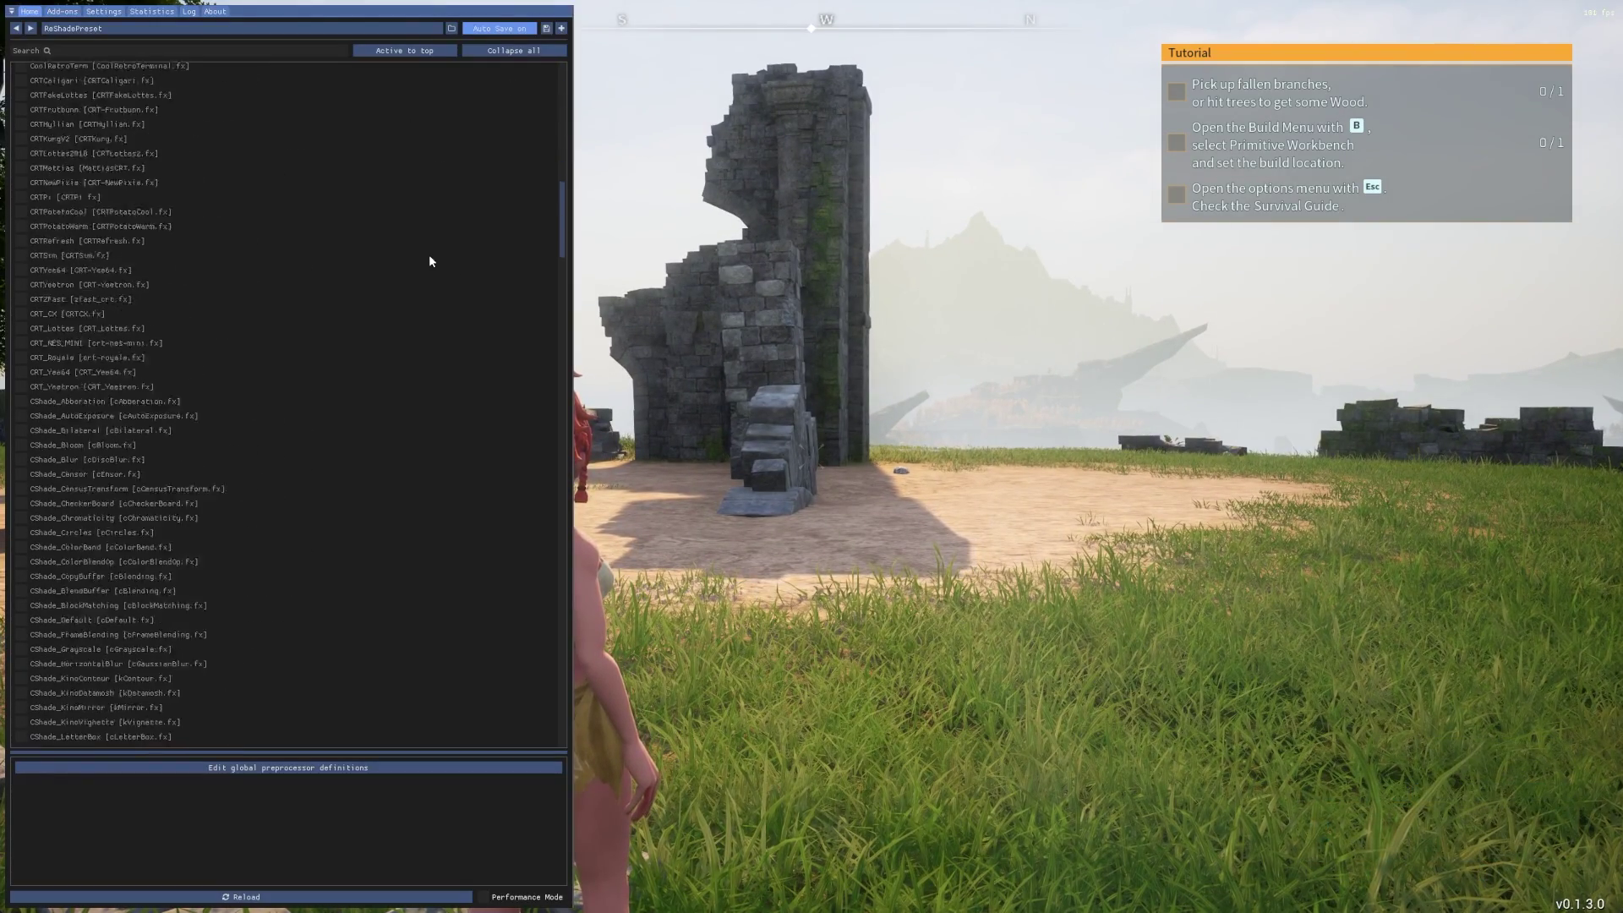
pyautogui.scroll(-15, 430, 261)
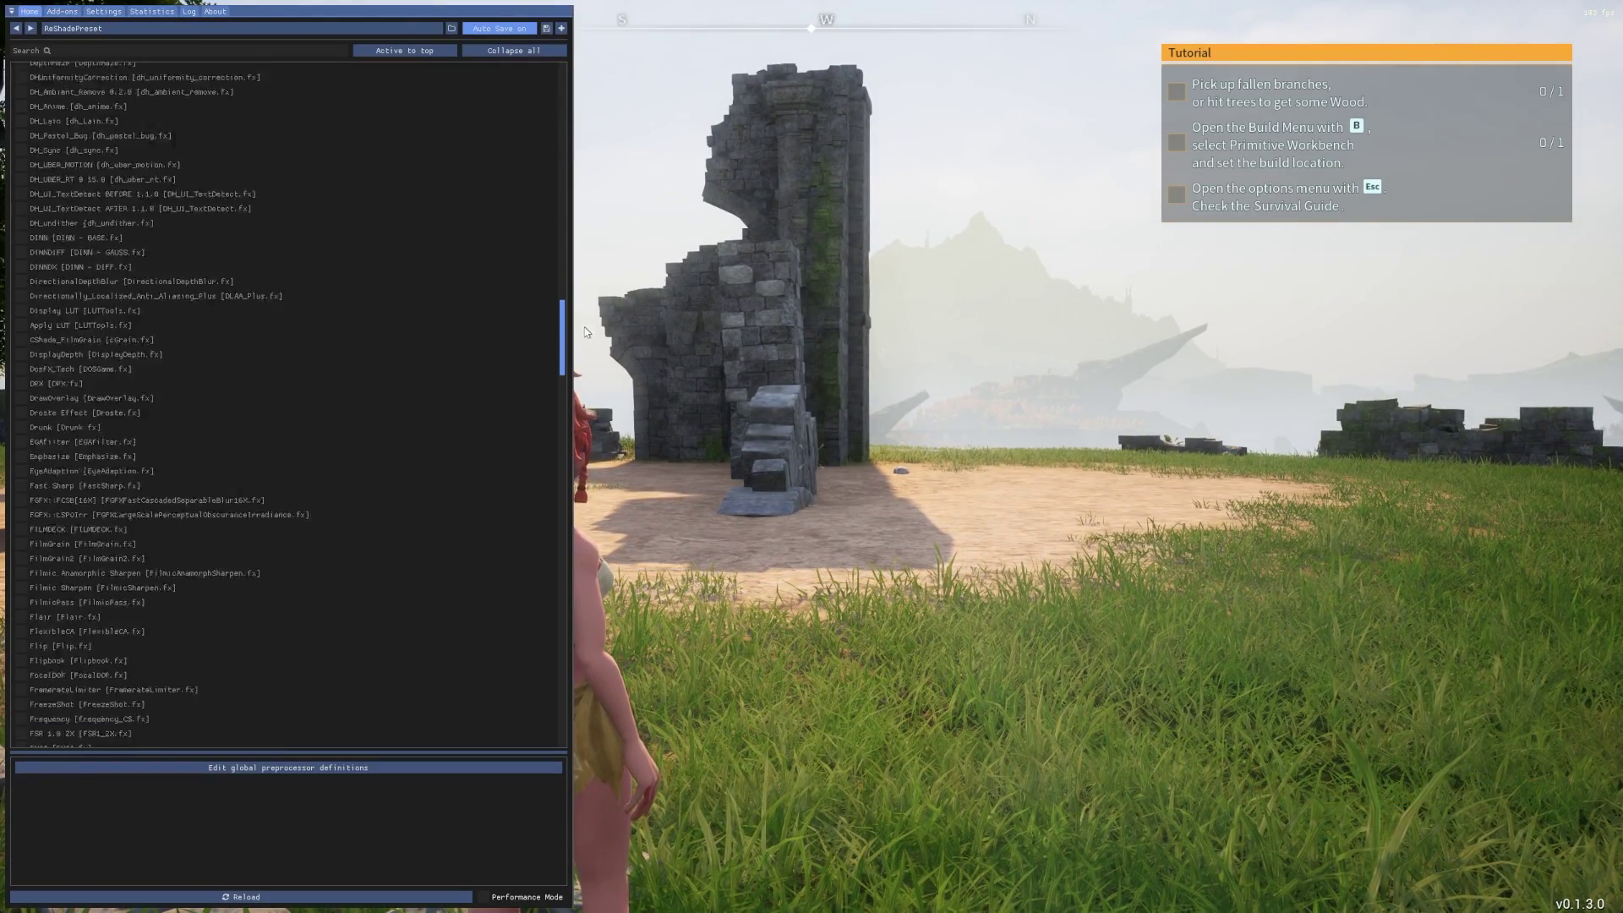
pyautogui.moveTo(586, 332); pyautogui.dragTo(541, 479)
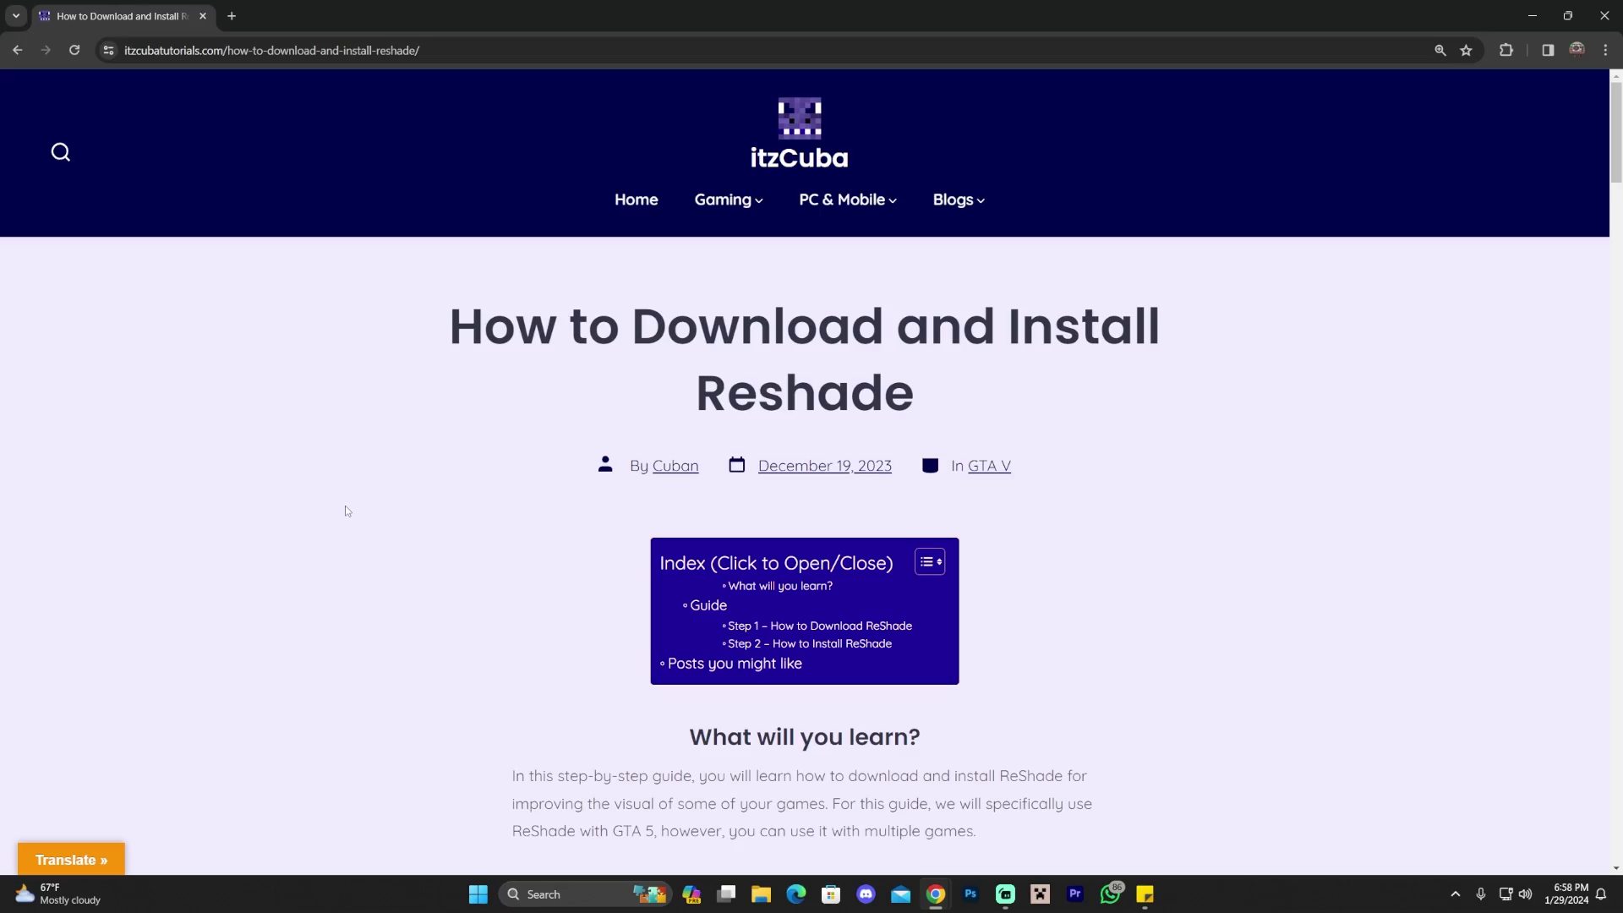
# Read through the guide on downloading and installing ReShade, covering both the download and the installation sections
pyautogui.scroll(-10, 460, 456)
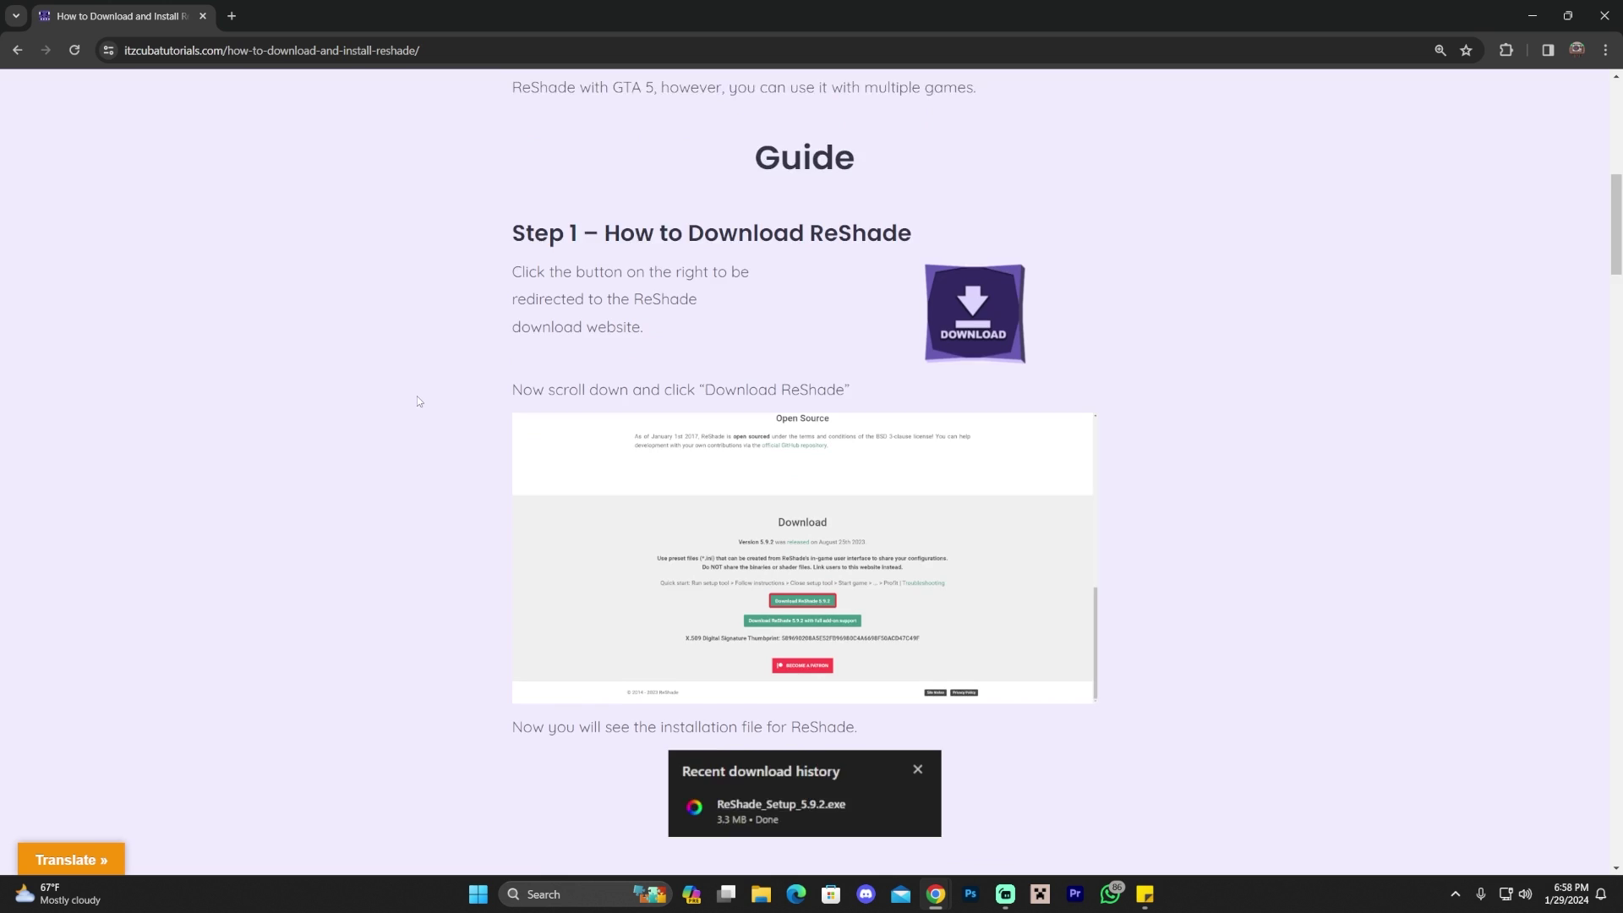
pyautogui.scroll(4, 460, 402)
pyautogui.scroll(5, 490, 409)
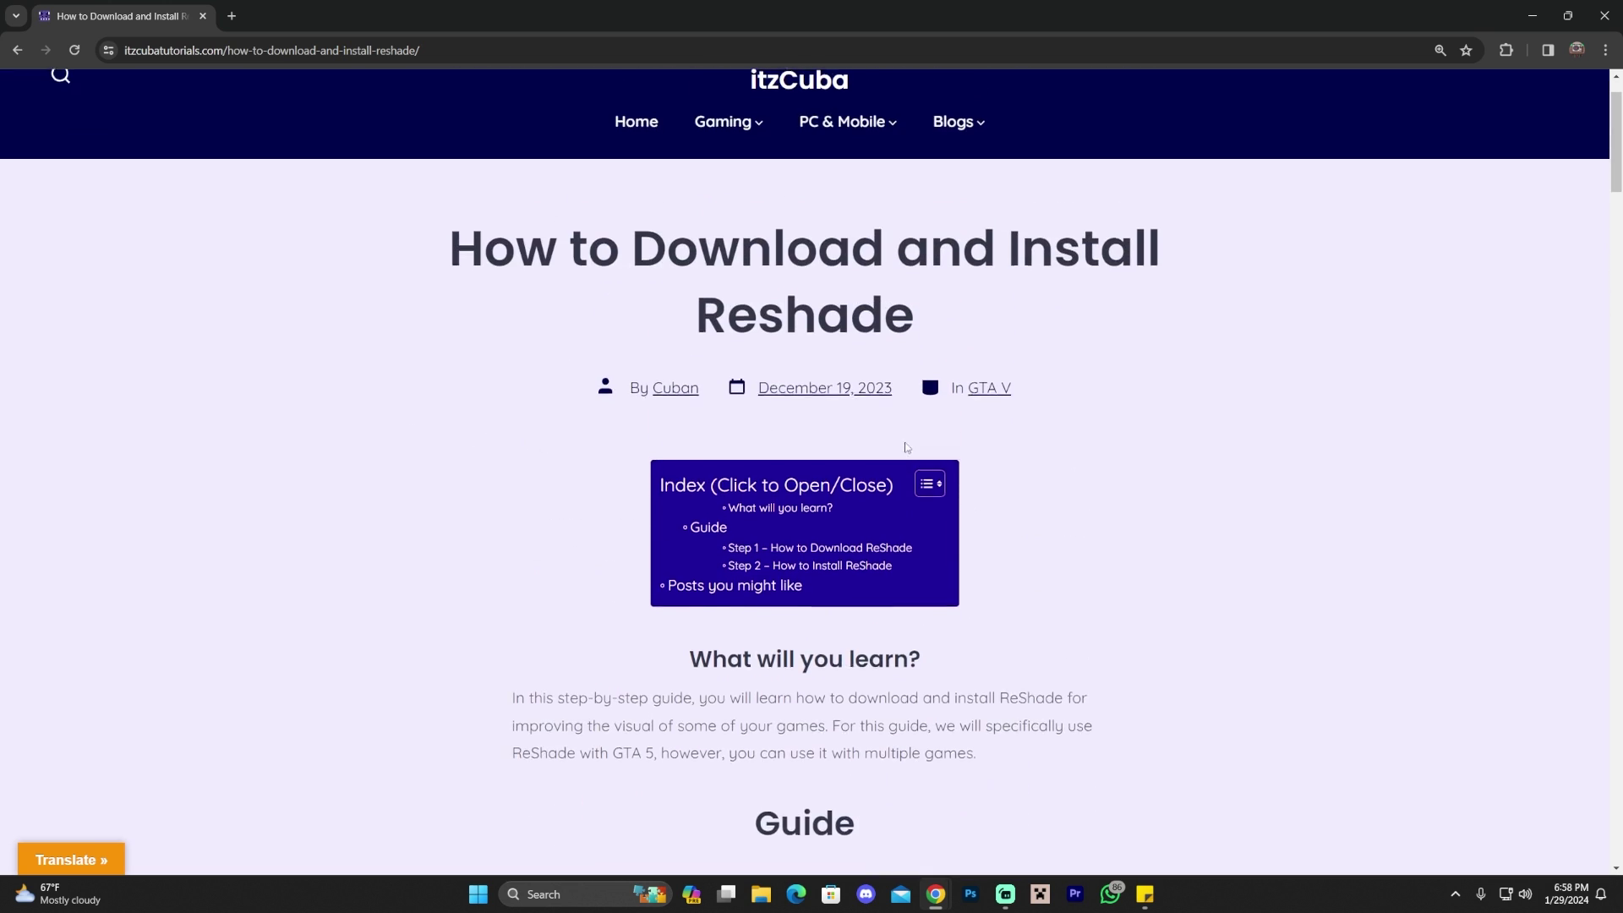
pyautogui.scroll(-3, 1056, 474)
pyautogui.scroll(-17, 1112, 465)
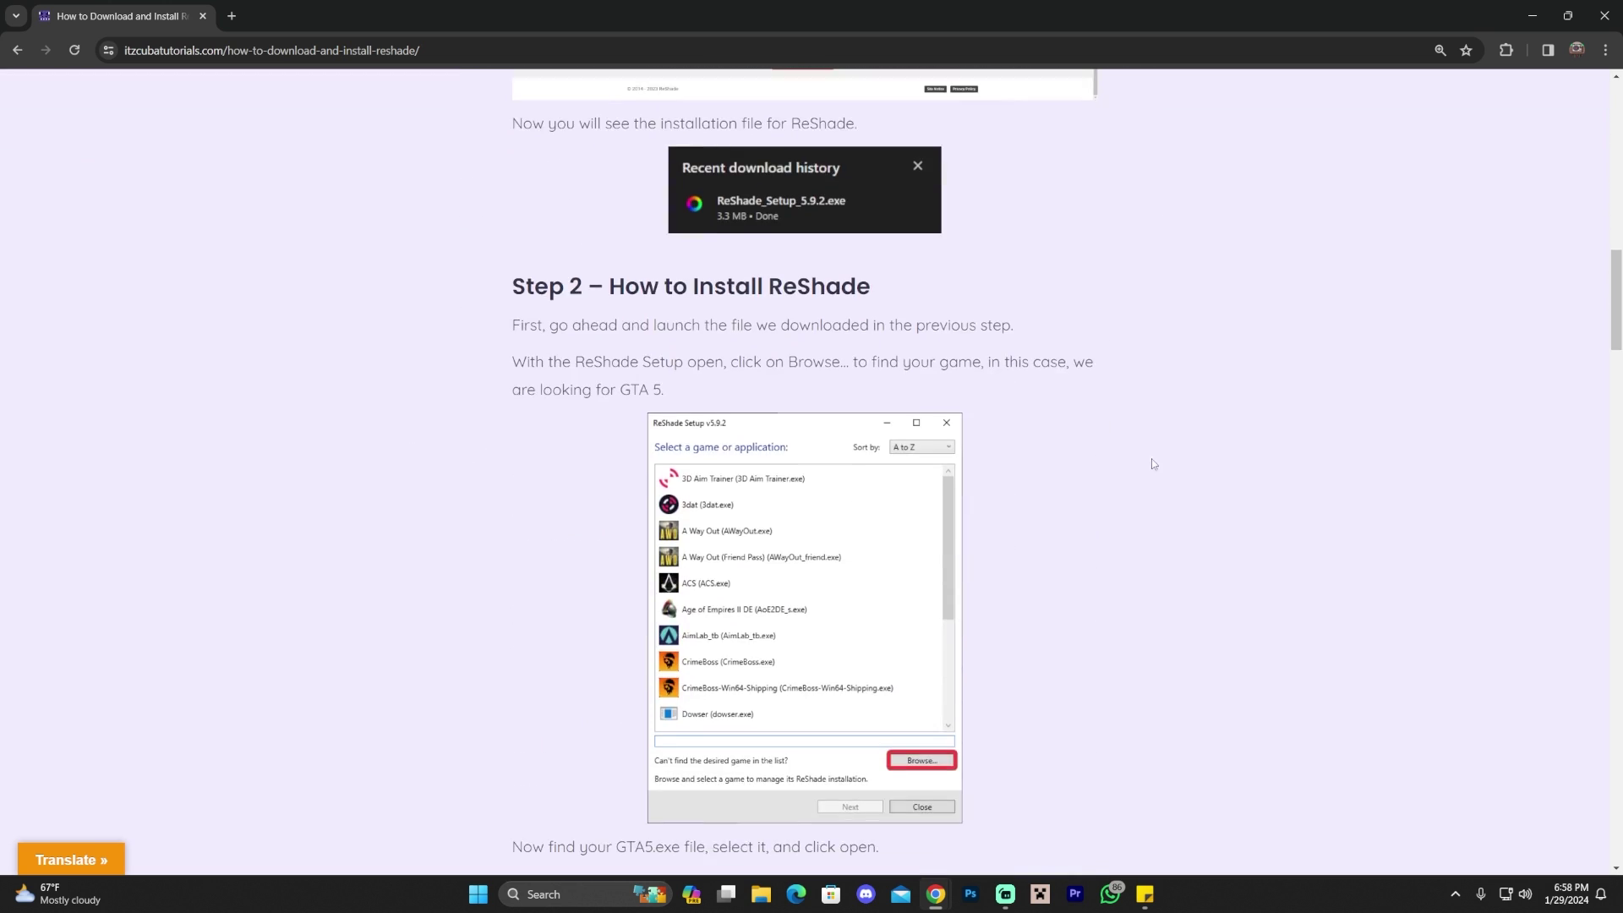
pyautogui.scroll(-5, 1184, 444)
pyautogui.scroll(15, 1175, 452)
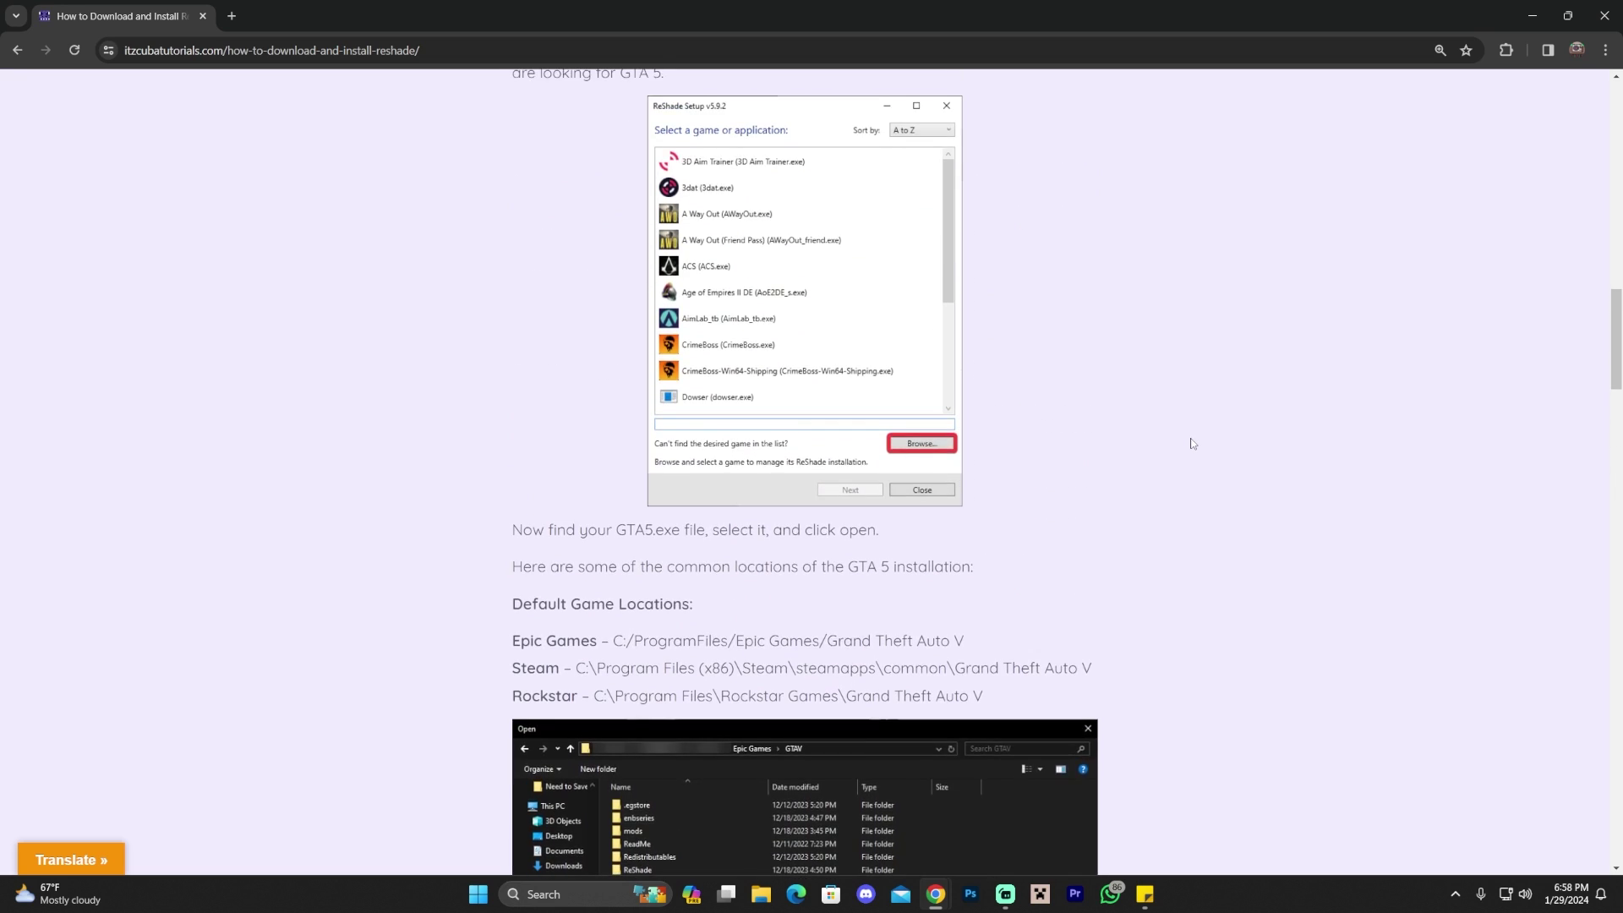
pyautogui.scroll(5, 1175, 452)
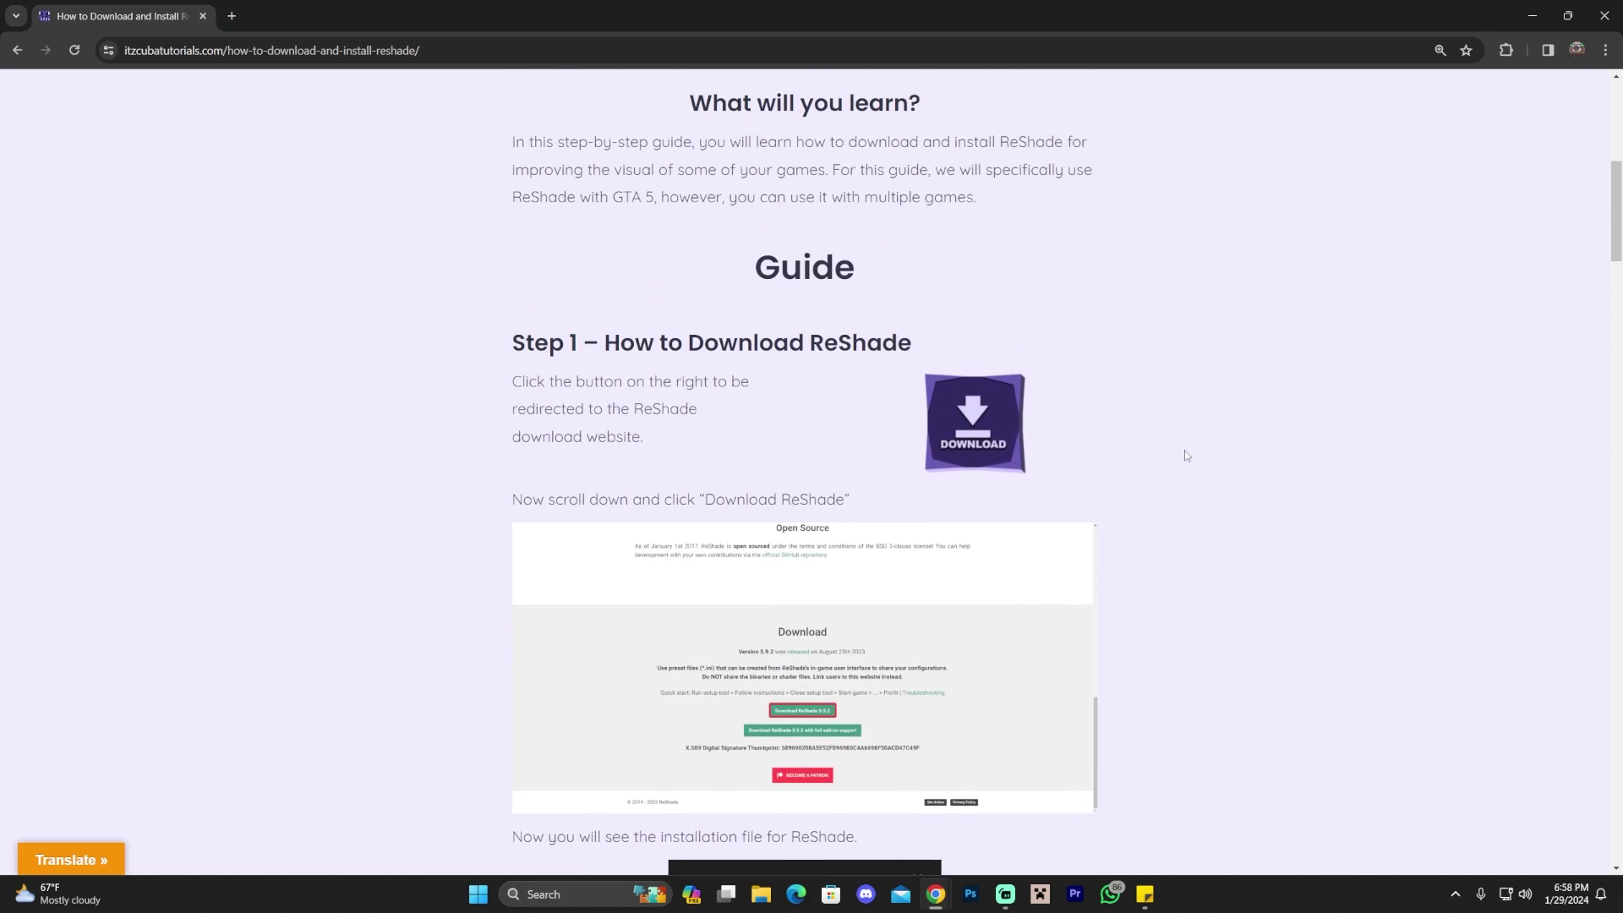
pyautogui.scroll(1, 1209, 456)
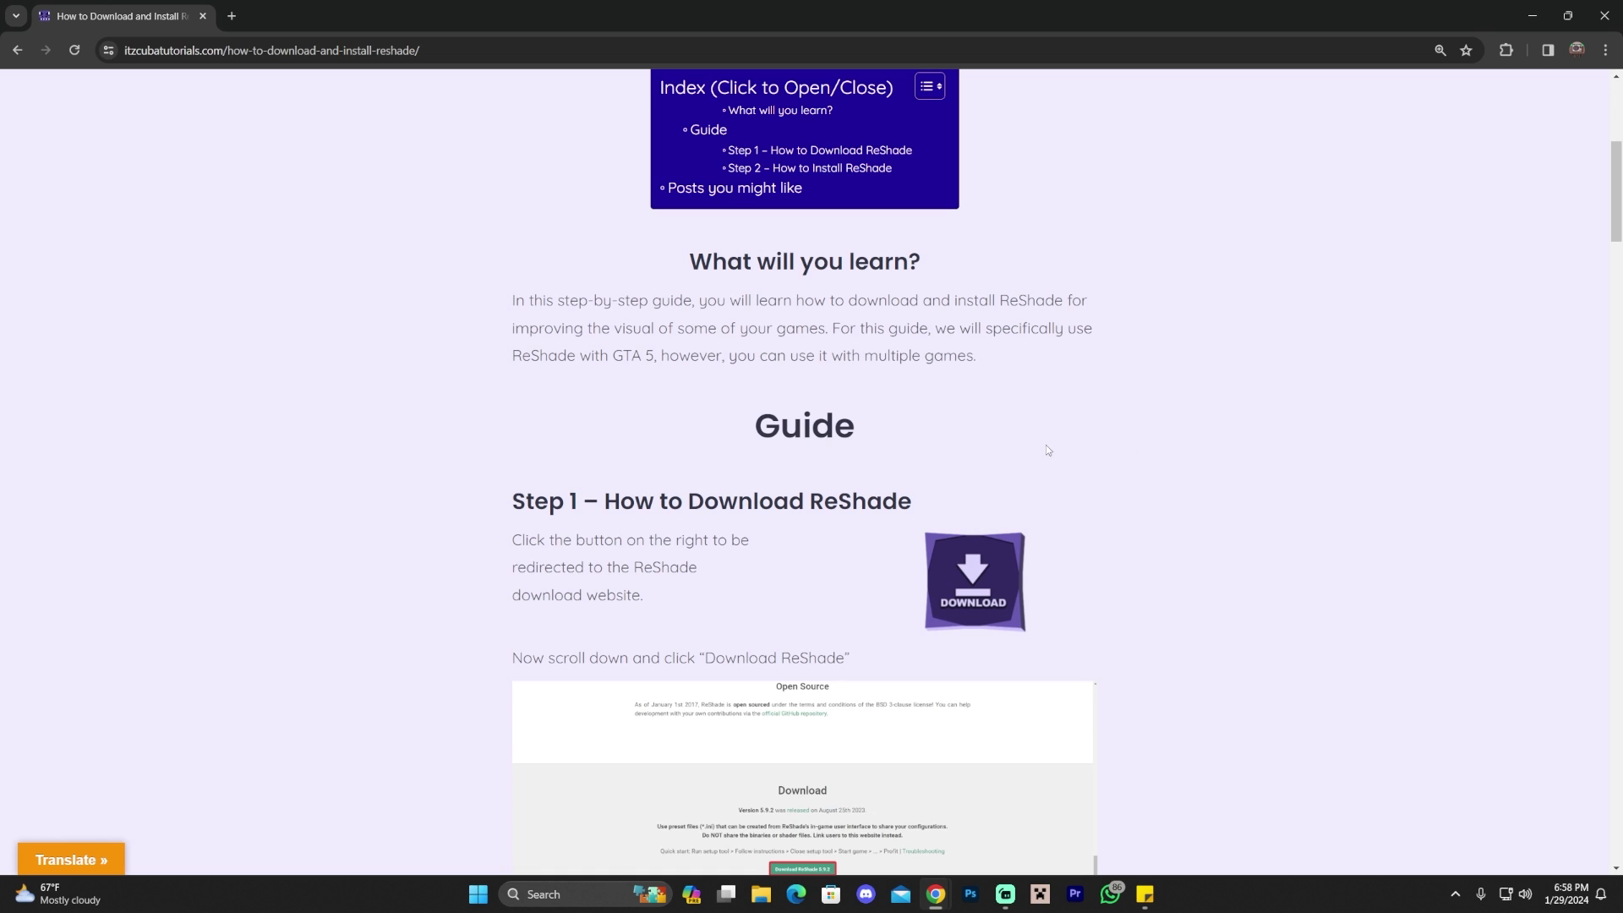
pyautogui.scroll(6, 1251, 405)
pyautogui.scroll(-10, 1268, 402)
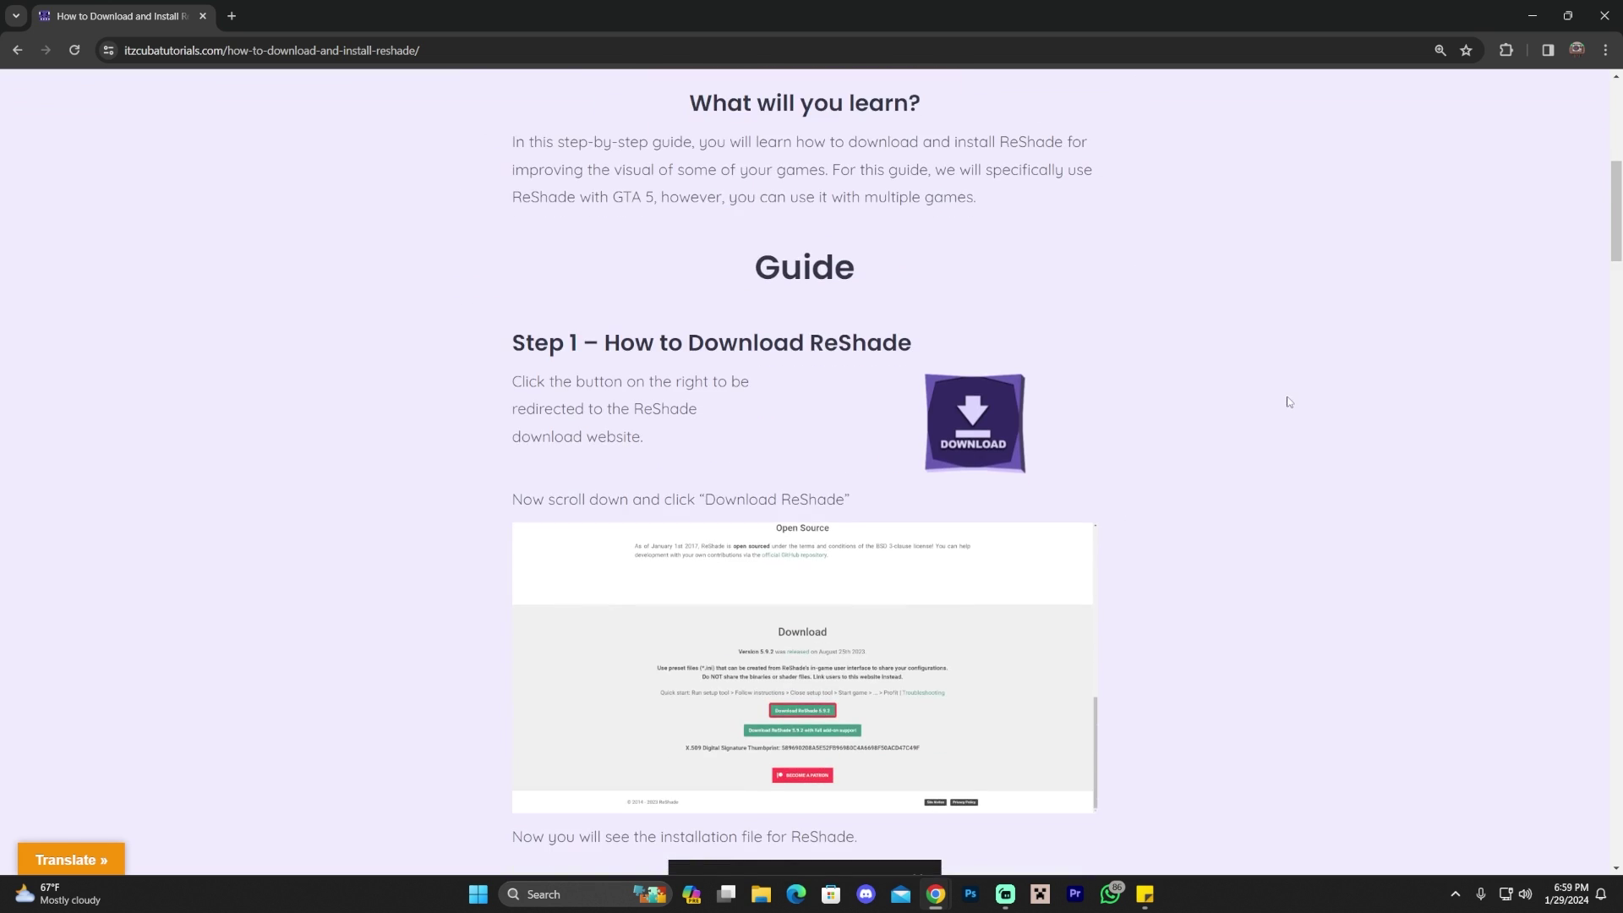
pyautogui.scroll(-5, 1244, 377)
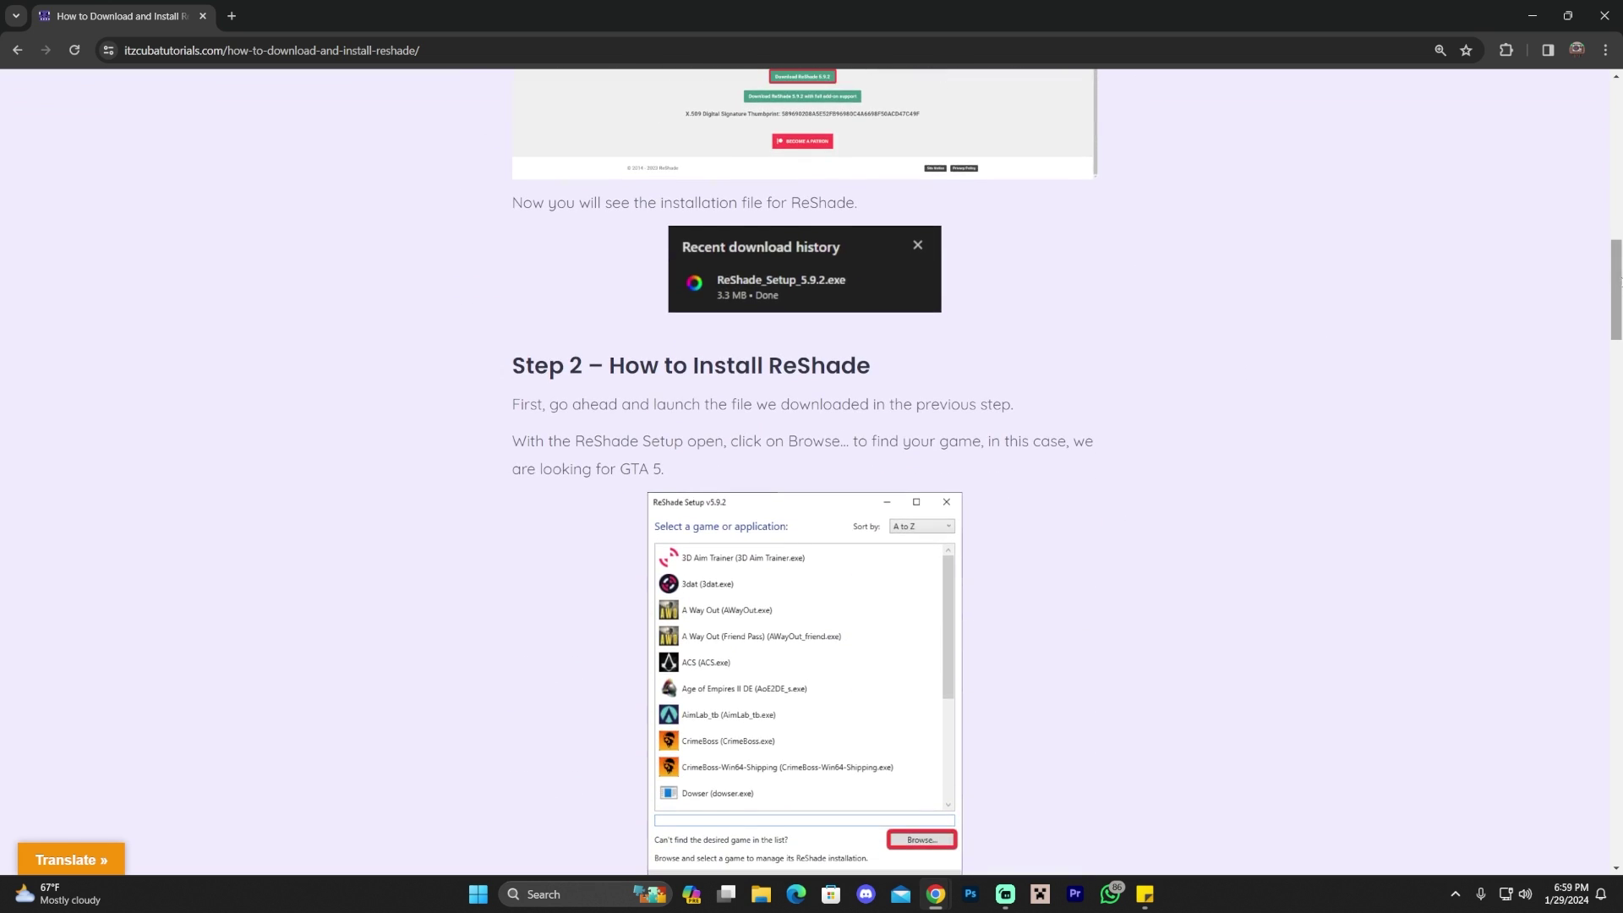
pyautogui.moveTo(1616, 292); pyautogui.dragTo(1530, 159)
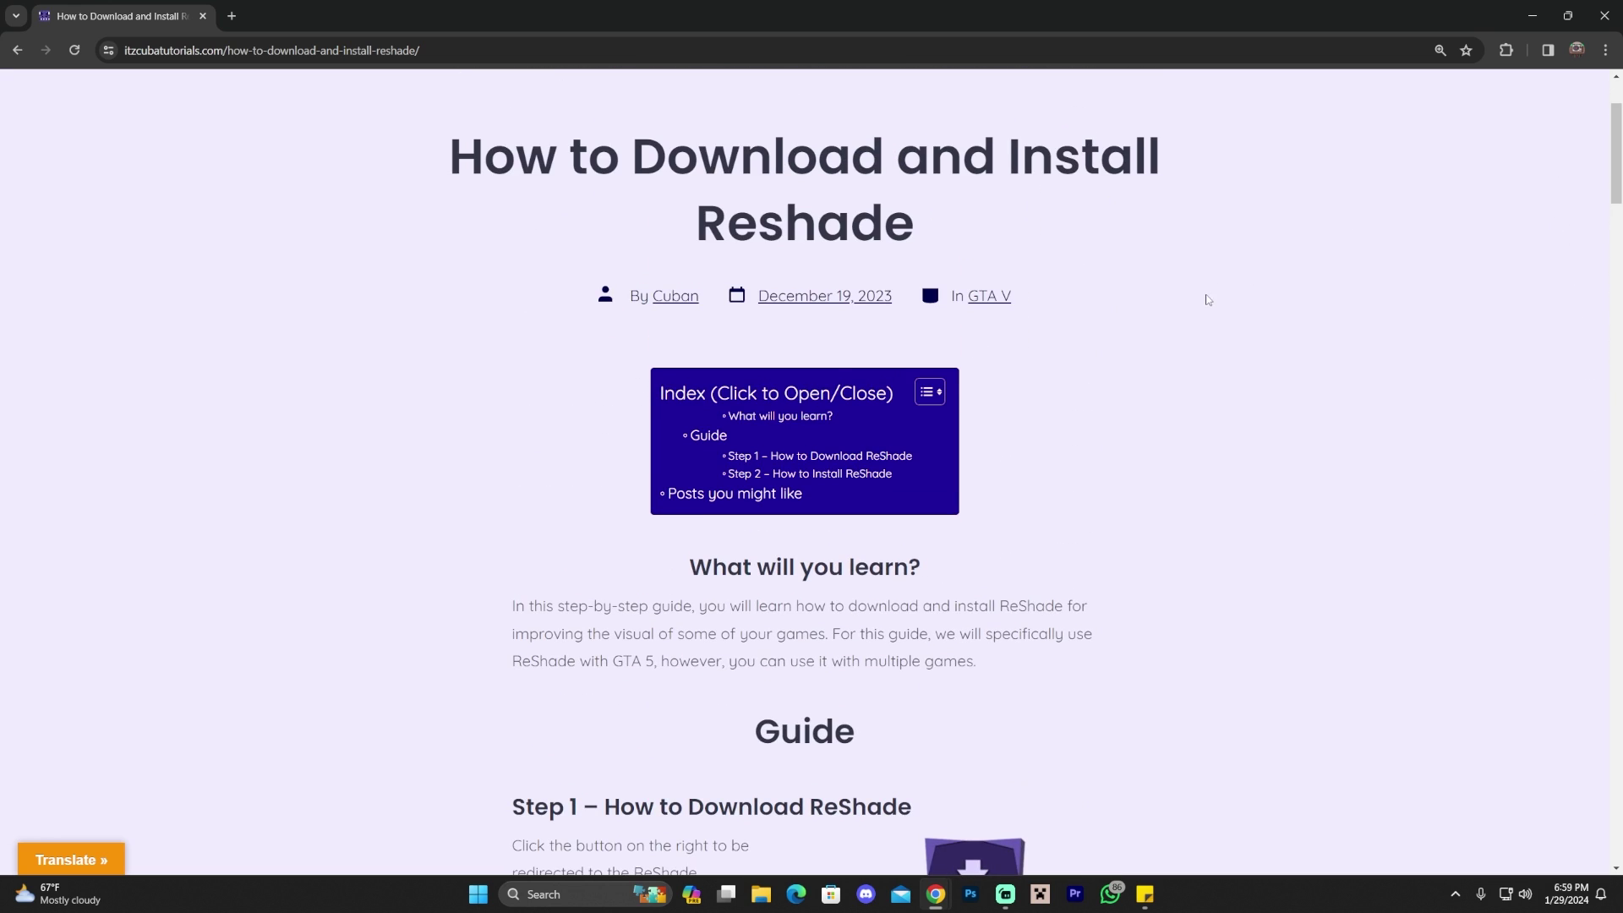
# Open the ReShade website from the guide's download link and find its Download section
pyautogui.scroll(-3, 1198, 296)
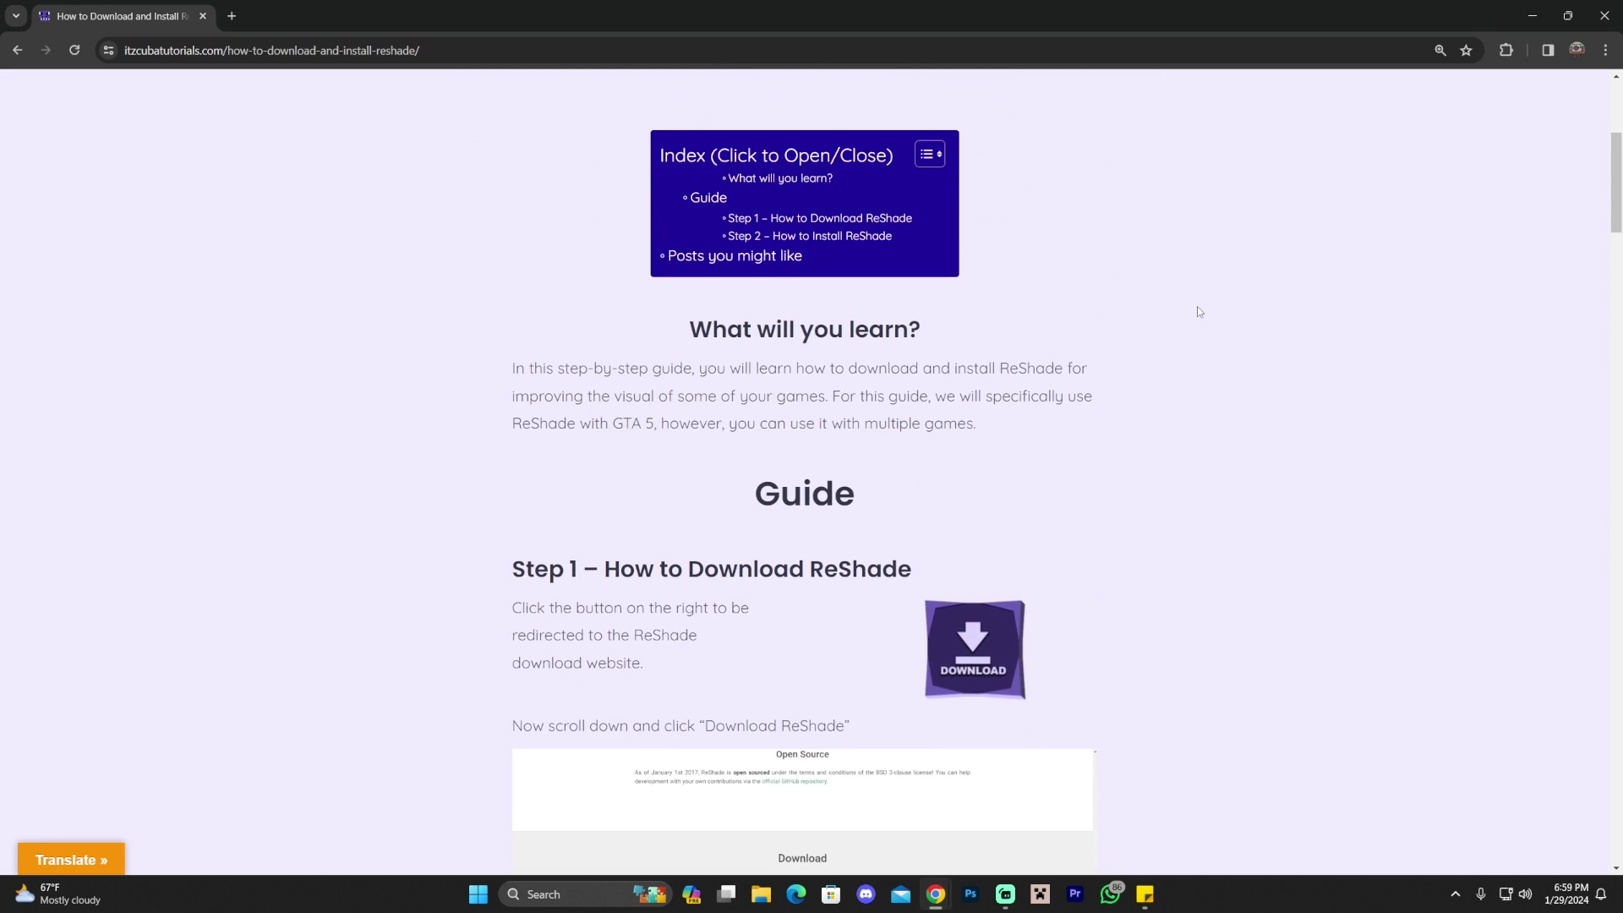
pyautogui.click(989, 661)
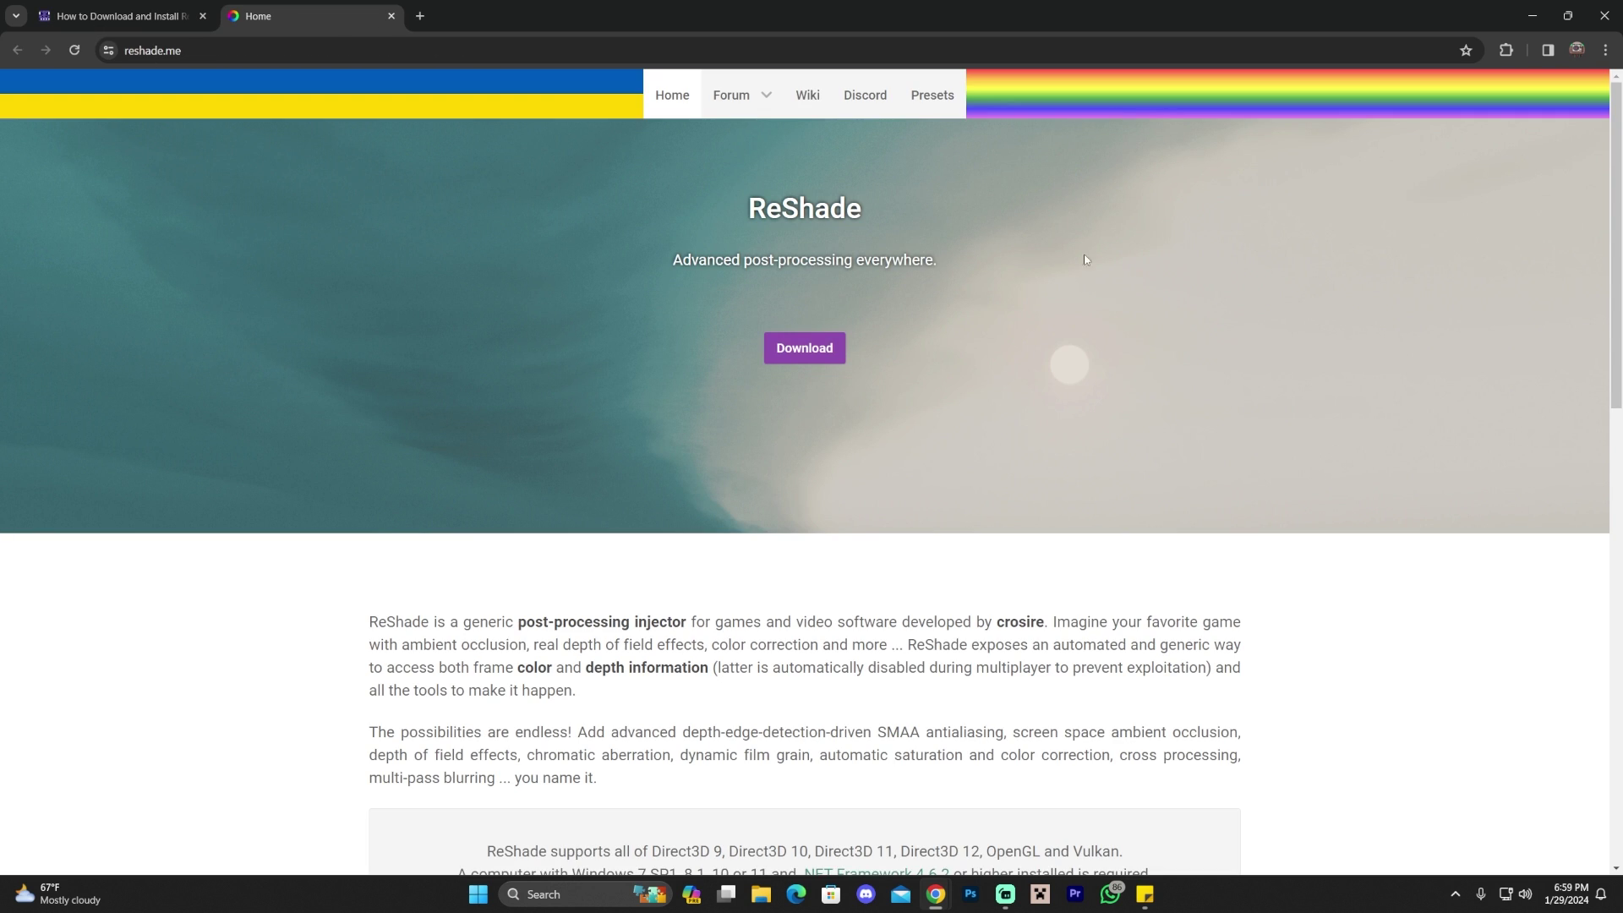
pyautogui.scroll(-15, 1088, 260)
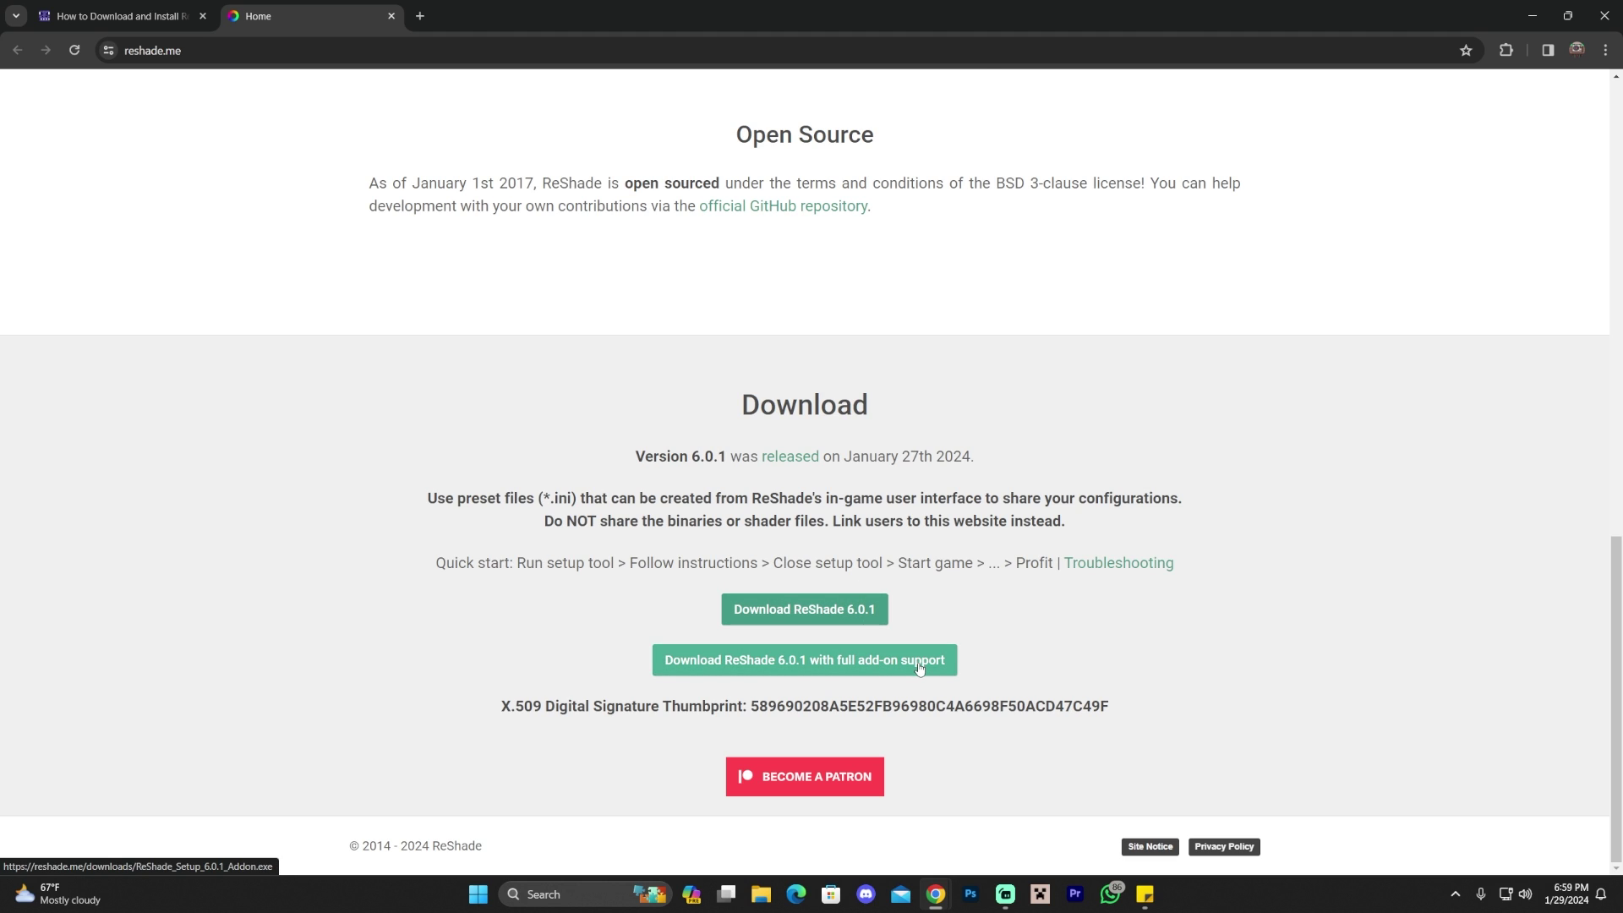
# Download ReShade 6.0.1 with full add-on support, accept the single-player notice and save ReShade_Setup_6.0.1_Addon.exe in Downloads
pyautogui.click(920, 669)
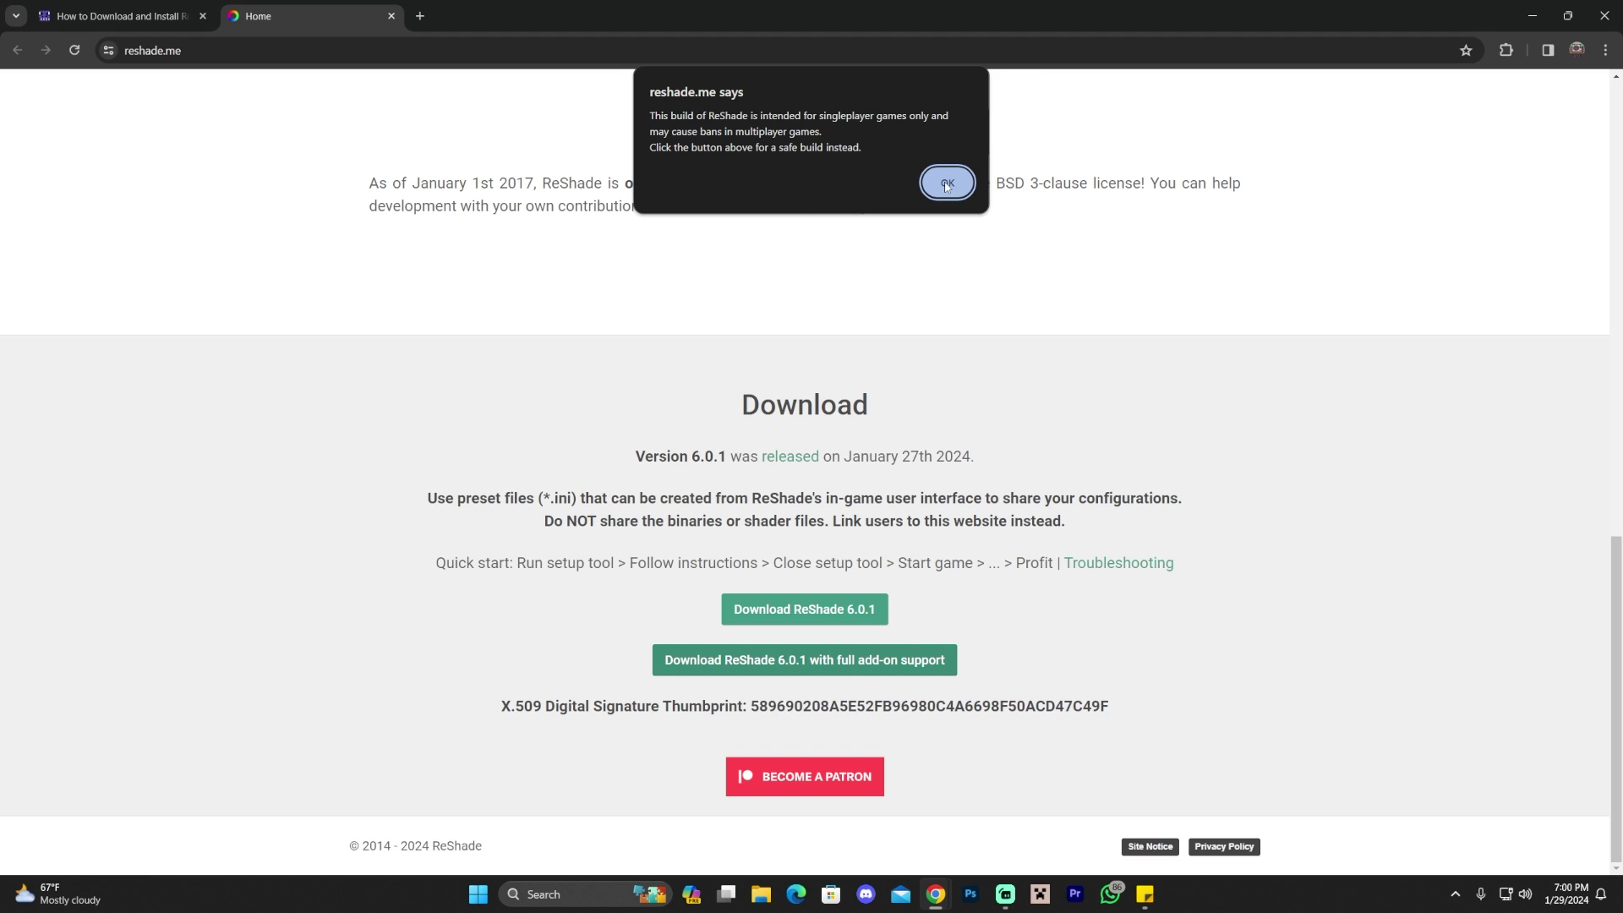
pyautogui.click(946, 184)
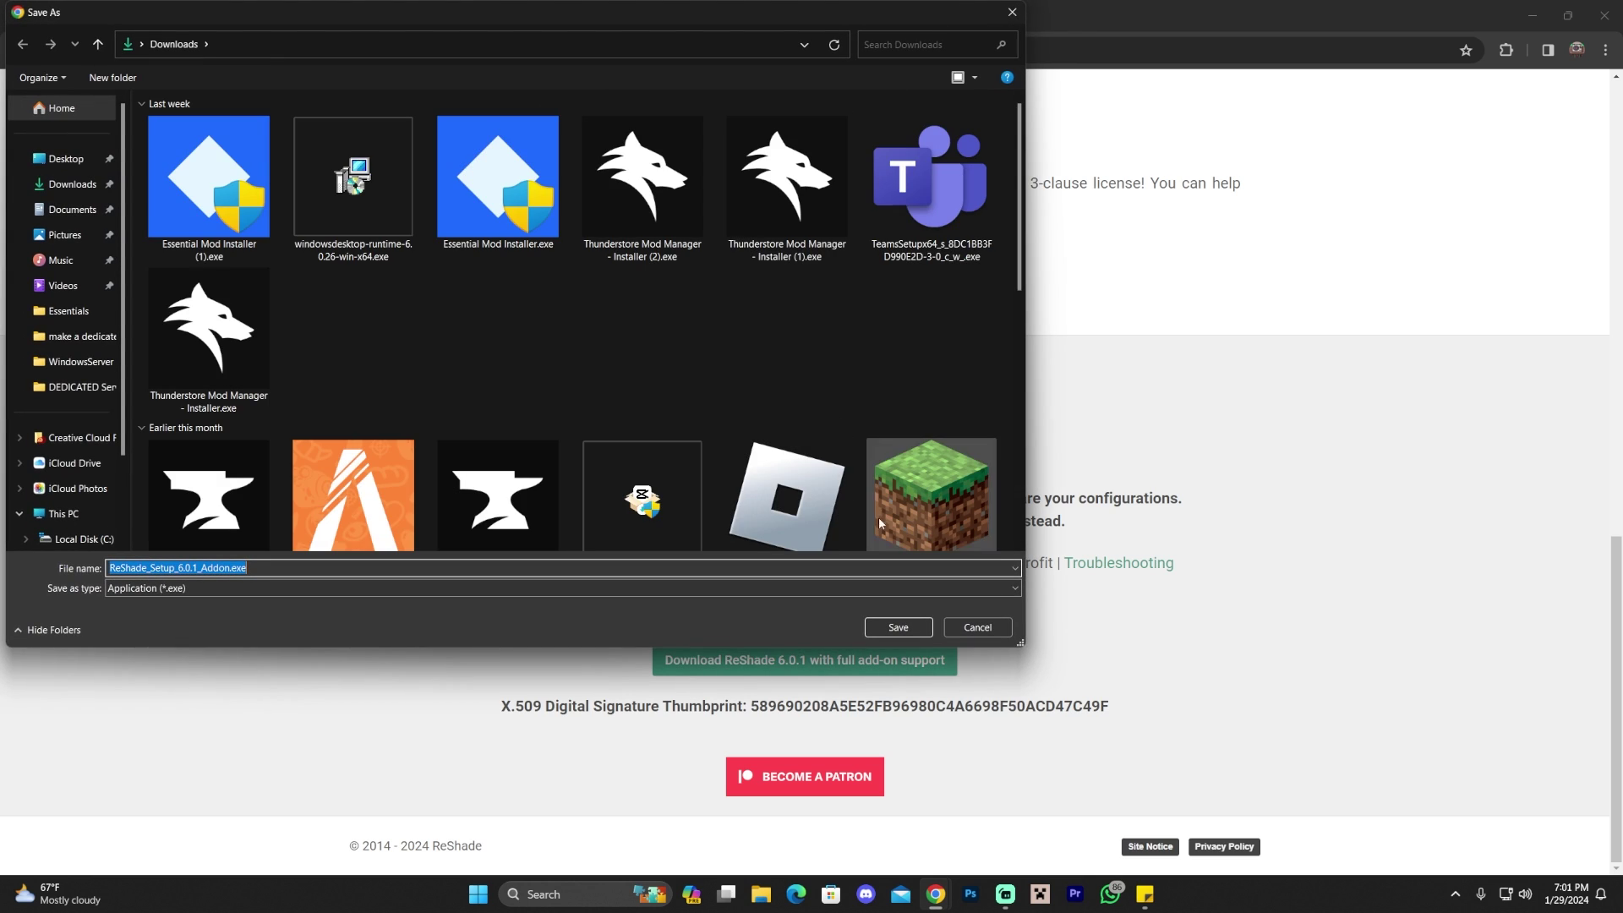
pyautogui.click(913, 630)
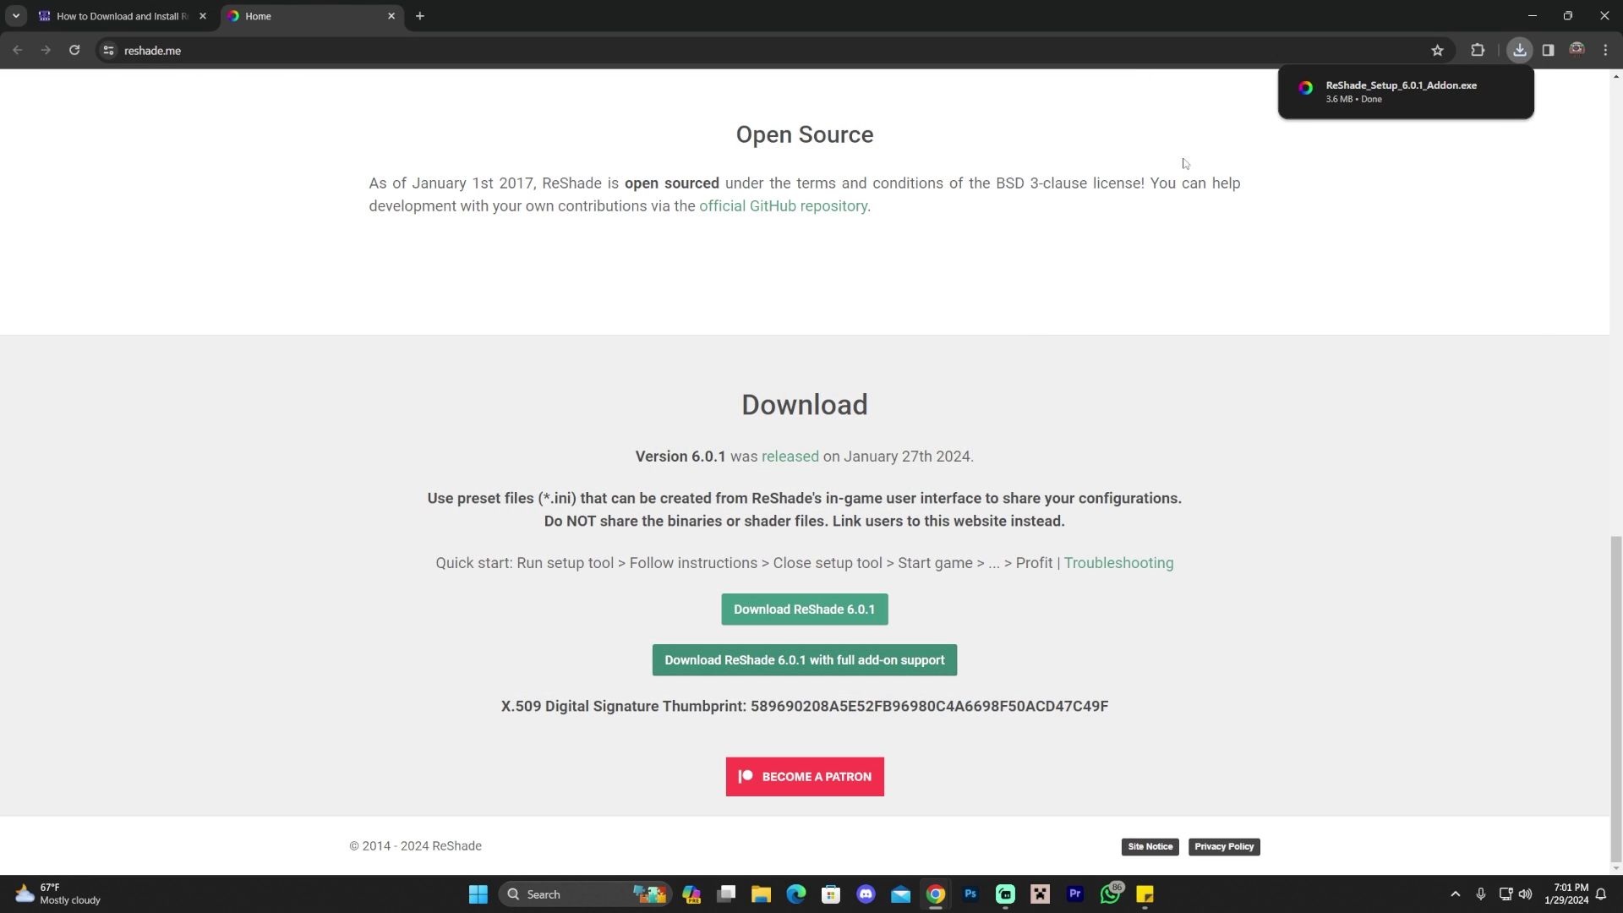
# Place ReShade_Setup_6.0.1_Addon.exe on the desktop and launch it, acknowledging the multiplayer warning
pyautogui.moveTo(1162, 15); pyautogui.dragTo(1259, 52)
pyautogui.moveTo(1276, 160); pyautogui.dragTo(747, 400)
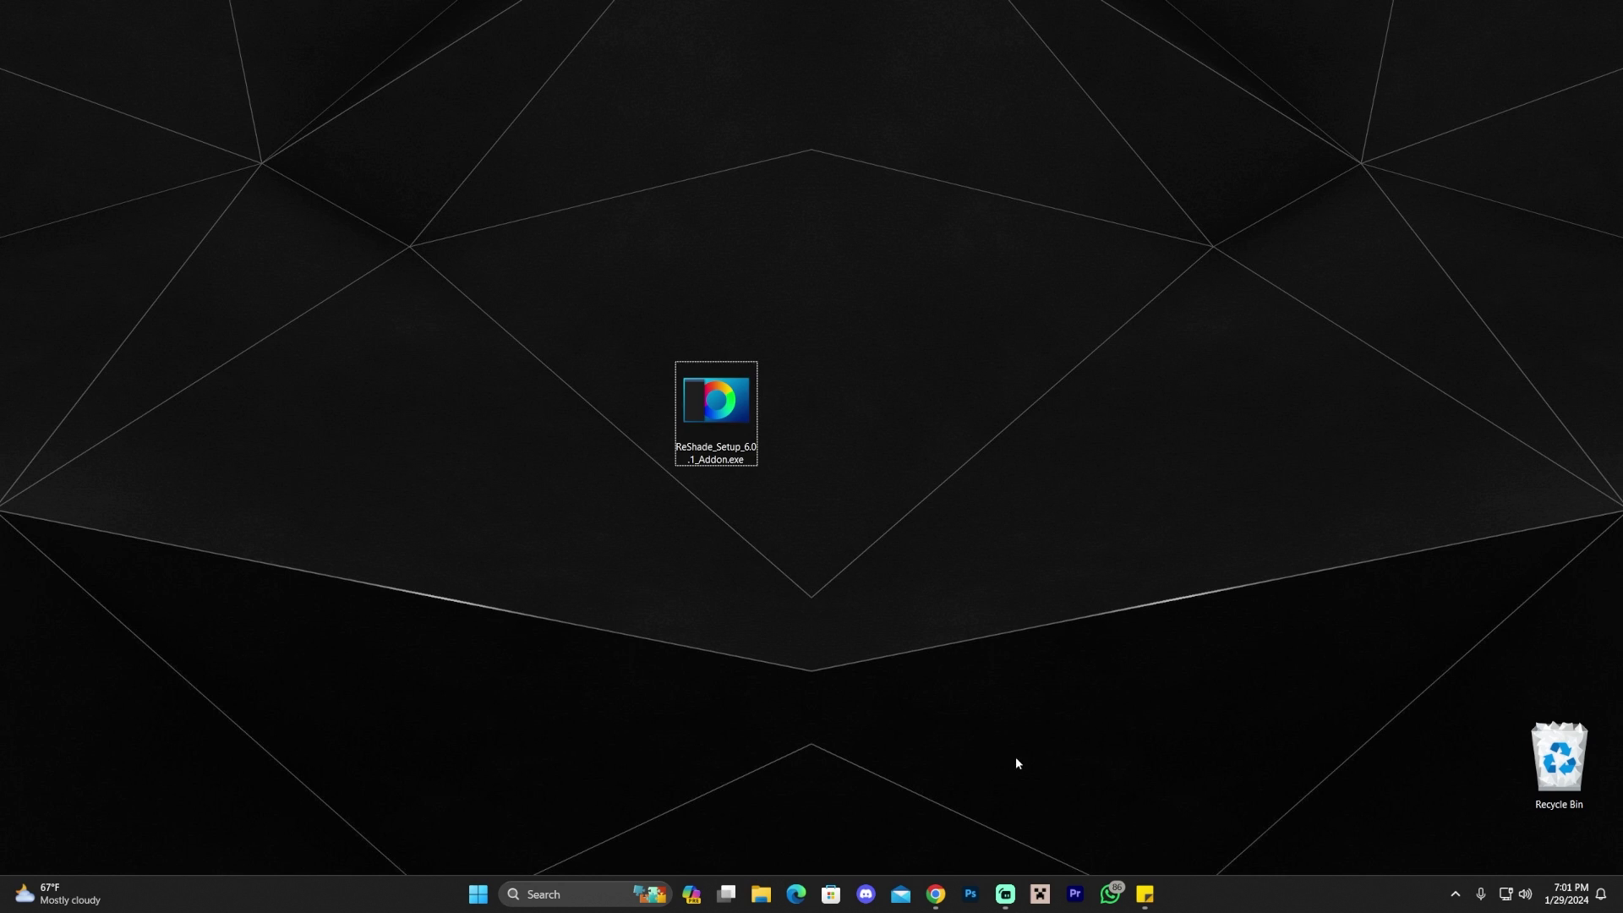
pyautogui.doubleClick(716, 405)
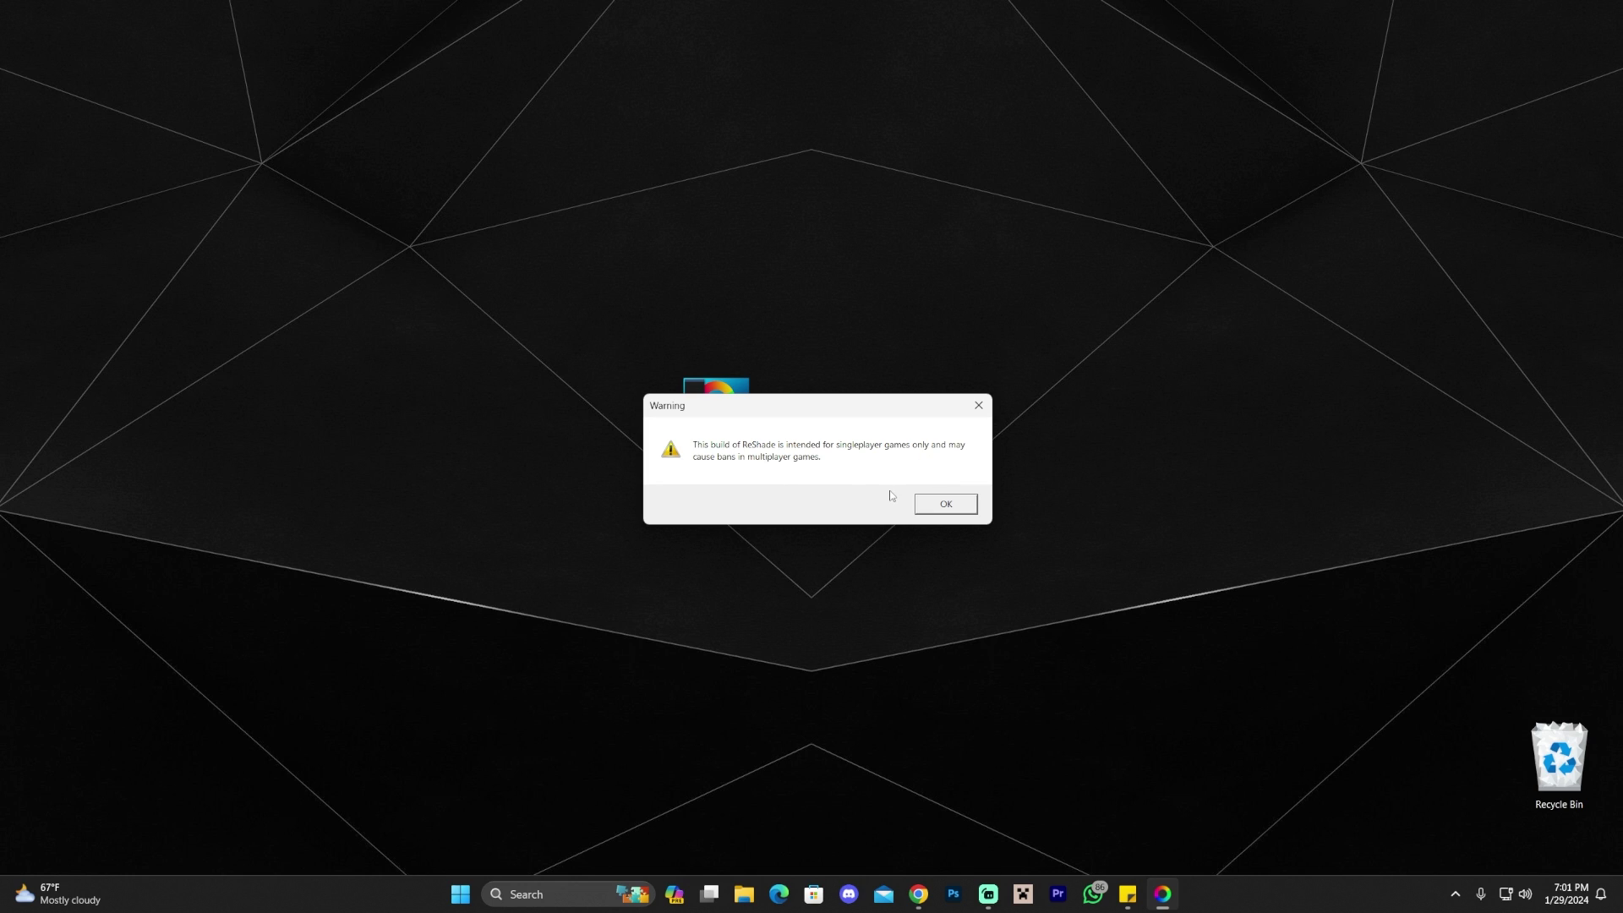
pyautogui.click(944, 504)
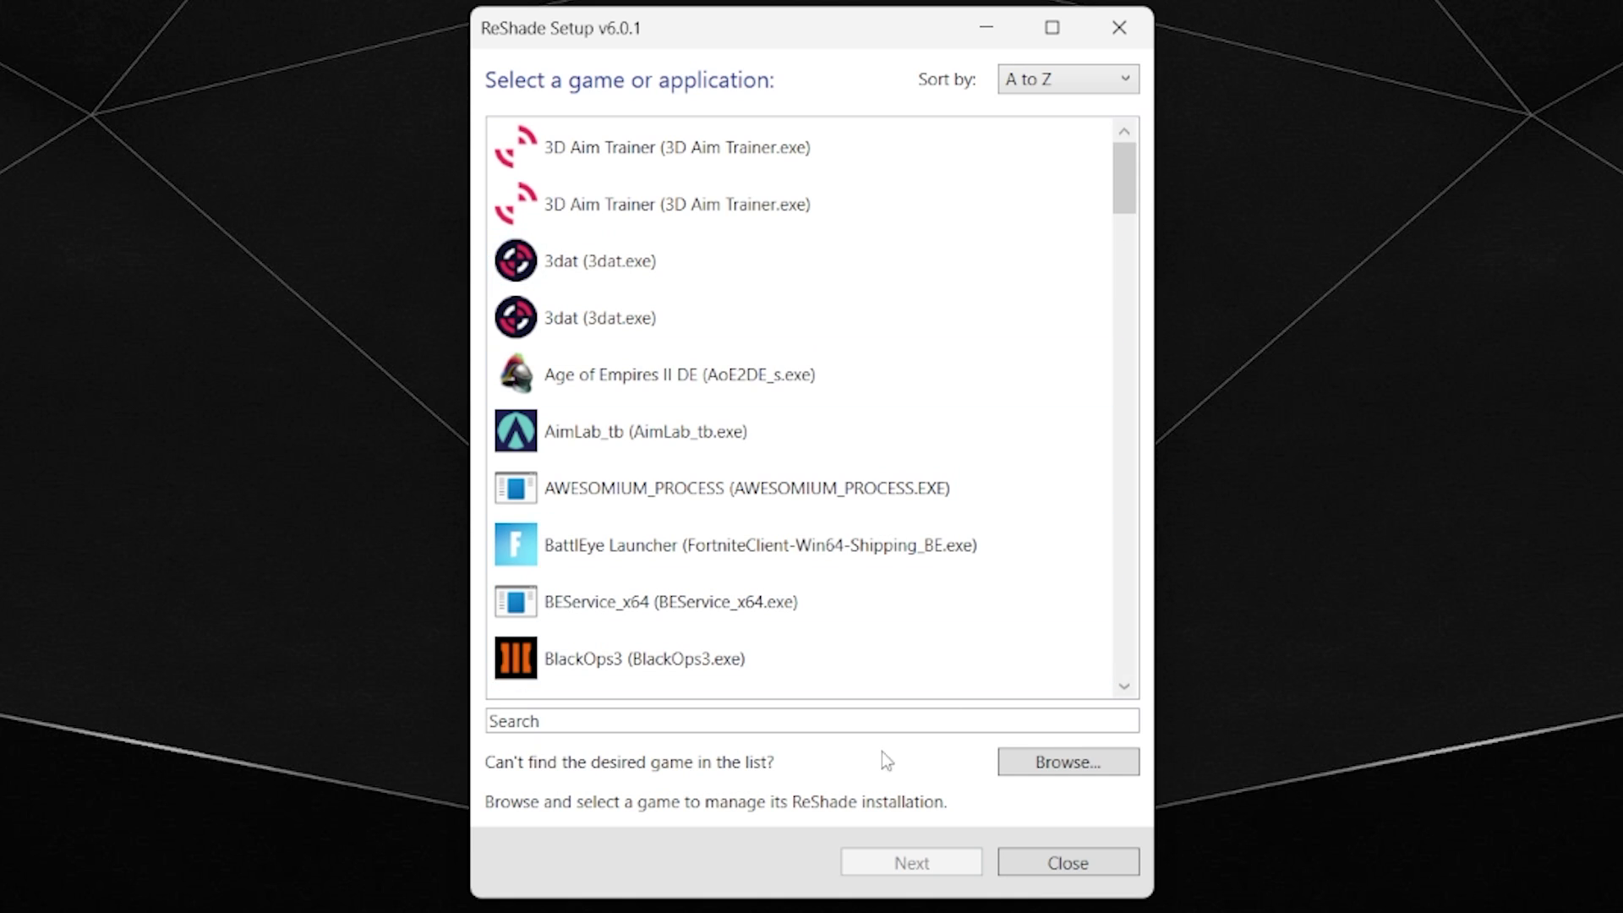
# Find the game with the search term palwo, choose Palworld (Palworld.exe), and set the rendering API to DirectX 10/11/12
pyautogui.click(830, 723)
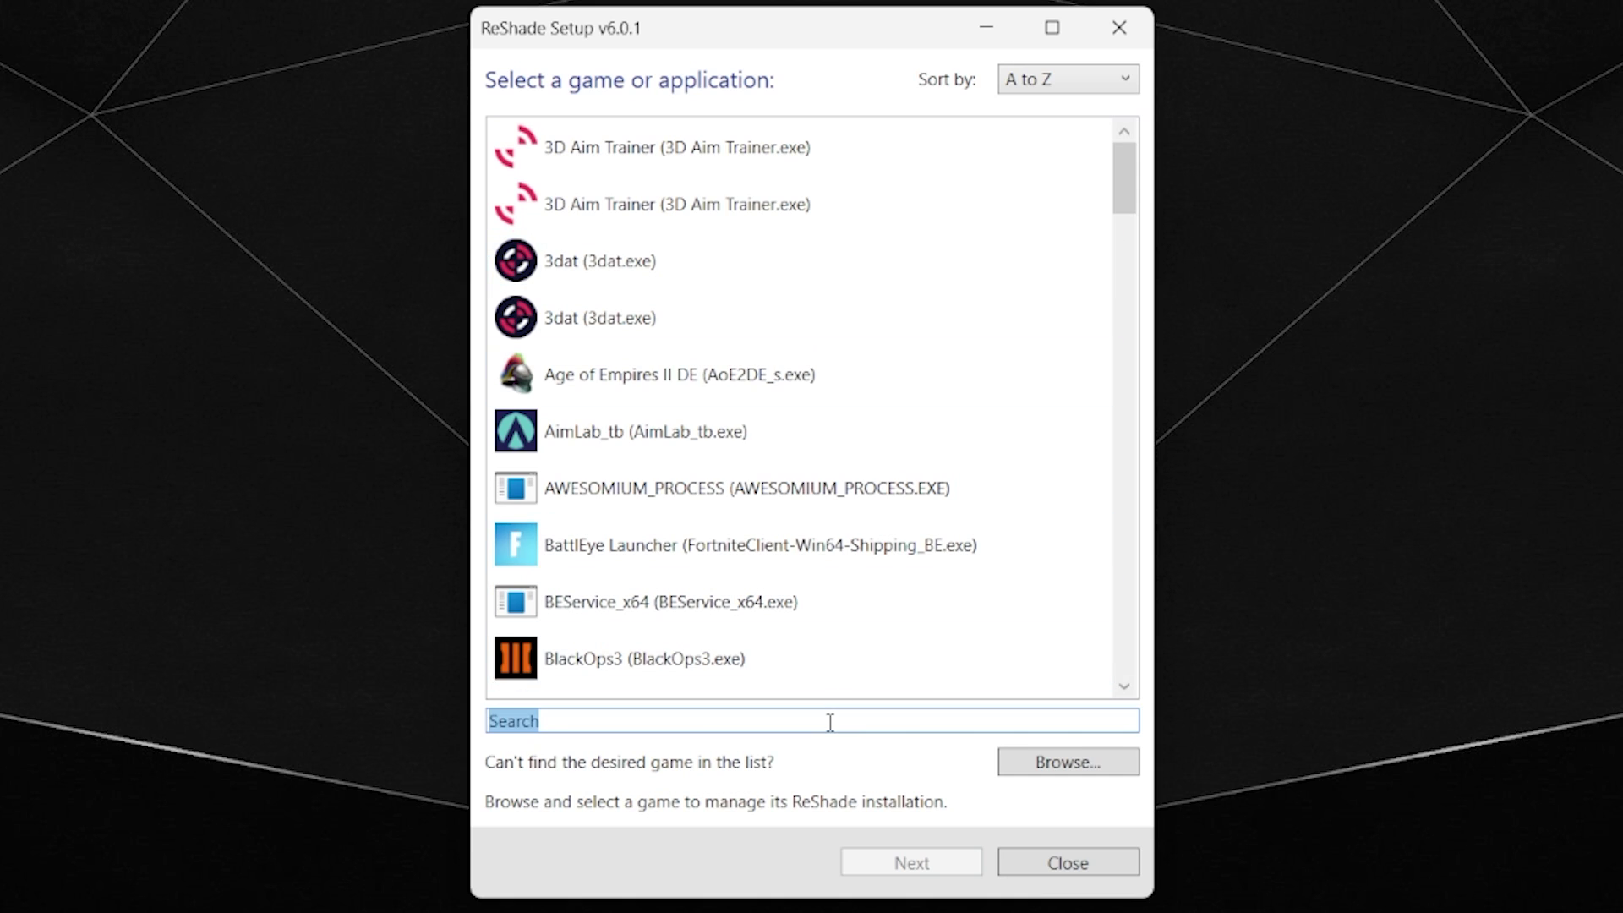
pyautogui.write('palwo')
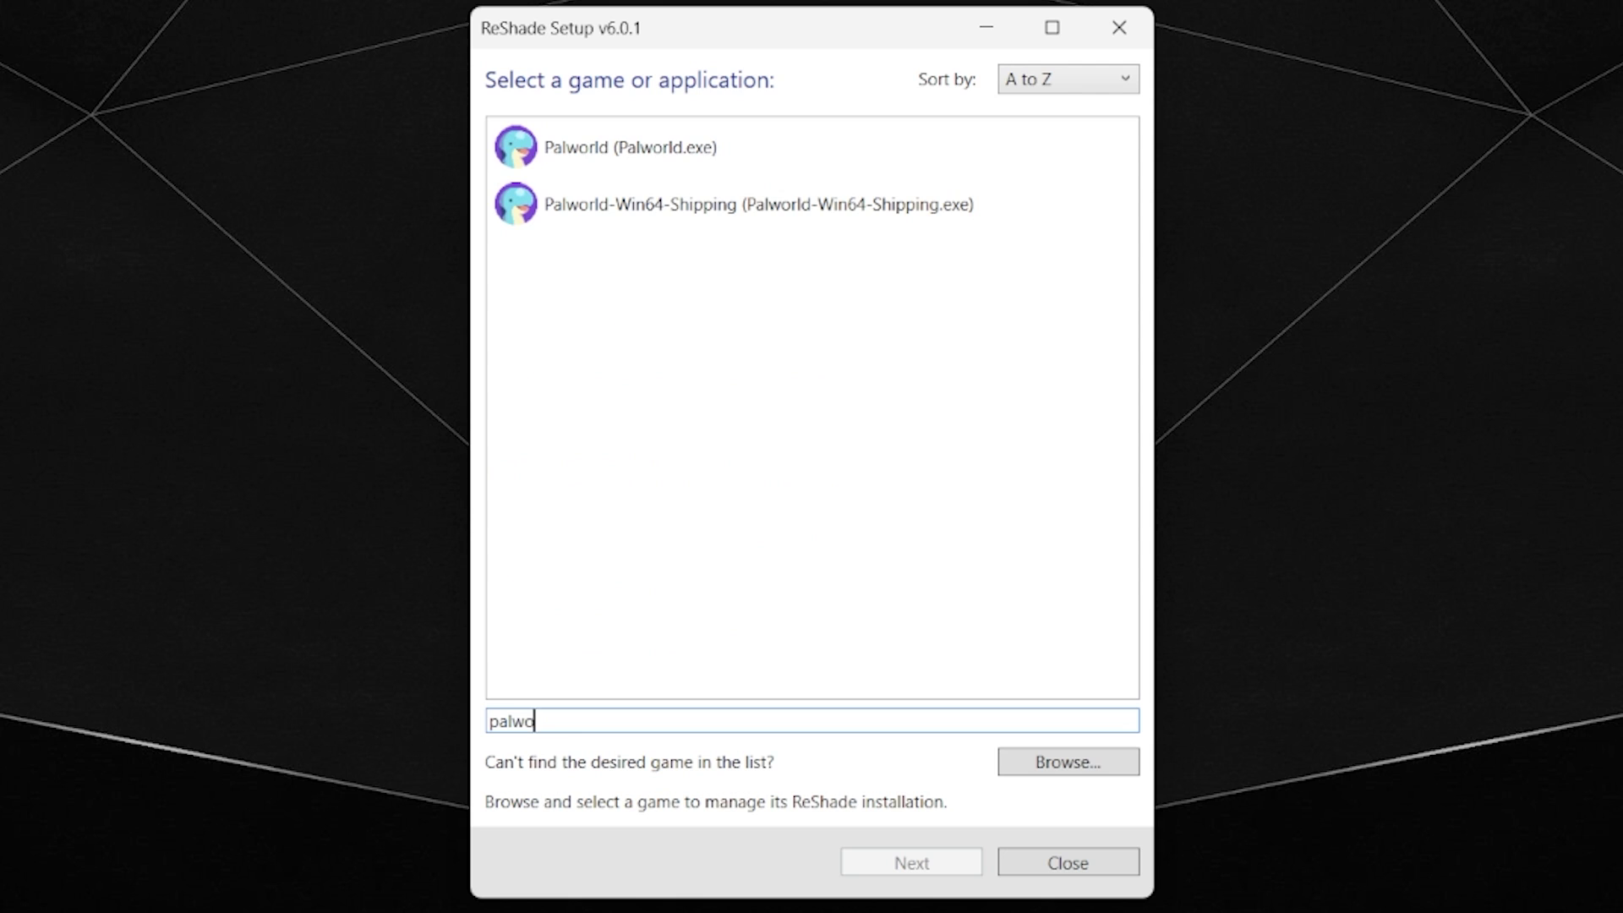
pyautogui.click(668, 161)
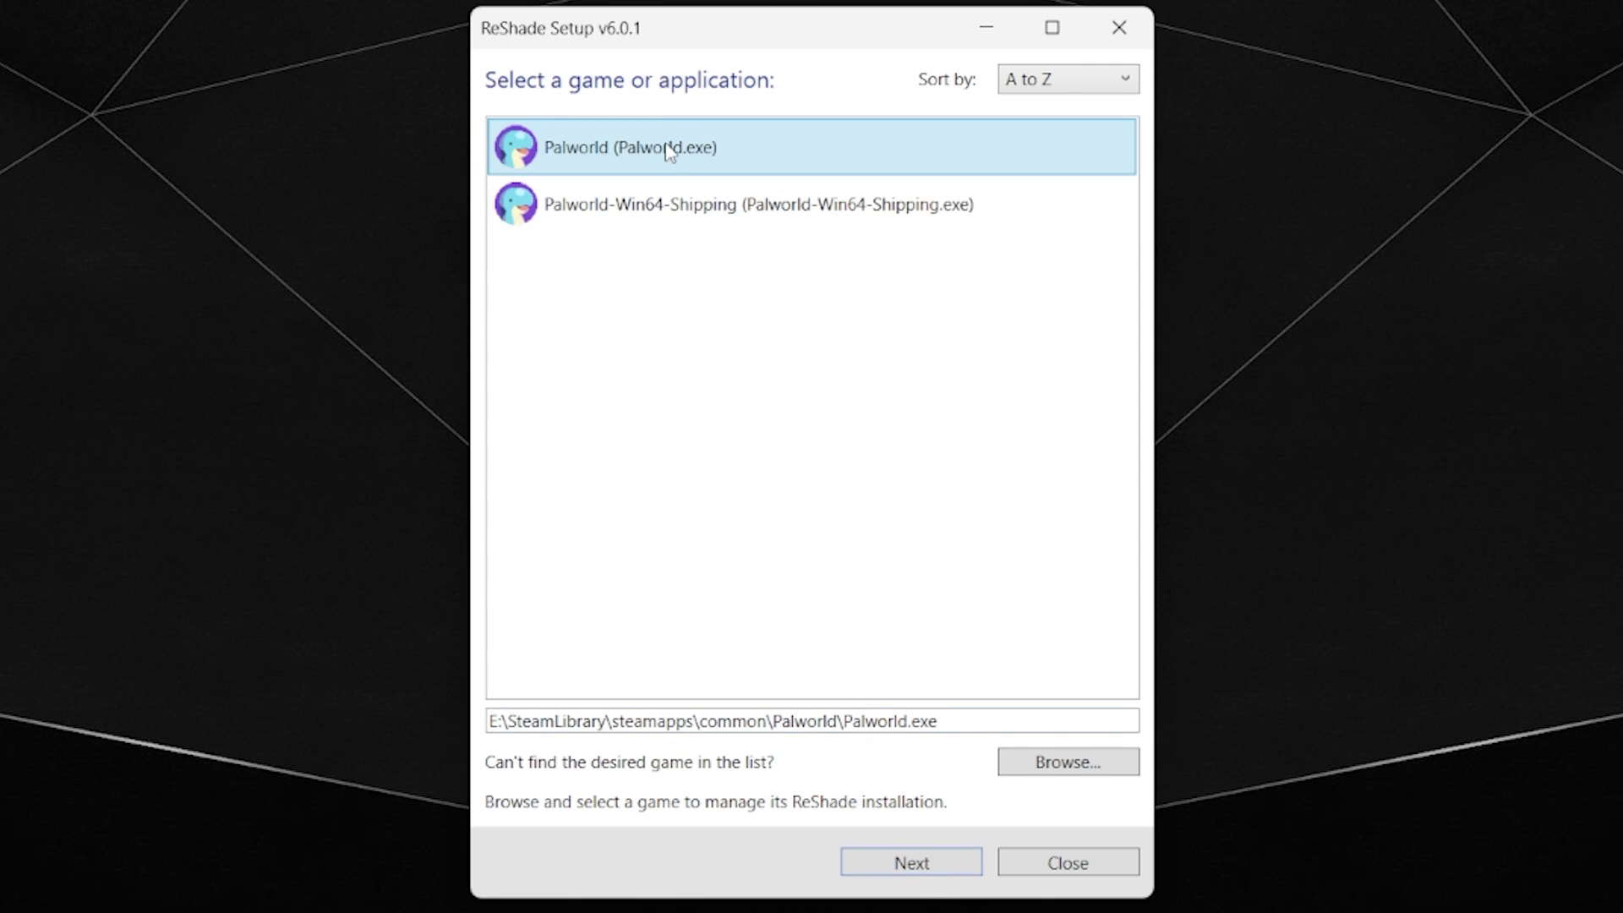
pyautogui.click(912, 861)
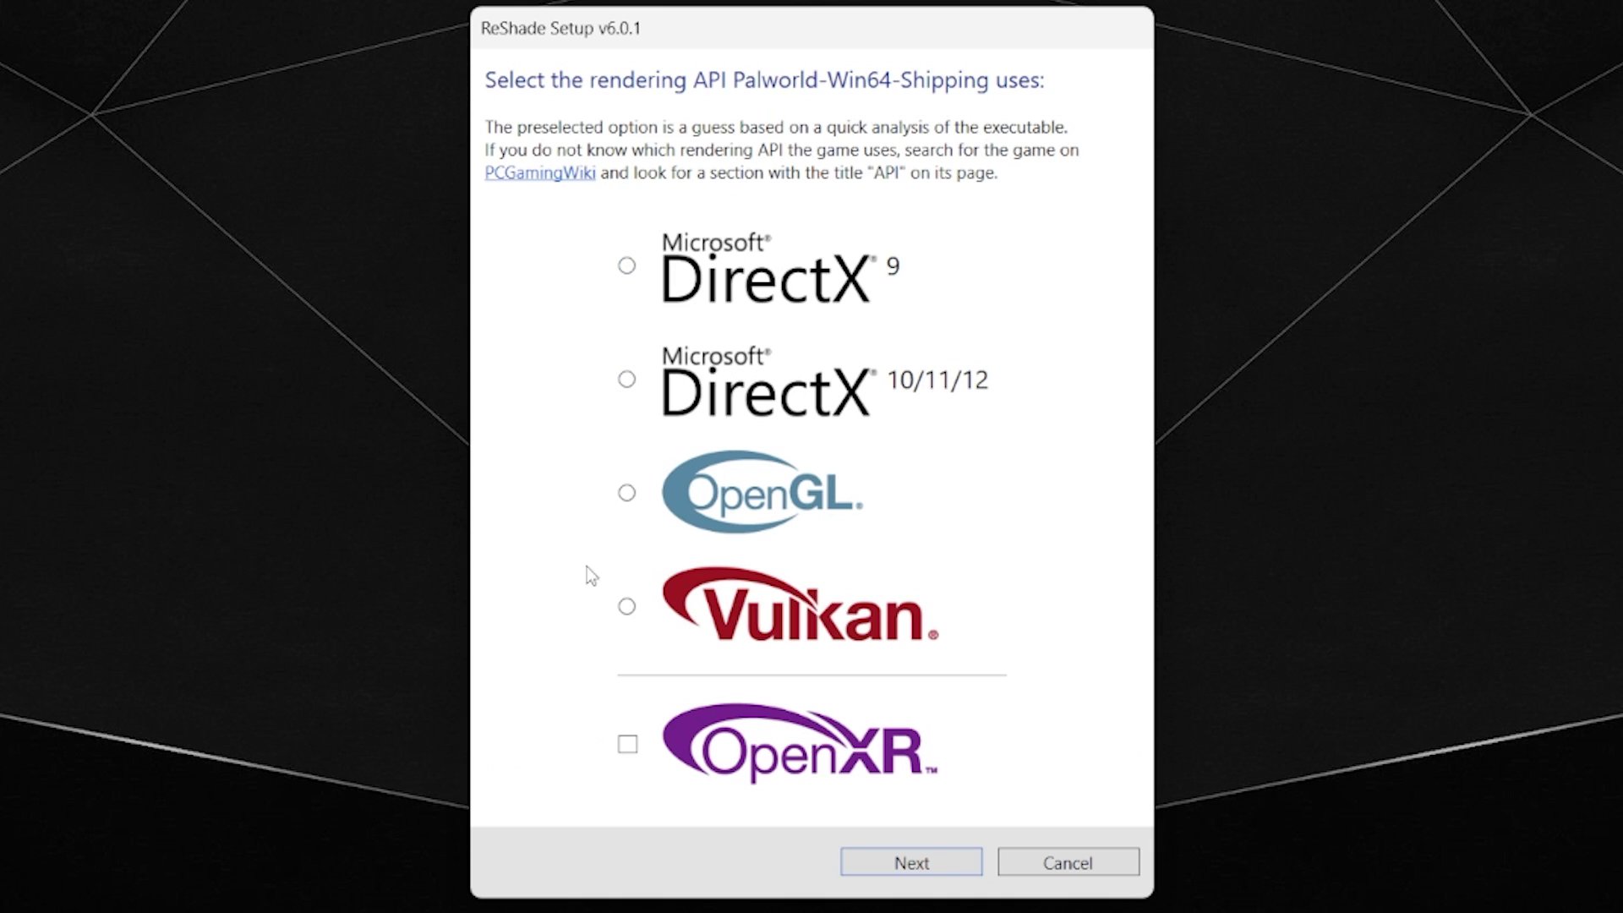
pyautogui.click(773, 397)
pyautogui.click(953, 871)
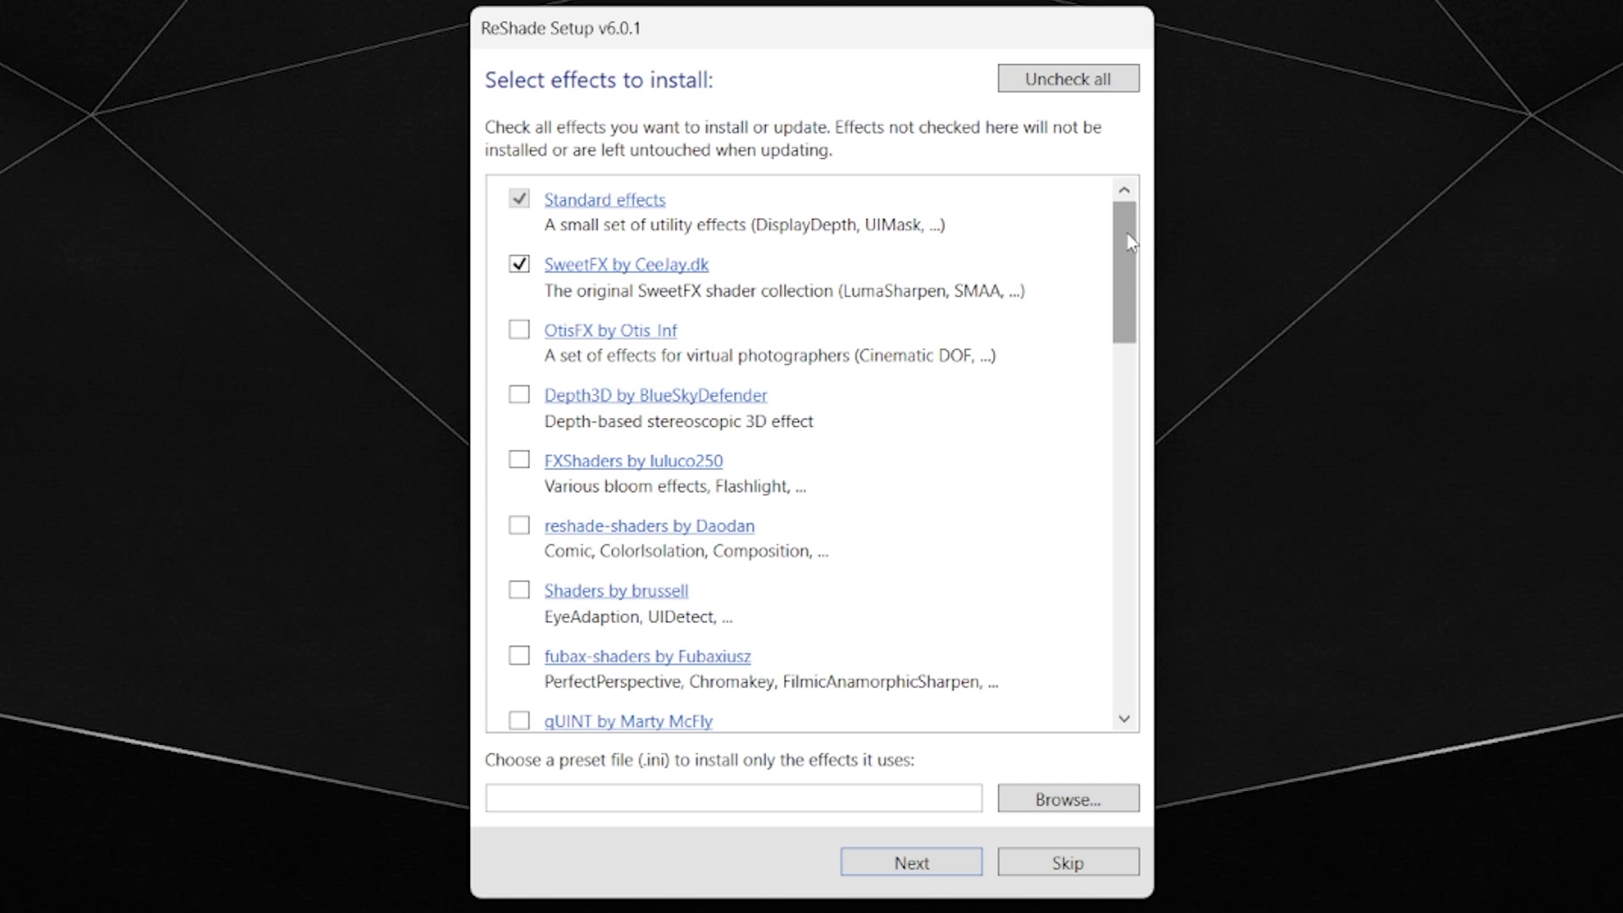
# Mark every effect package in the list for installation and continue the setup
pyautogui.moveTo(1129, 243); pyautogui.dragTo(1090, 638)
pyautogui.scroll(15, 1090, 638)
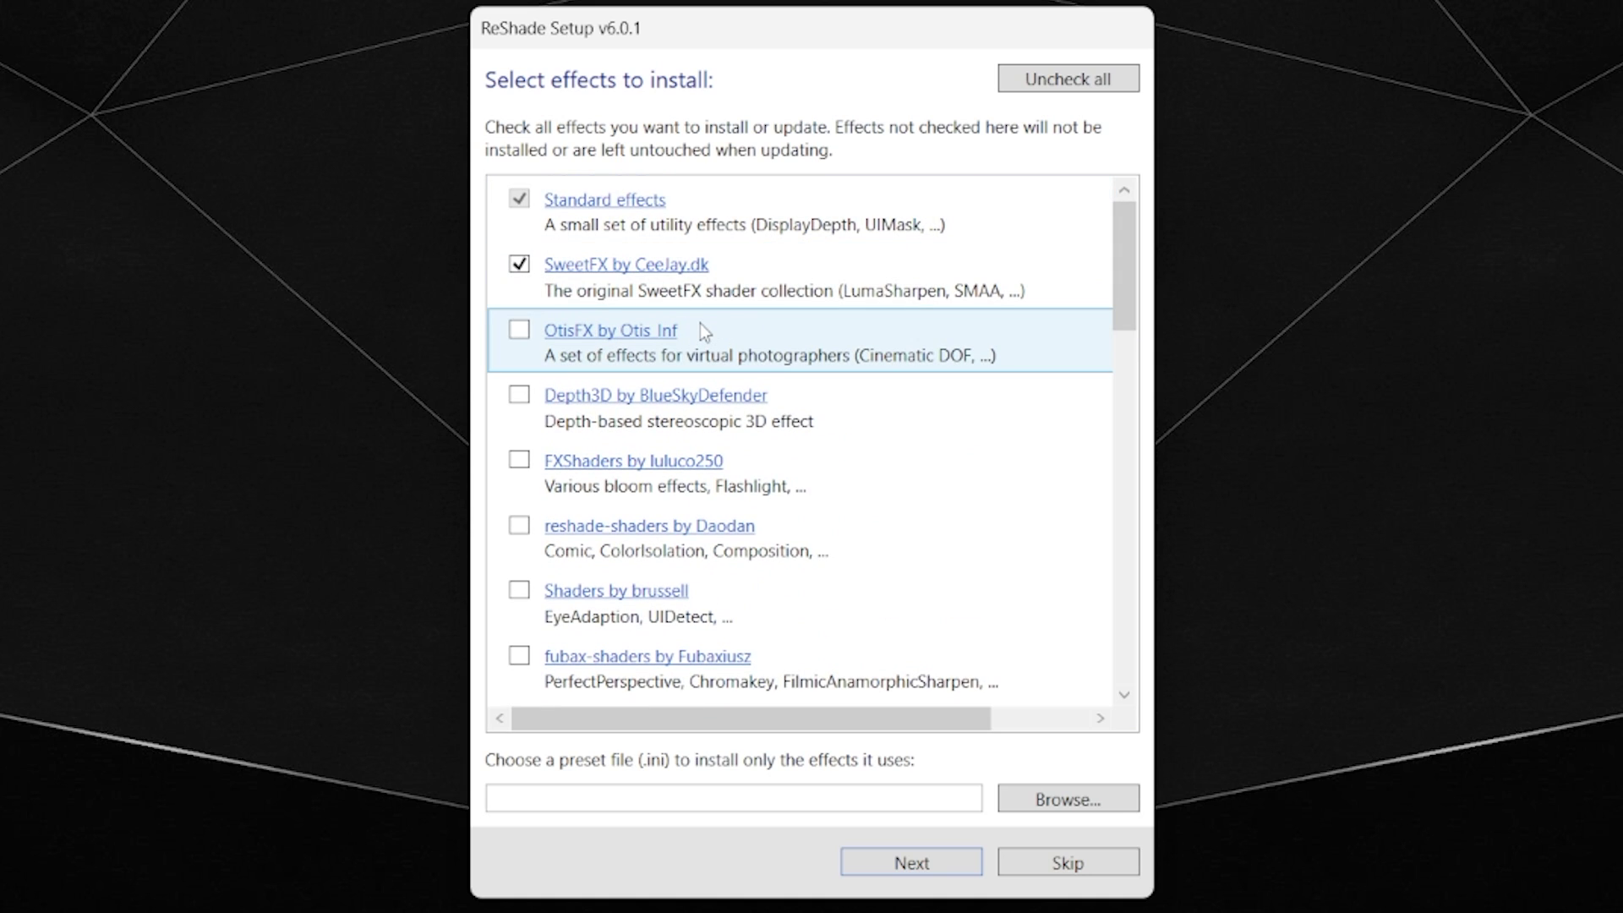
pyautogui.click(779, 336)
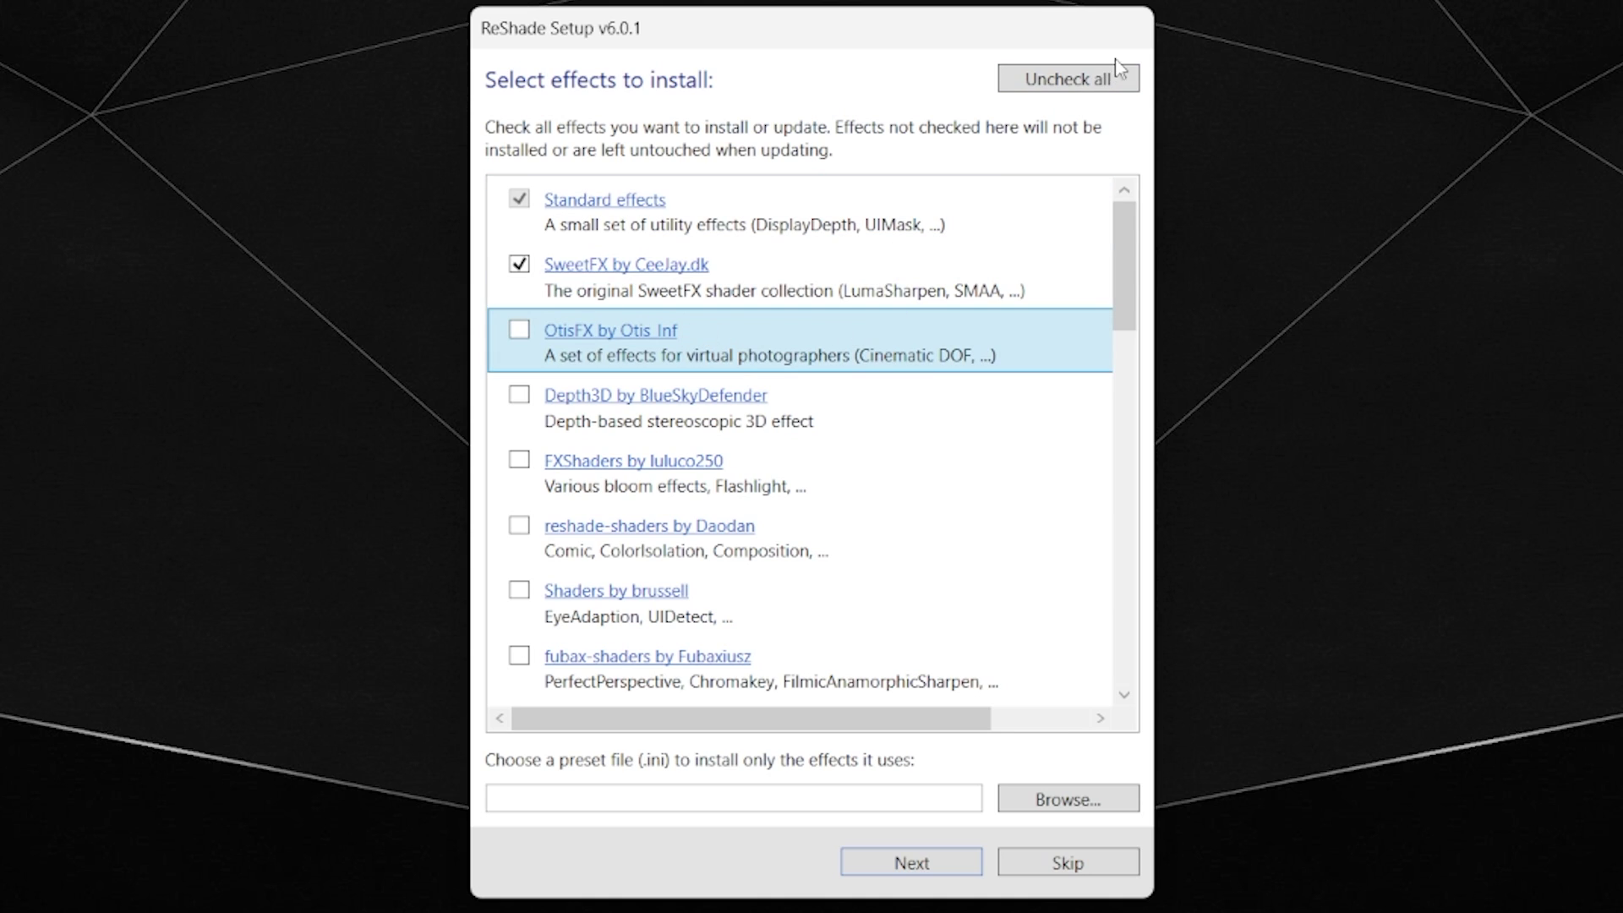
pyautogui.click(1092, 81)
pyautogui.click(1091, 82)
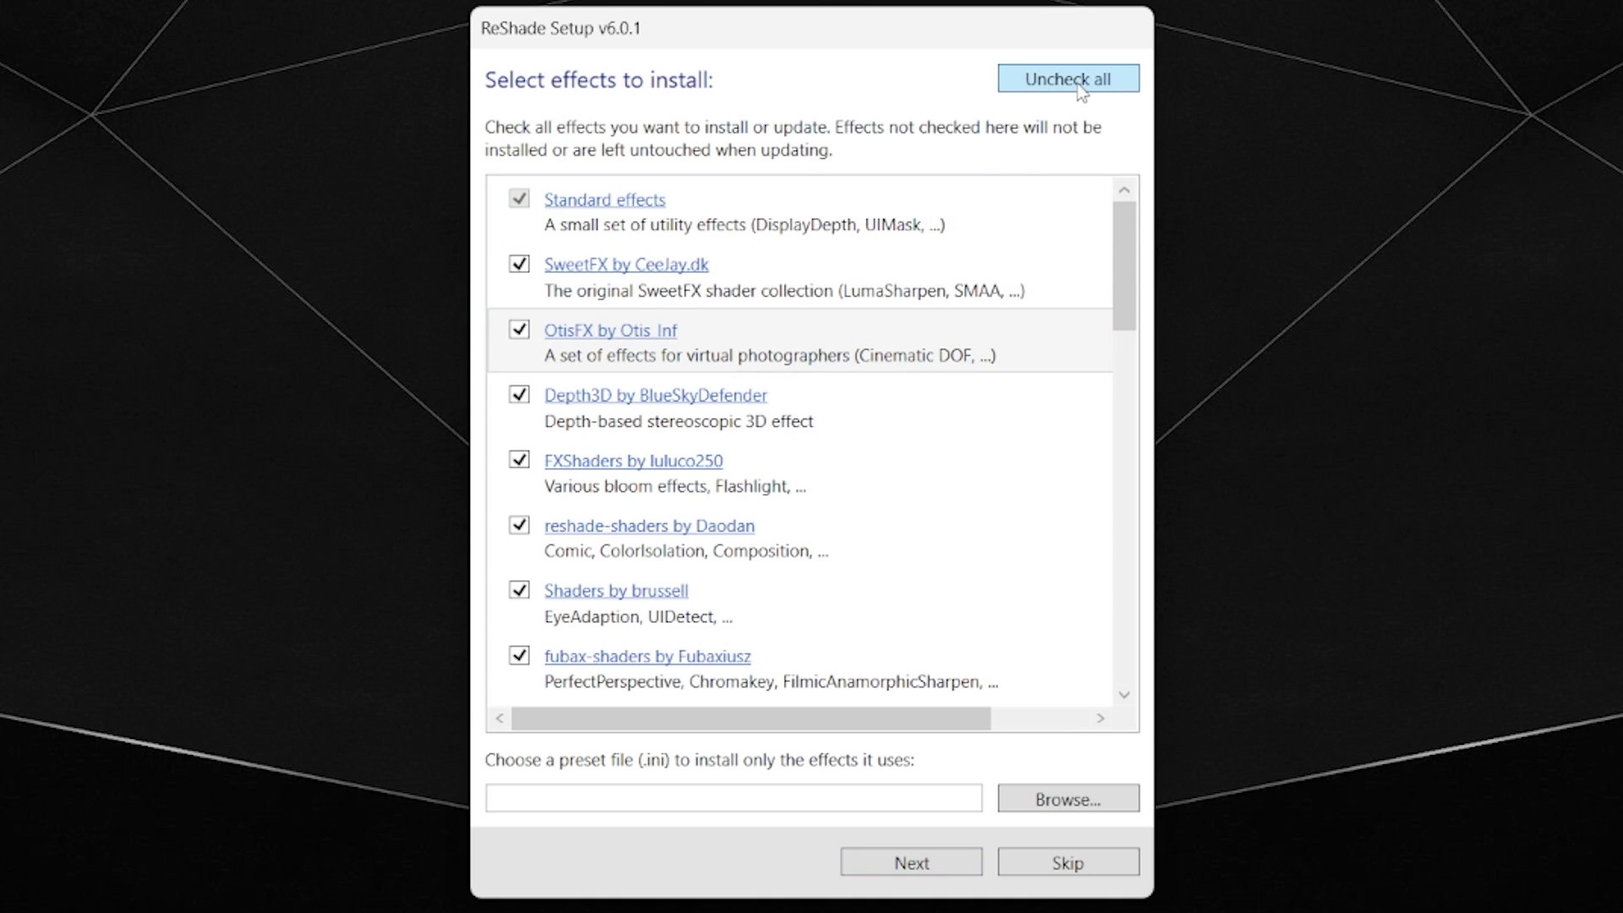
pyautogui.click(1080, 82)
pyautogui.click(1081, 83)
pyautogui.moveTo(1124, 233)
pyautogui.mouseDown()
pyautogui.moveTo(1116, 655)
pyautogui.moveTo(1146, 222)
pyautogui.mouseUp()
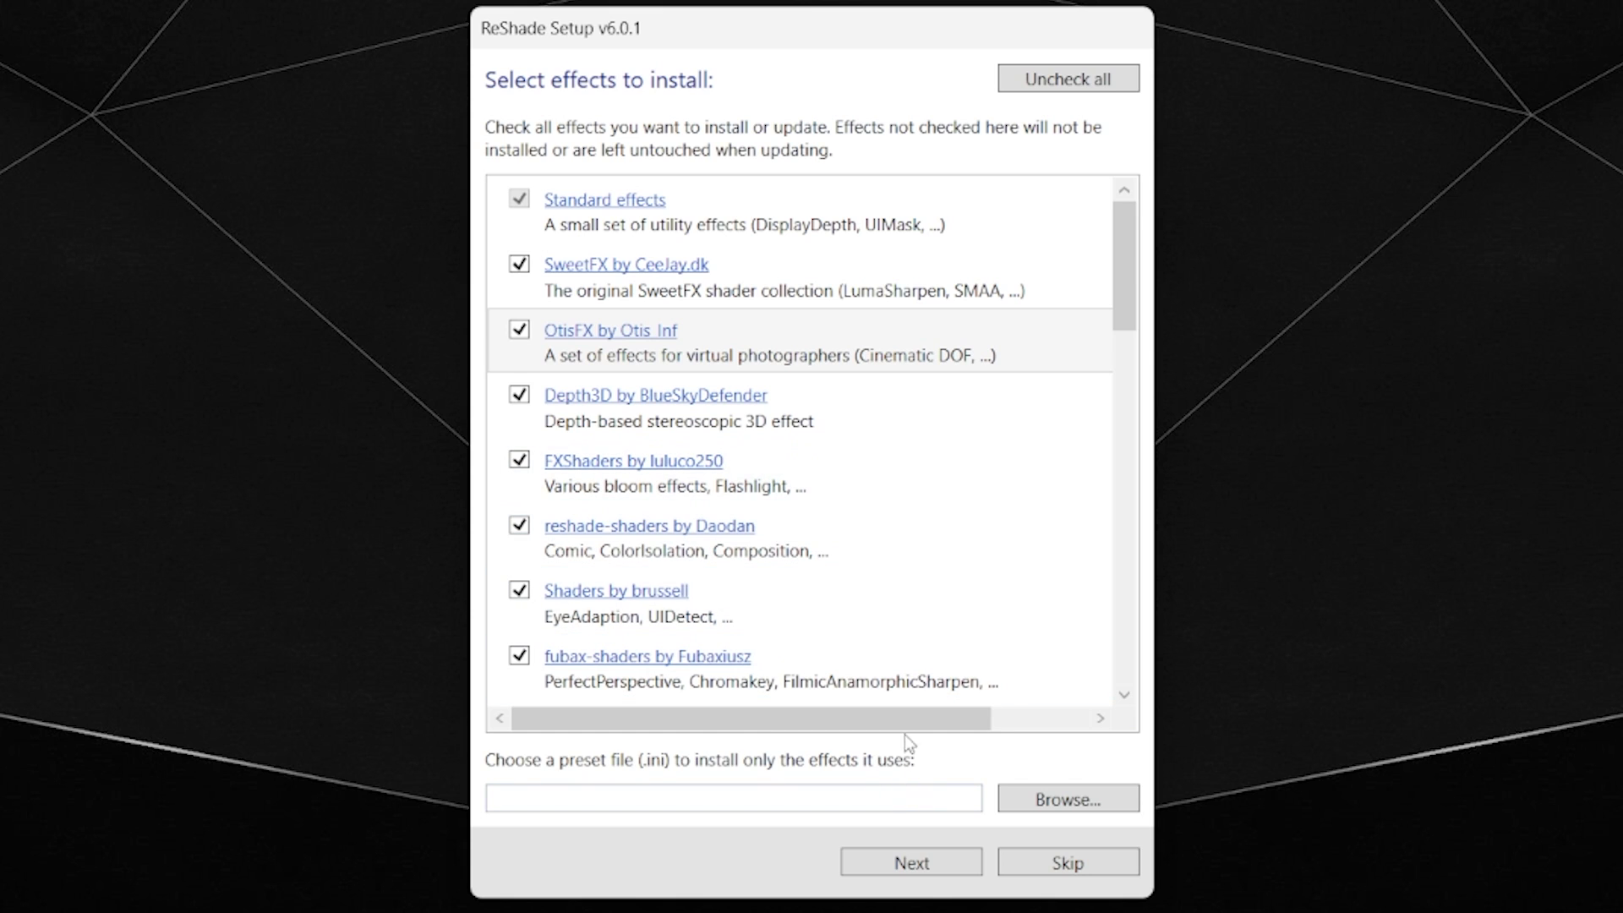
pyautogui.click(926, 864)
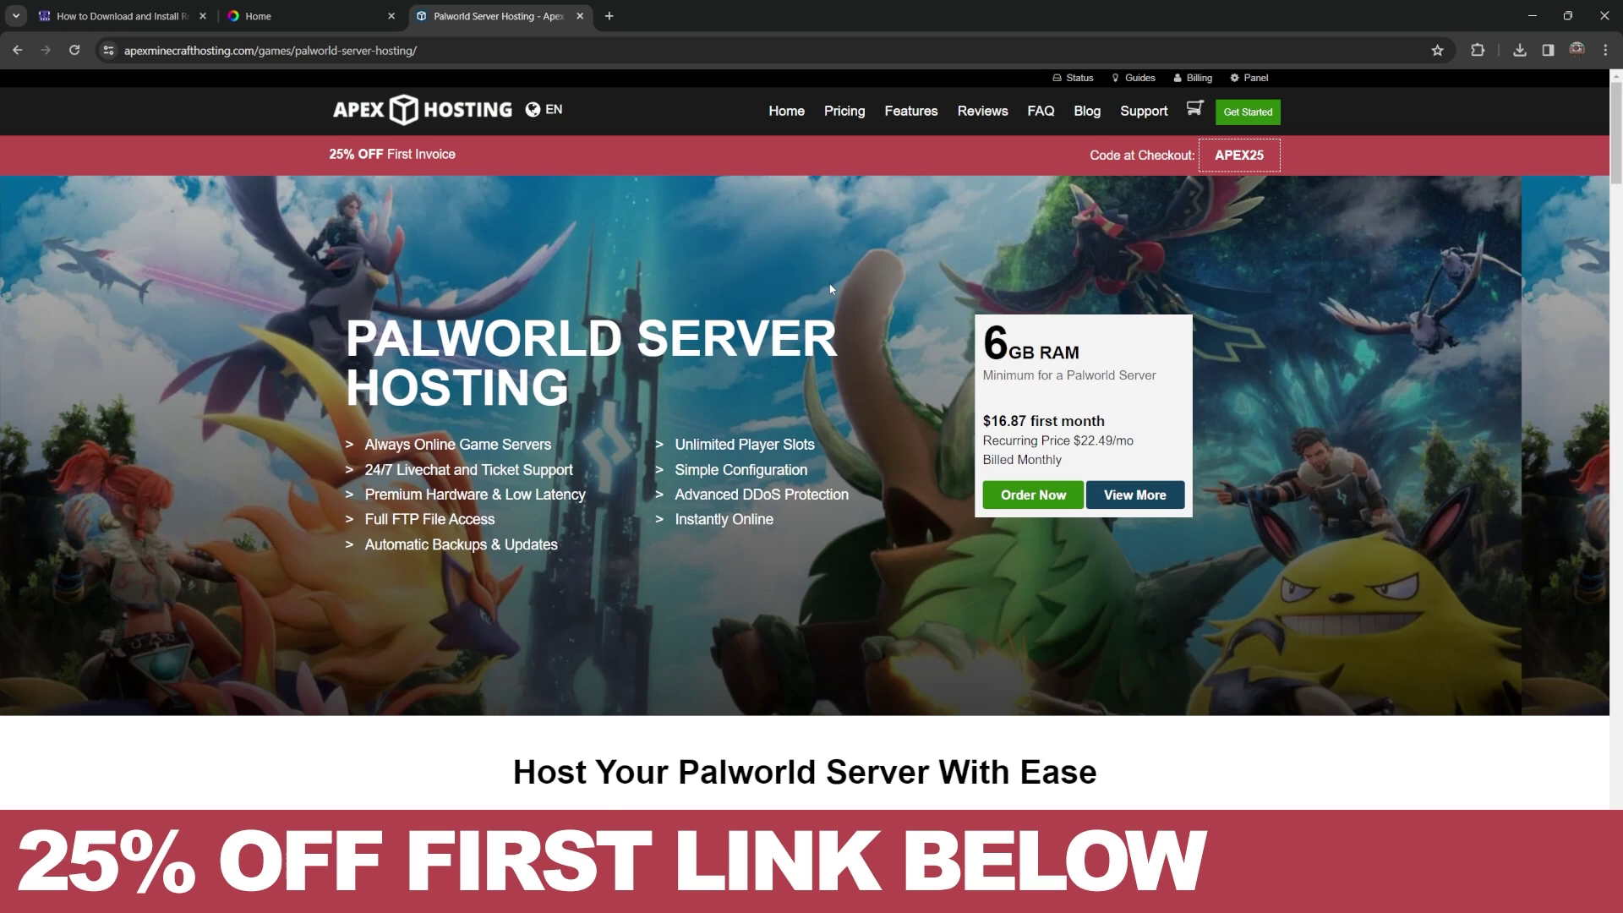
# Look over the features on the Apex Hosting page for Palworld servers in the browser
pyautogui.scroll(-3, 854, 305)
pyautogui.scroll(-4, 852, 305)
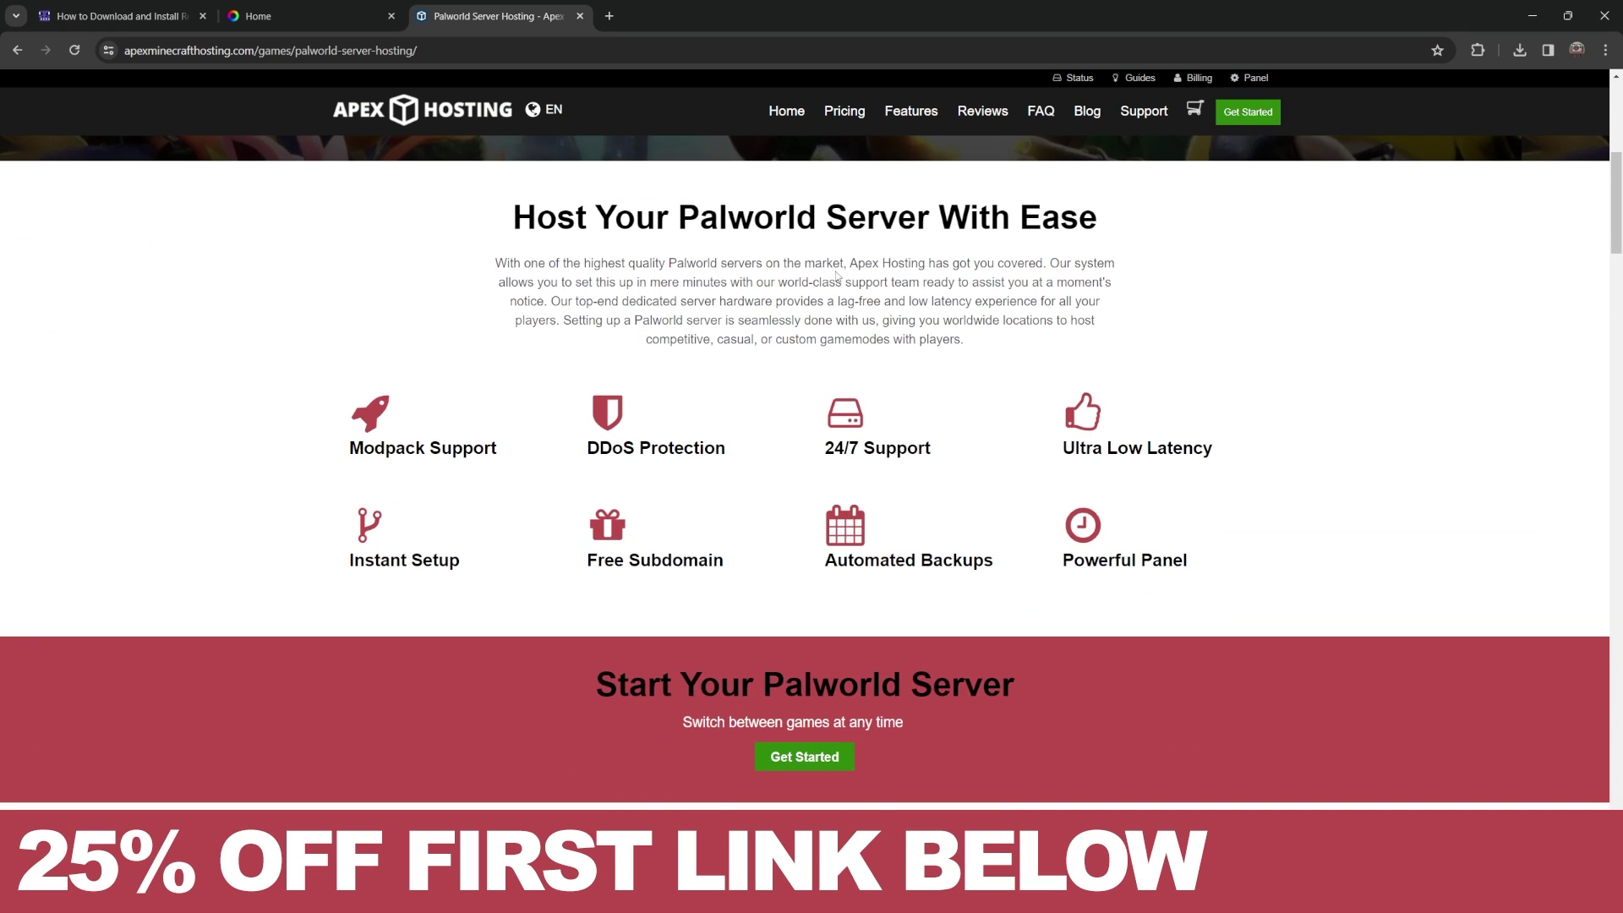
# Examine the Palworld server plan's benefit list and pricing in the opening section of the hosting page
pyautogui.scroll(7, 850, 301)
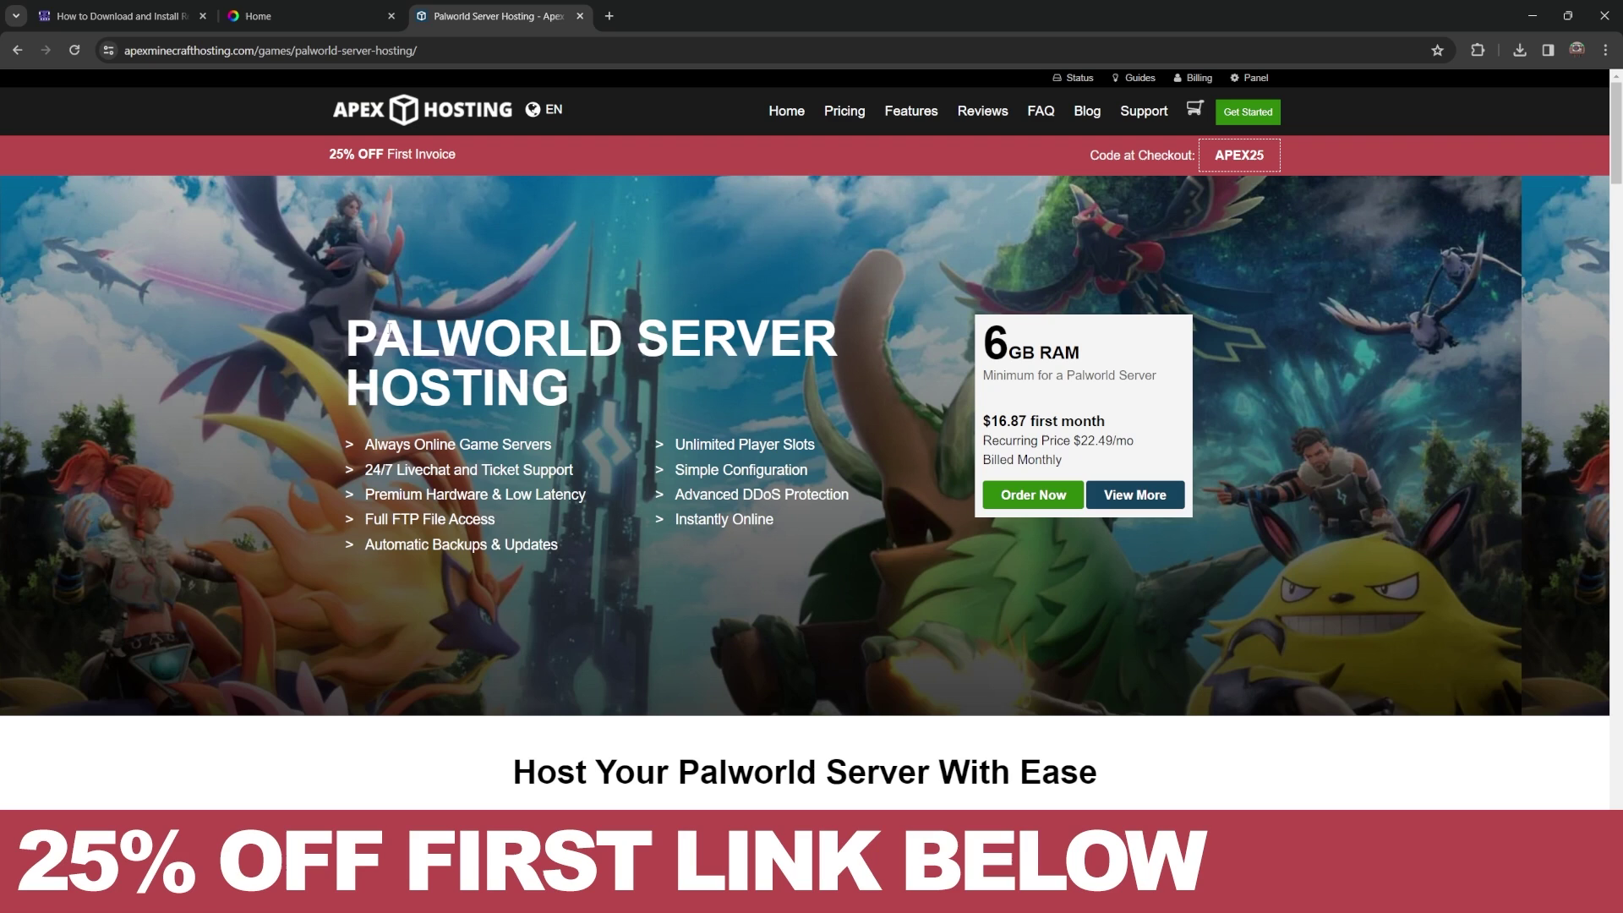
pyautogui.moveTo(343, 338); pyautogui.dragTo(807, 347)
pyautogui.click(600, 389)
pyautogui.moveTo(776, 524); pyautogui.dragTo(640, 513)
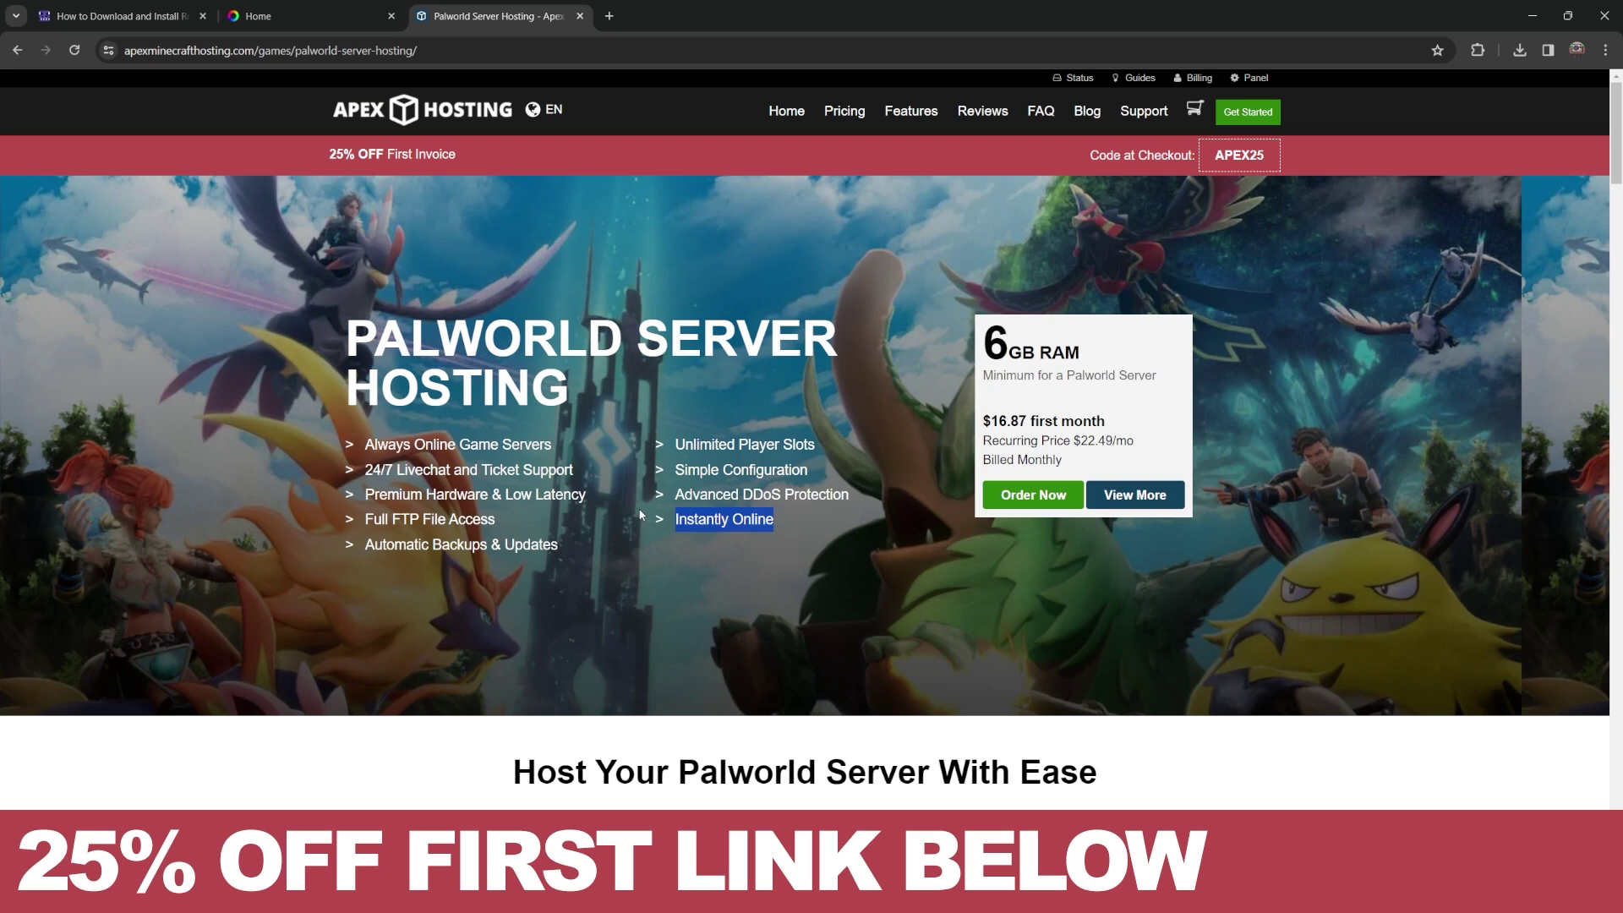
pyautogui.doubleClick(381, 470)
pyautogui.click(381, 470)
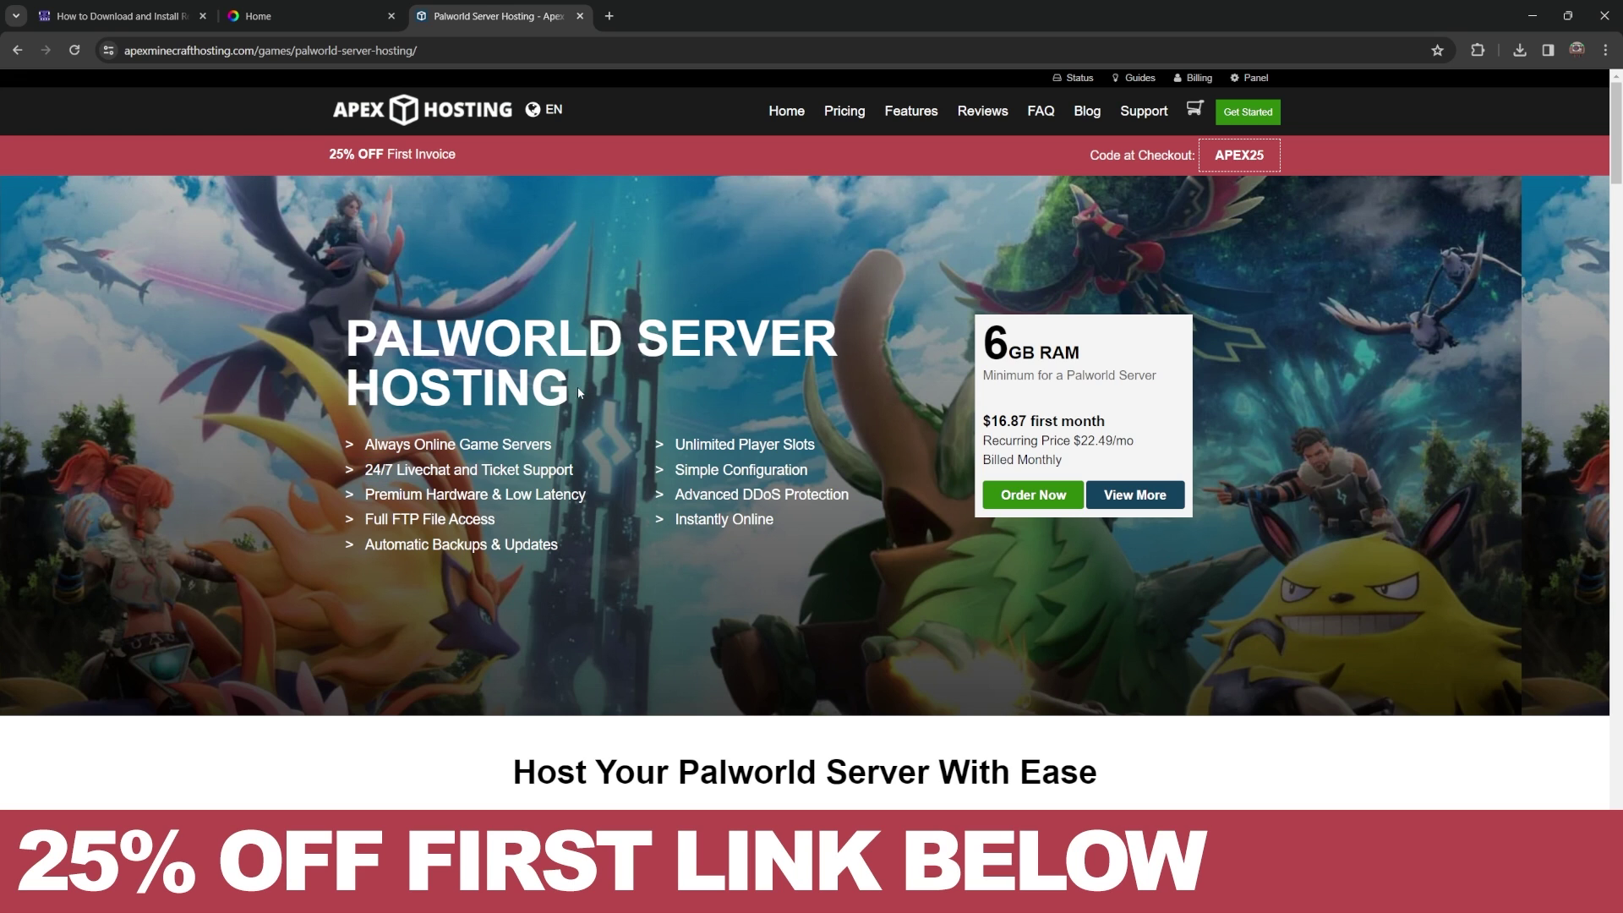
pyautogui.scroll(-5, 578, 397)
pyautogui.scroll(5, 711, 400)
pyautogui.moveTo(370, 335); pyautogui.dragTo(630, 338)
pyautogui.click(621, 380)
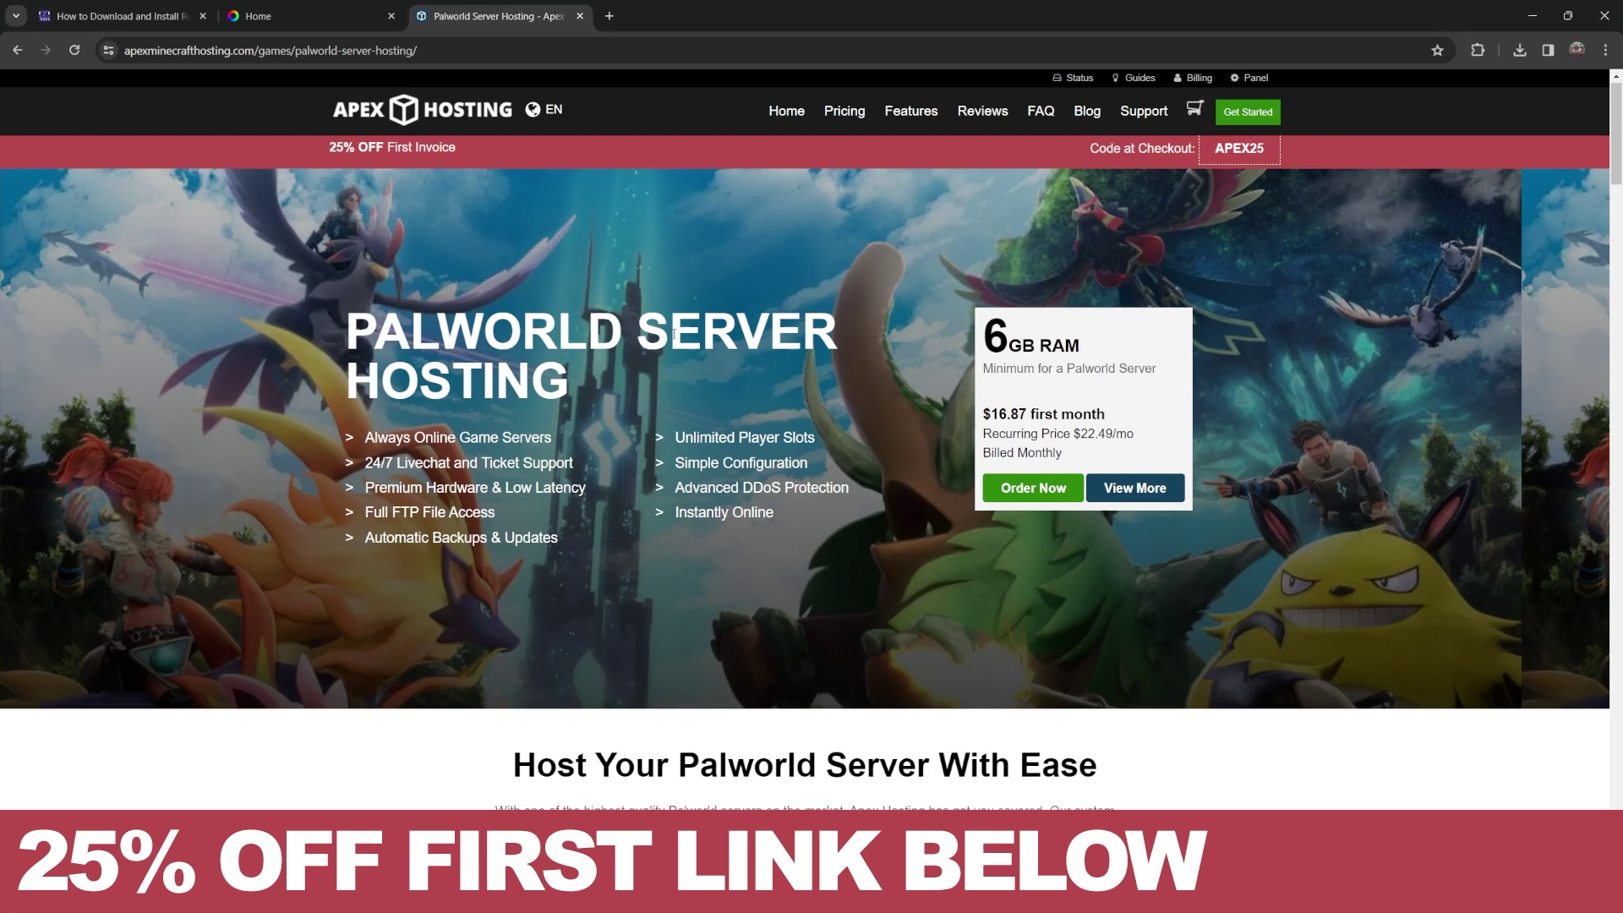
pyautogui.scroll(-8, 650, 333)
pyautogui.scroll(8, 648, 300)
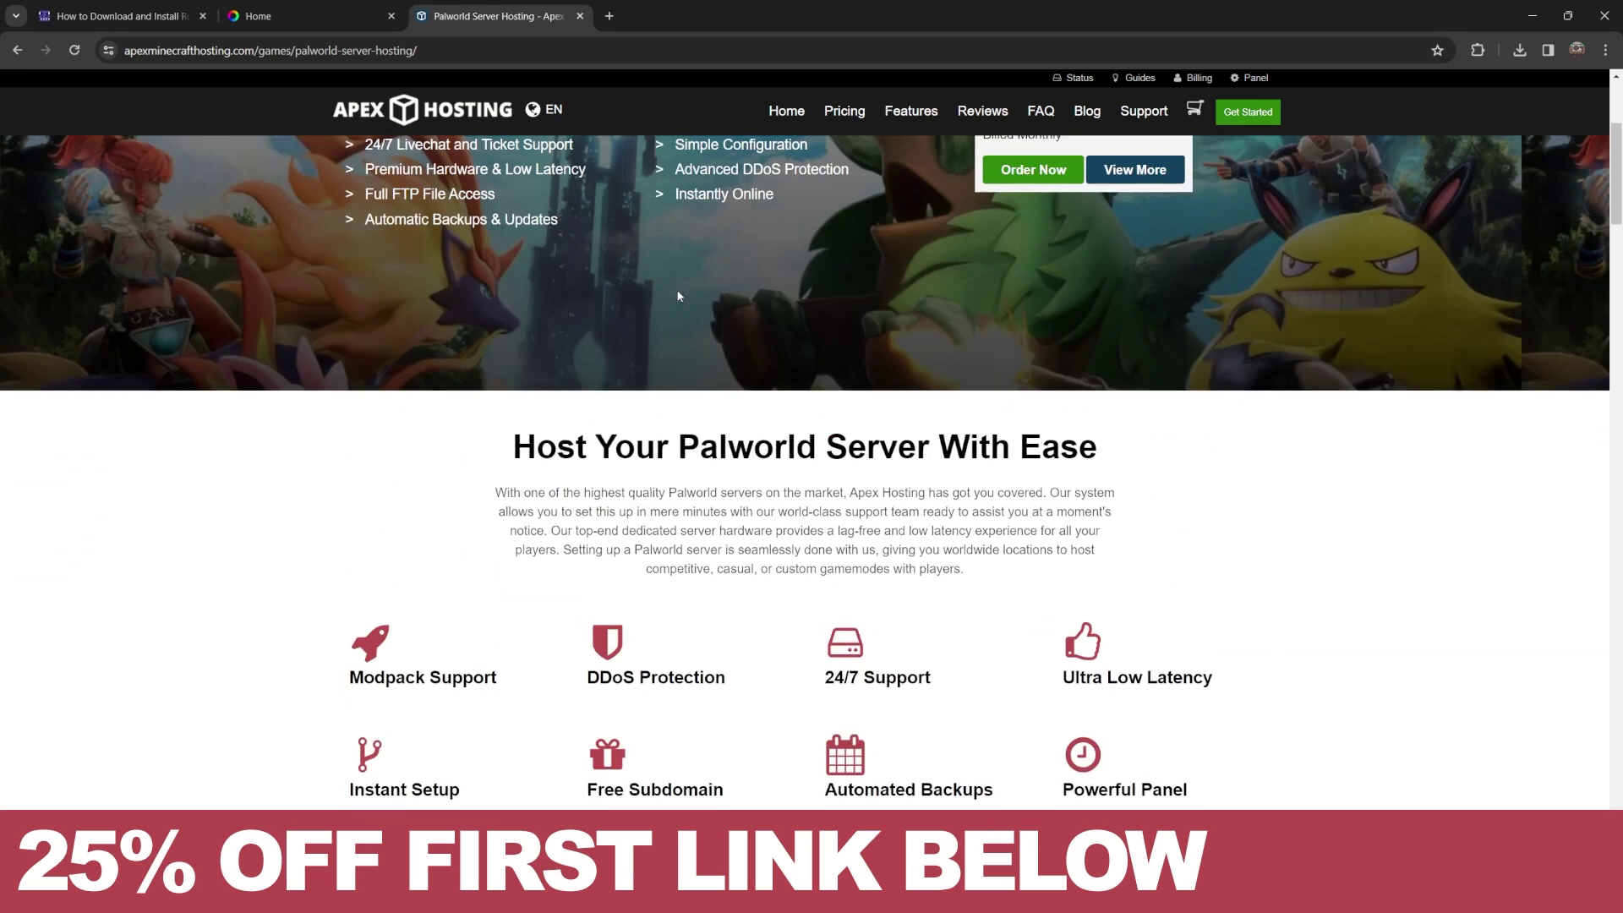
pyautogui.moveTo(566, 549); pyautogui.dragTo(363, 440)
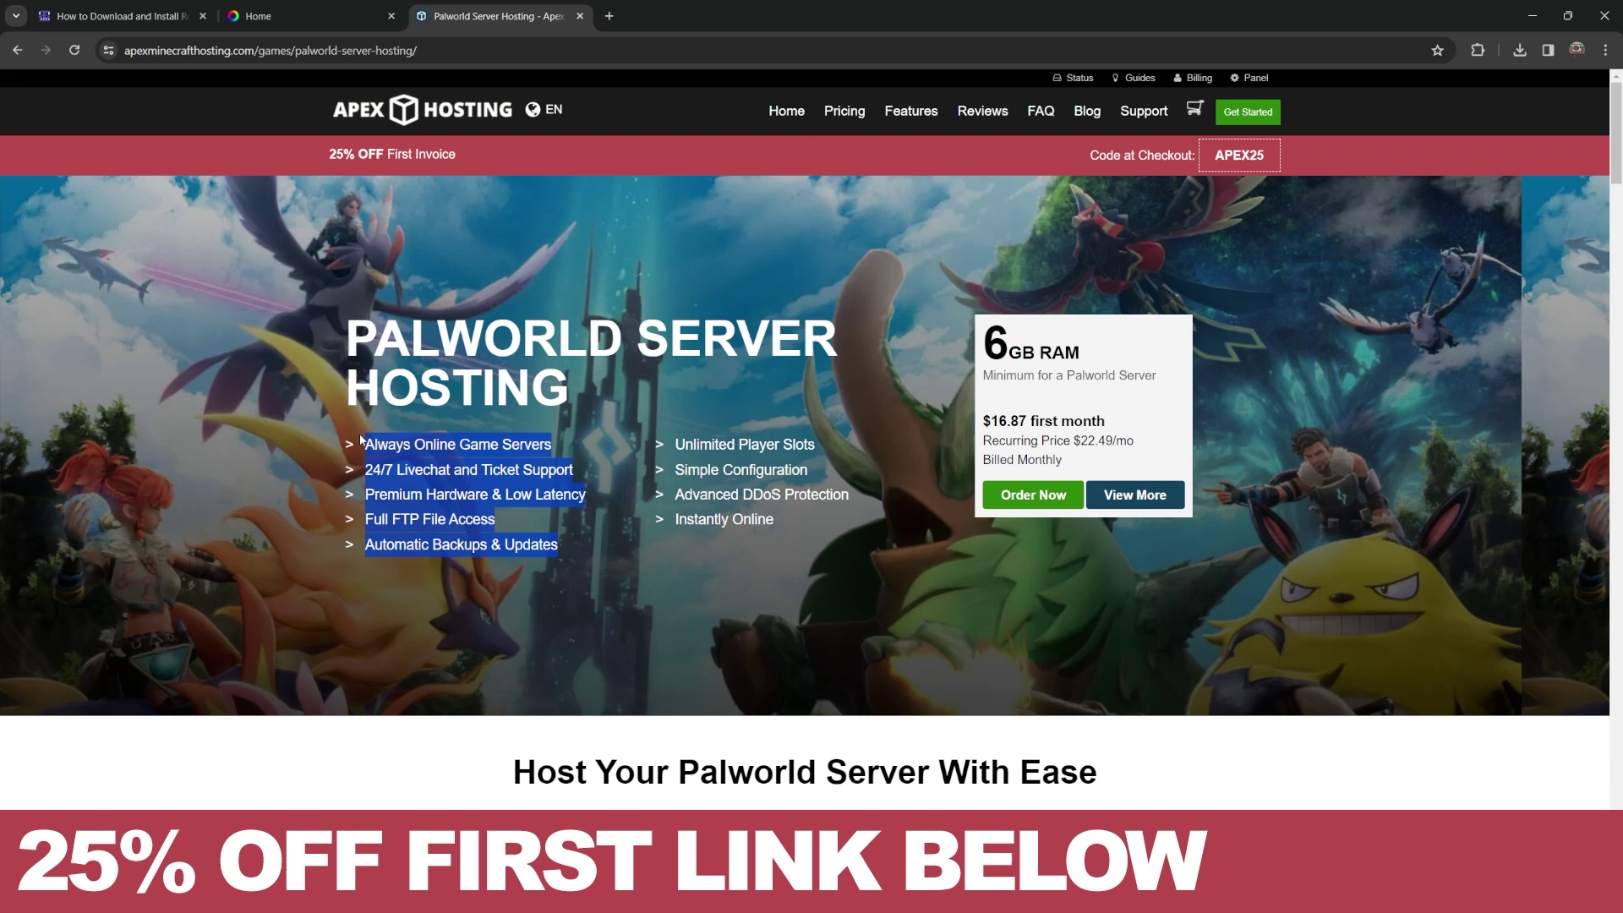
pyautogui.moveTo(774, 524); pyautogui.dragTo(362, 439)
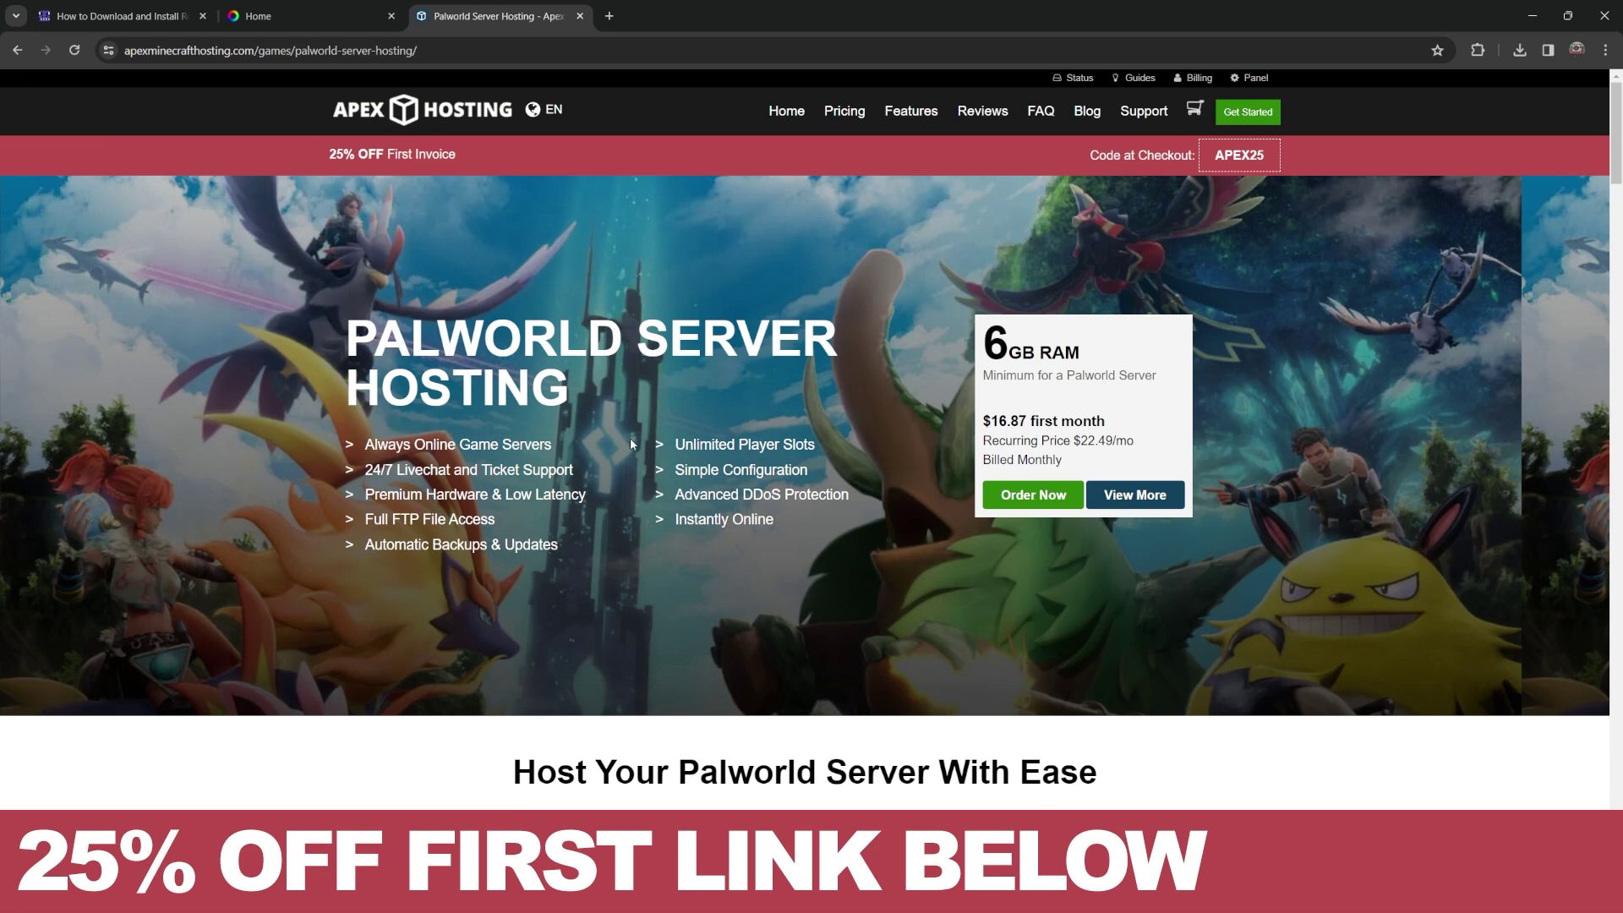
pyautogui.scroll(-1, 631, 440)
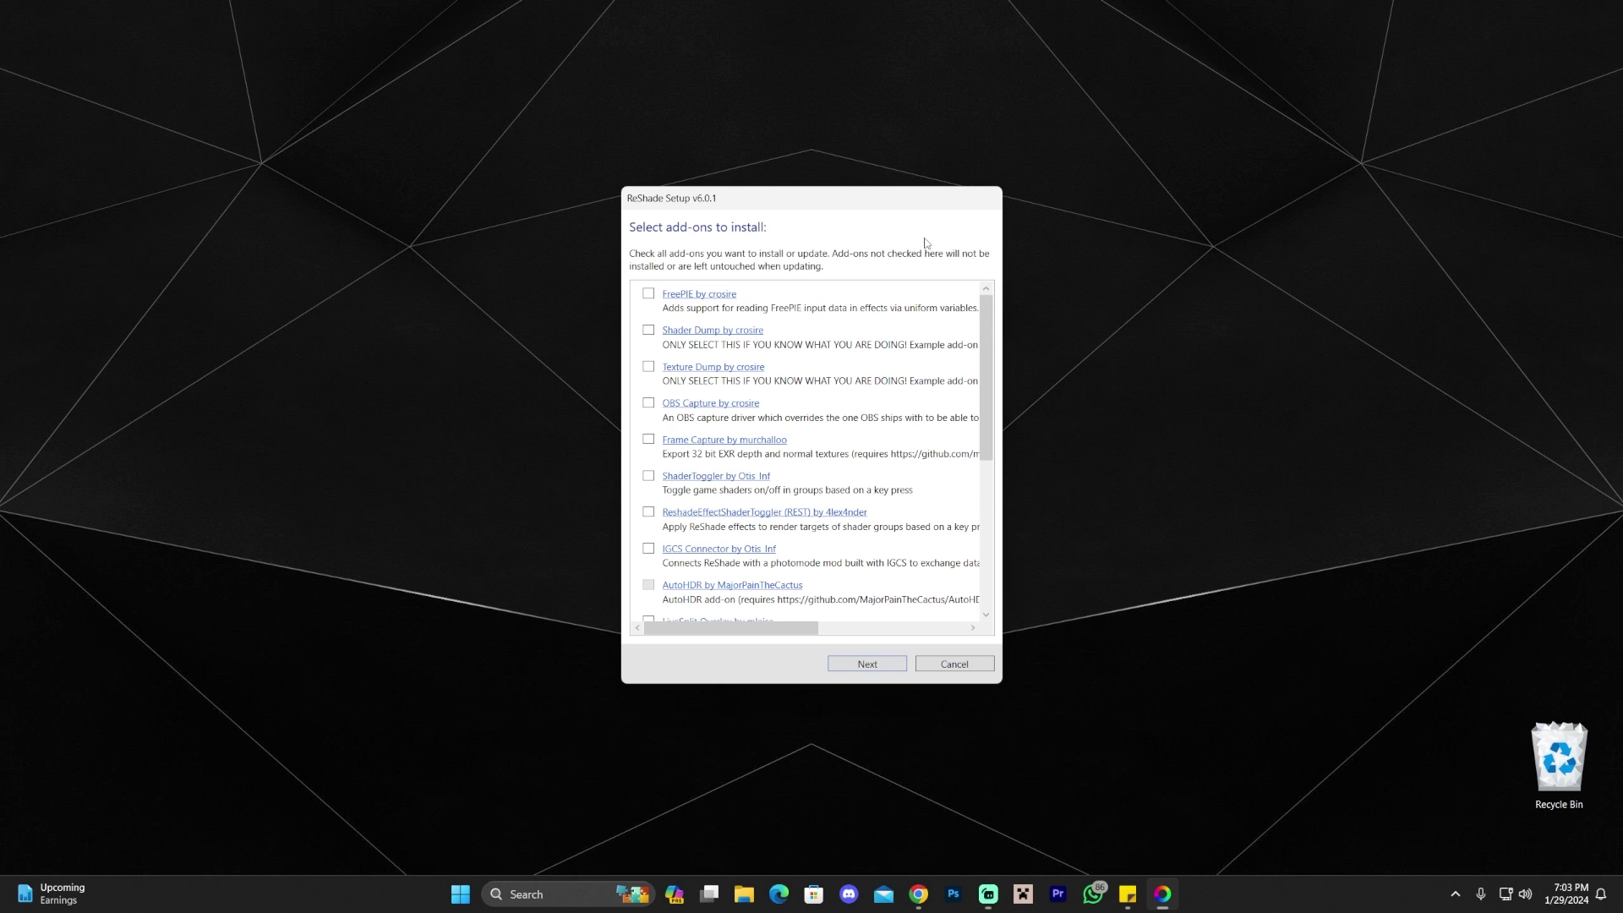
# Review the optional add-ons, continue the ReShade setup without selecting any, and exit it once the installation completes
pyautogui.scroll(-4, 938, 406)
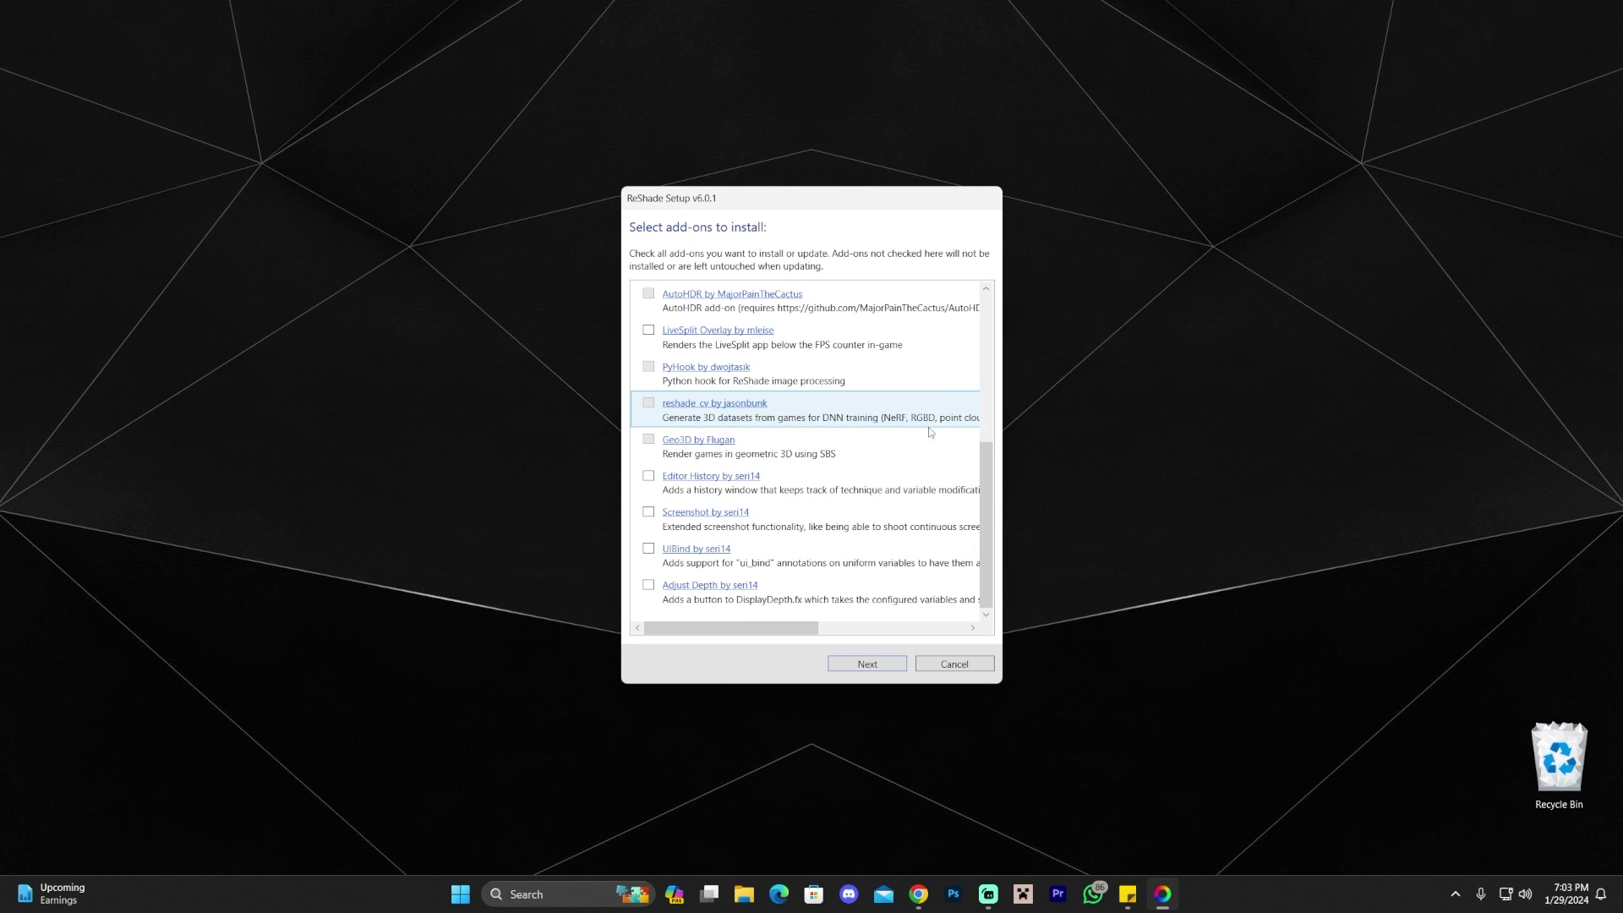
pyautogui.scroll(4, 930, 431)
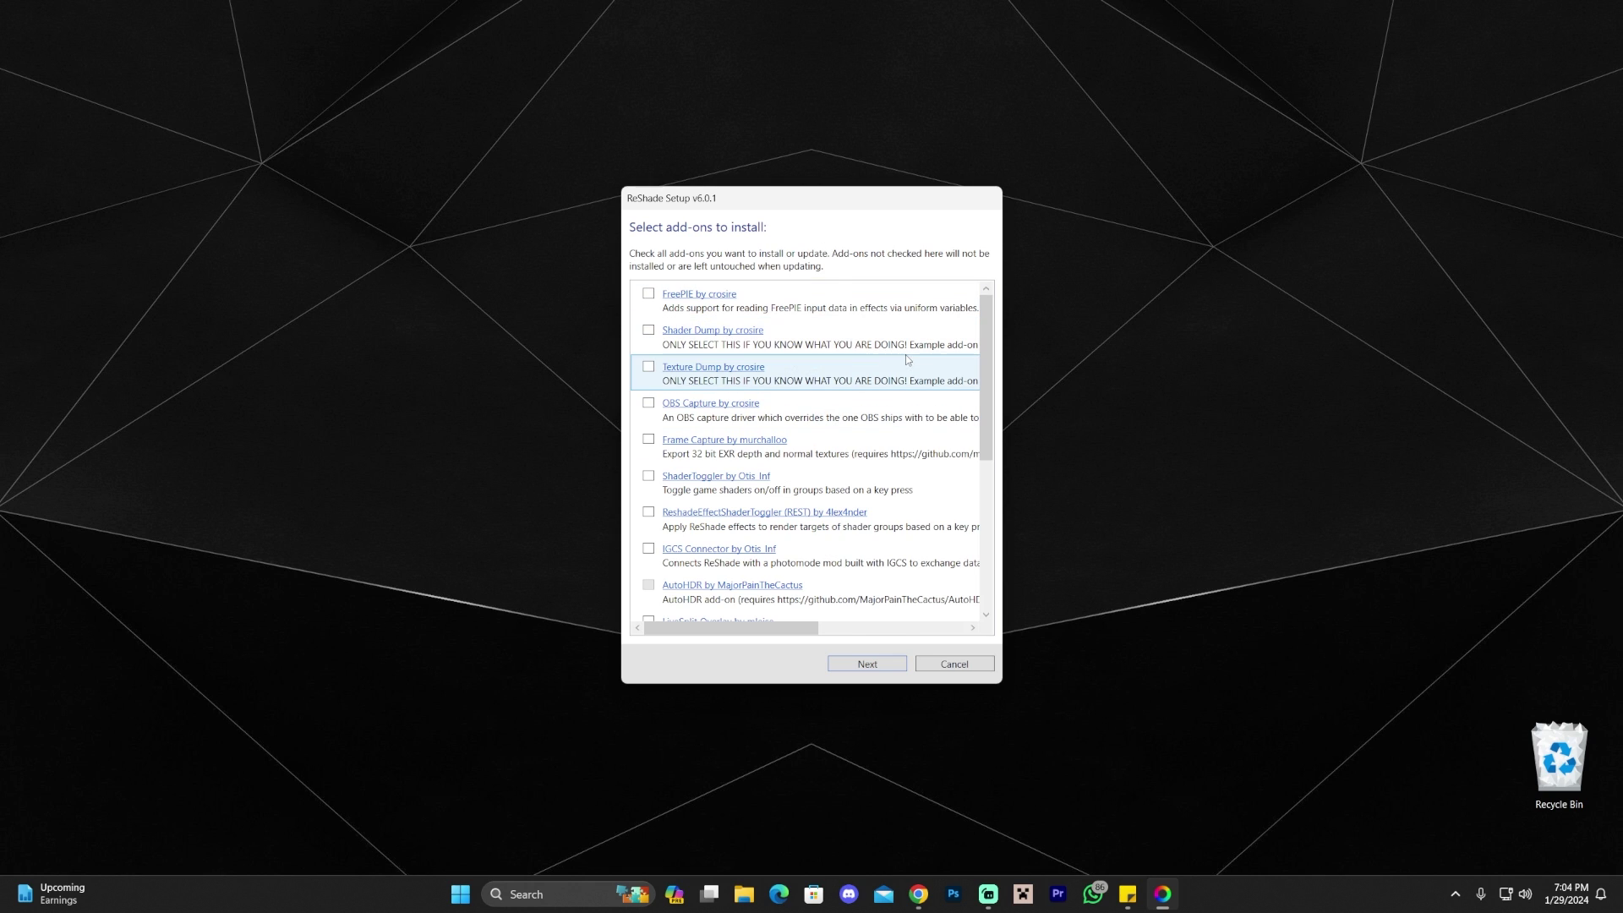
pyautogui.scroll(-4, 917, 364)
pyautogui.scroll(4, 913, 398)
pyautogui.moveTo(983, 378); pyautogui.dragTo(973, 560)
pyautogui.scroll(4, 930, 542)
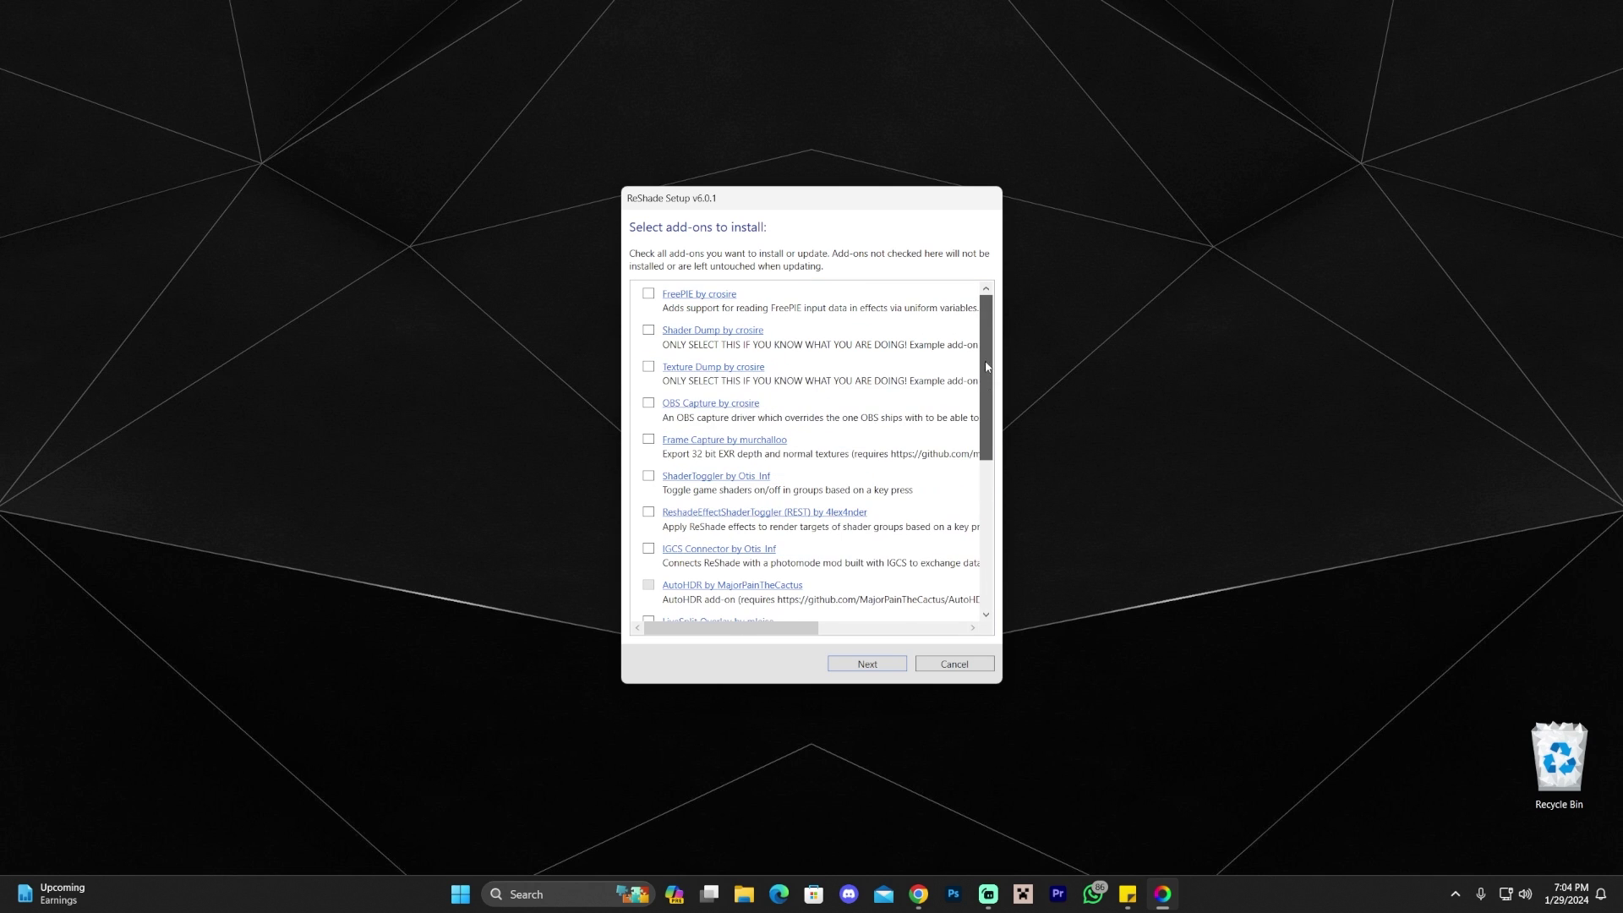
pyautogui.scroll(-4, 809, 461)
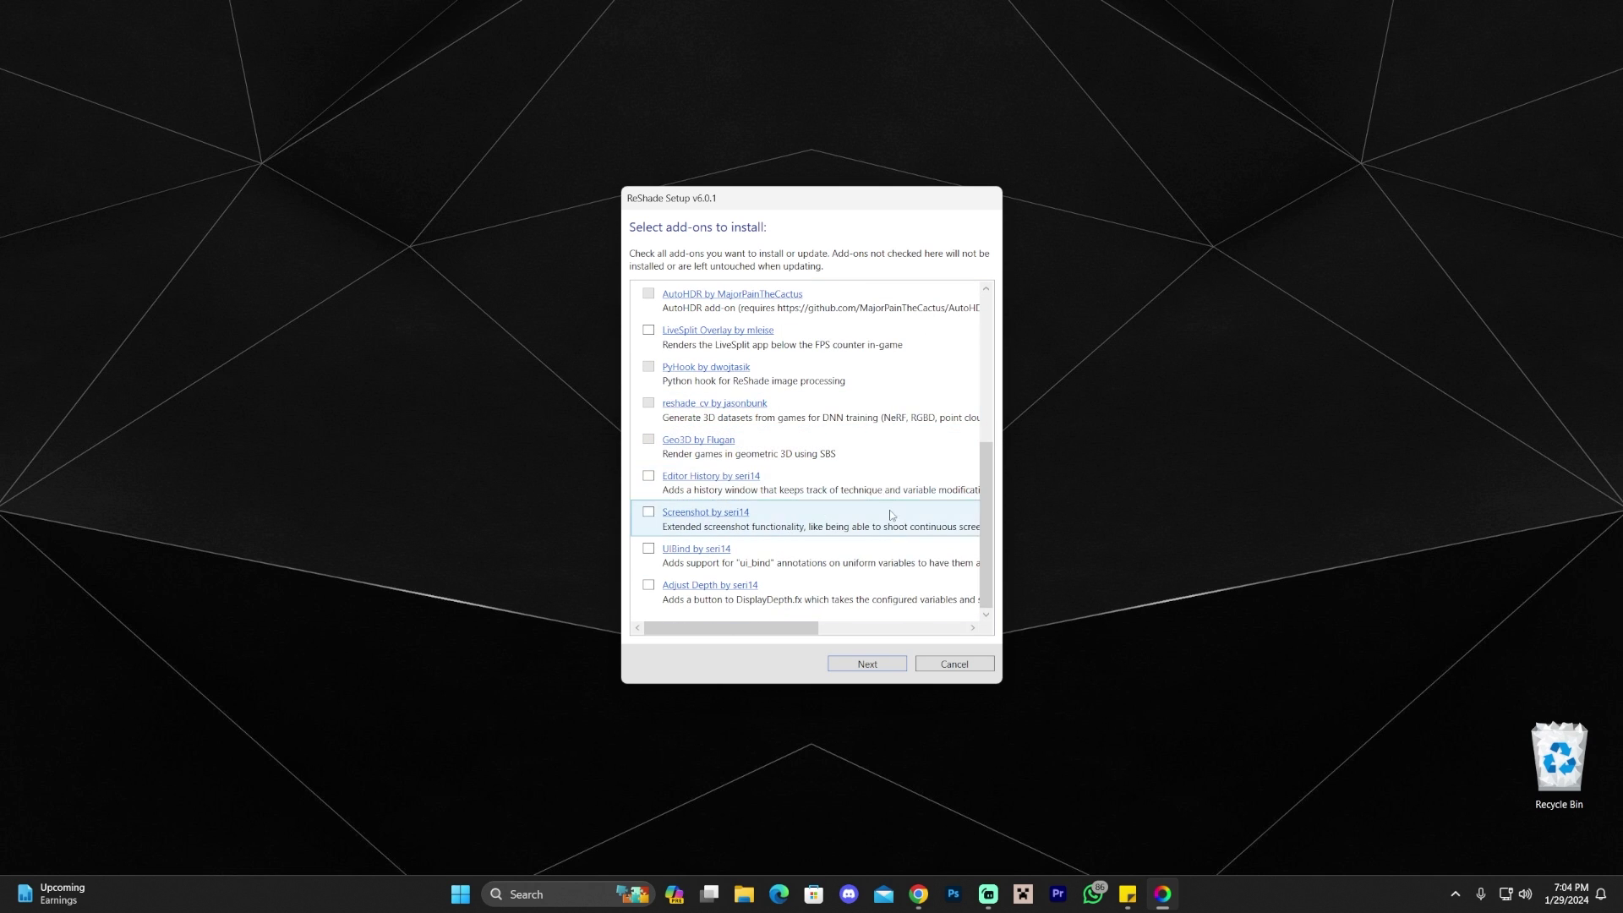
pyautogui.scroll(3, 837, 529)
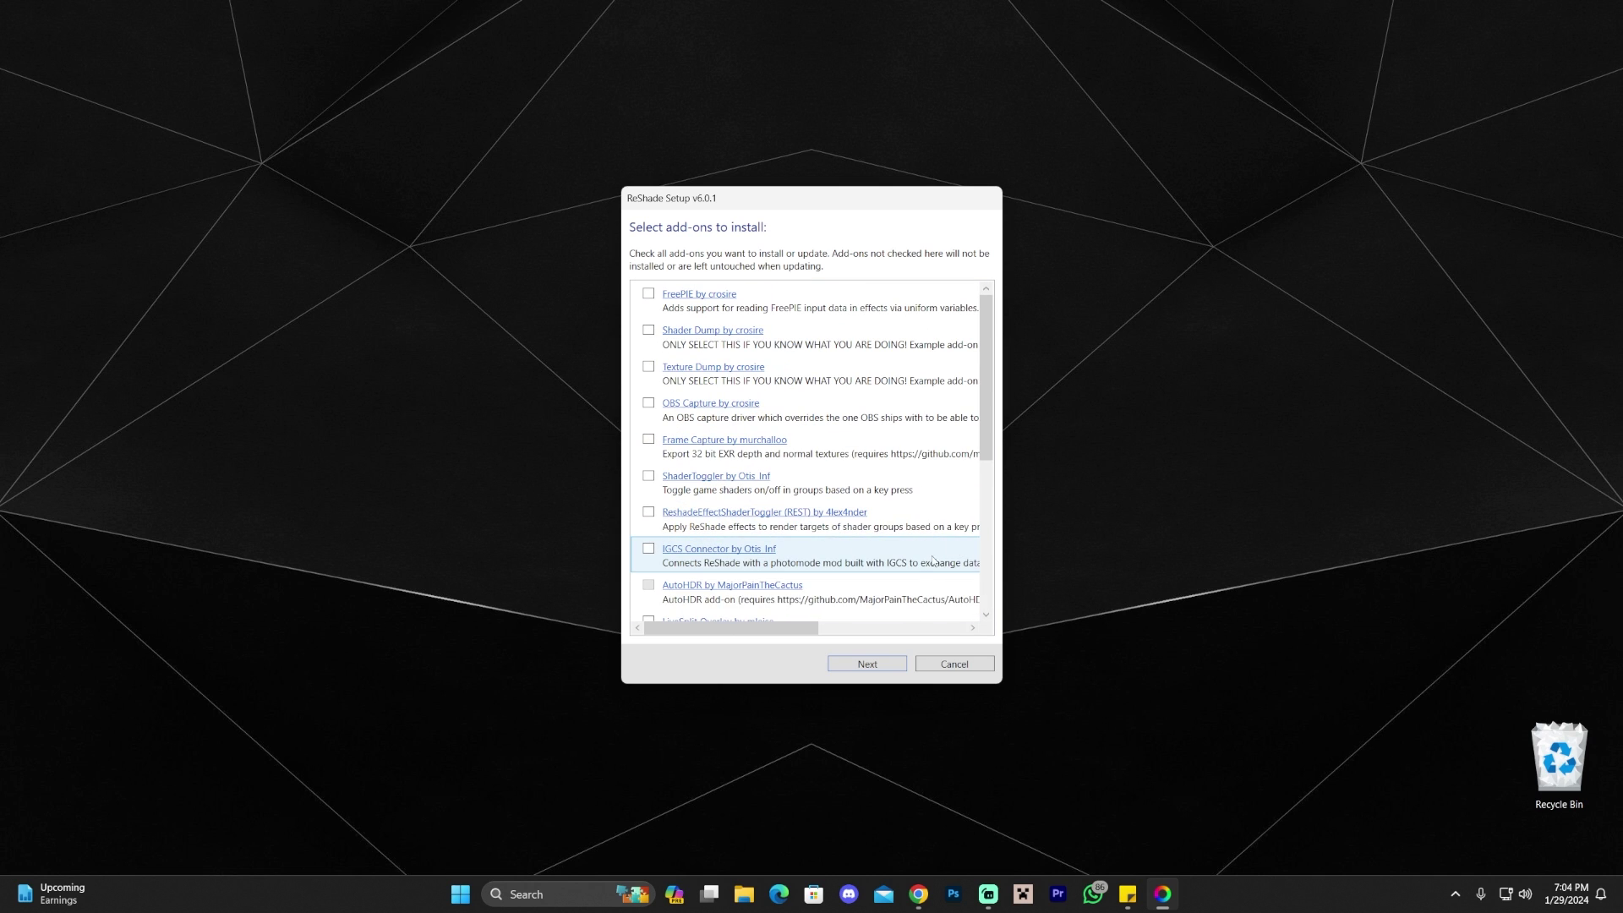
pyautogui.click(879, 668)
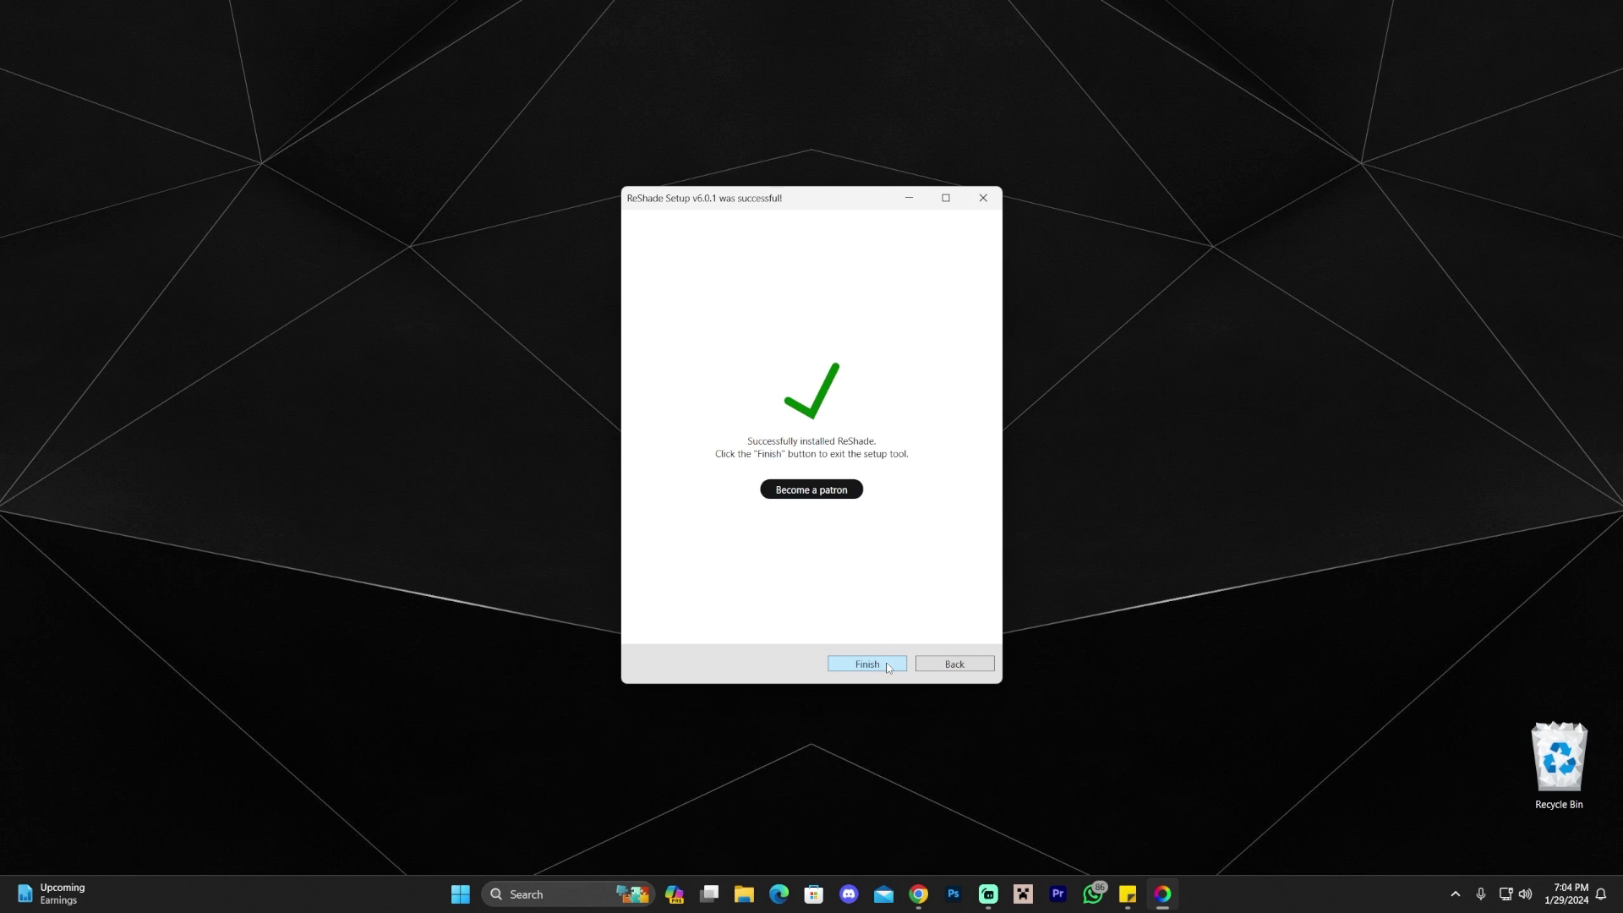
pyautogui.click(868, 665)
# Find and open Steam with the search term steam, and launch Palworld from the game library
pyautogui.click(580, 894)
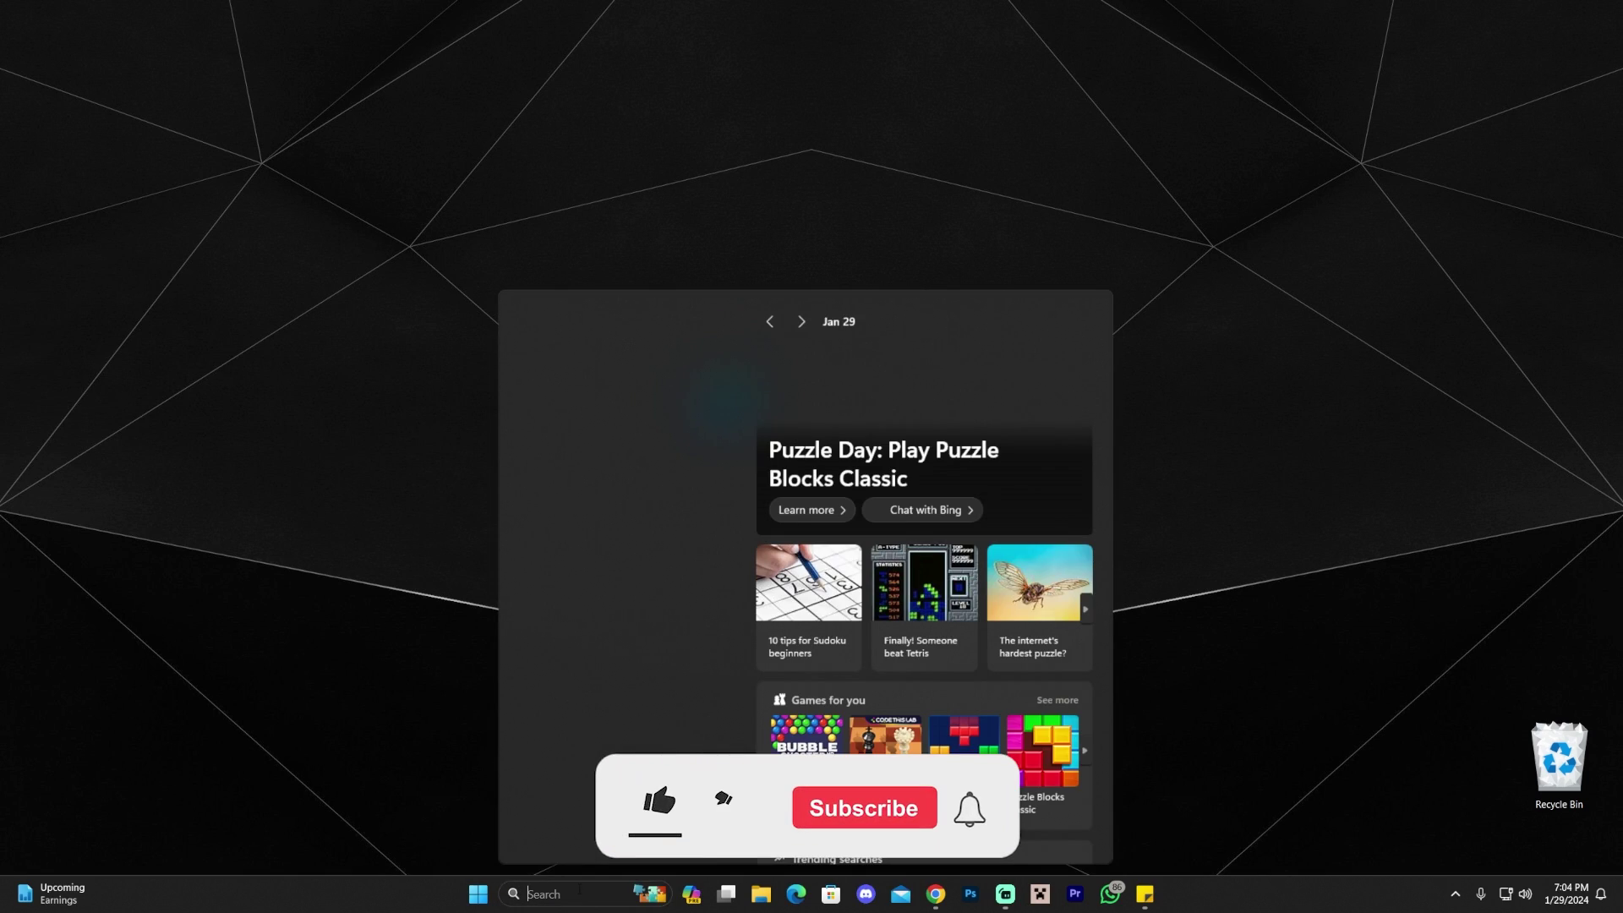
pyautogui.write('steam')
pyautogui.click(608, 410)
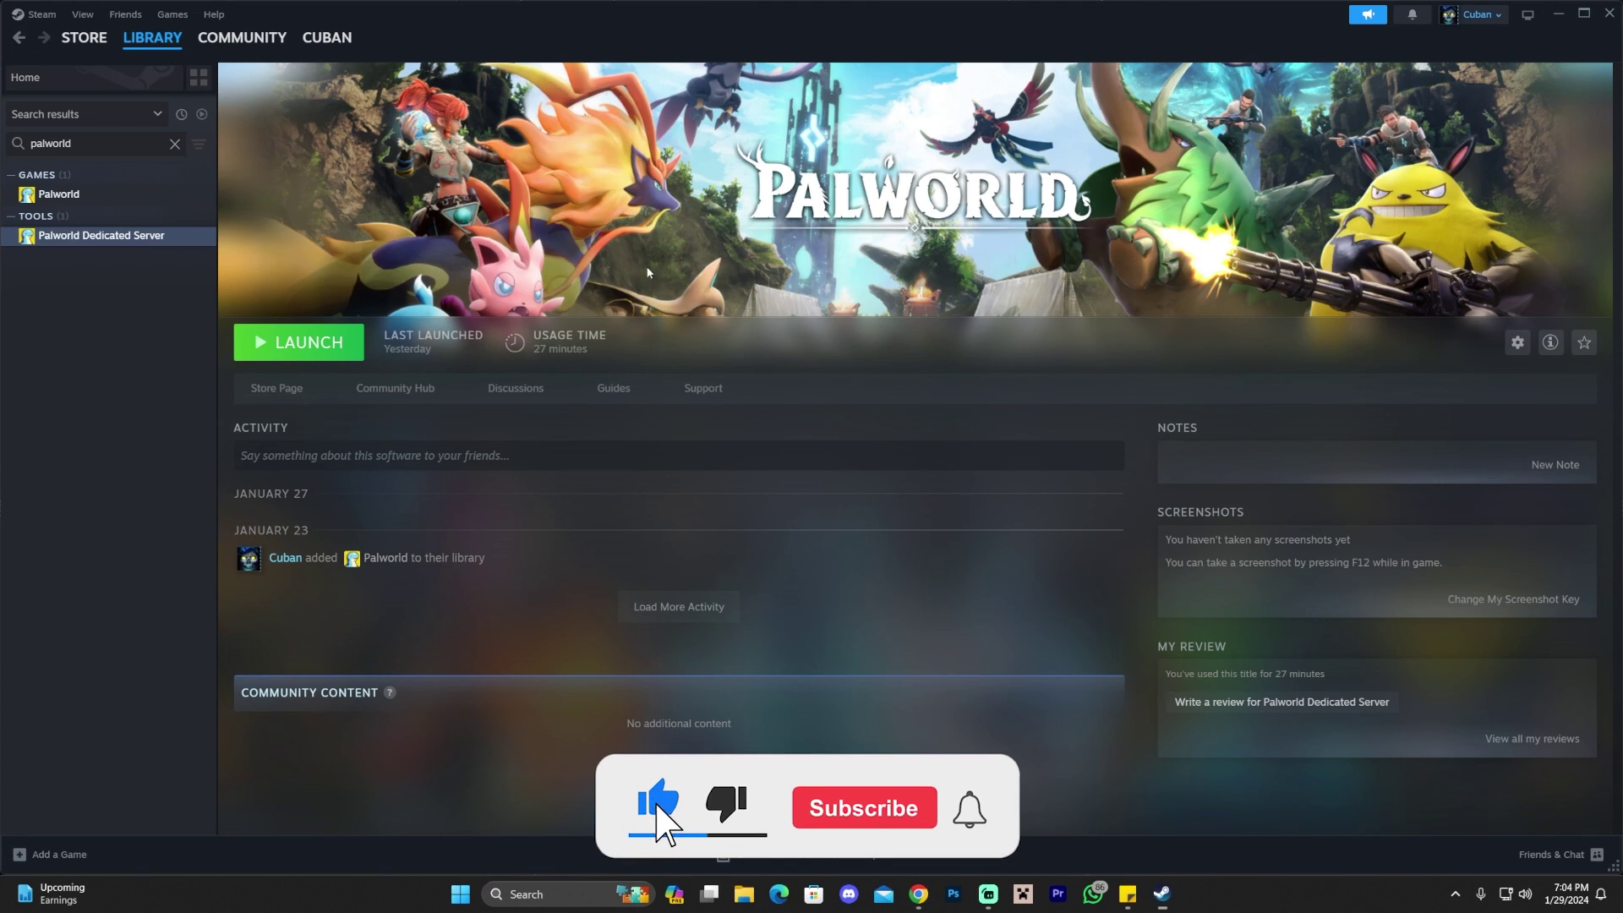
pyautogui.doubleClick(84, 194)
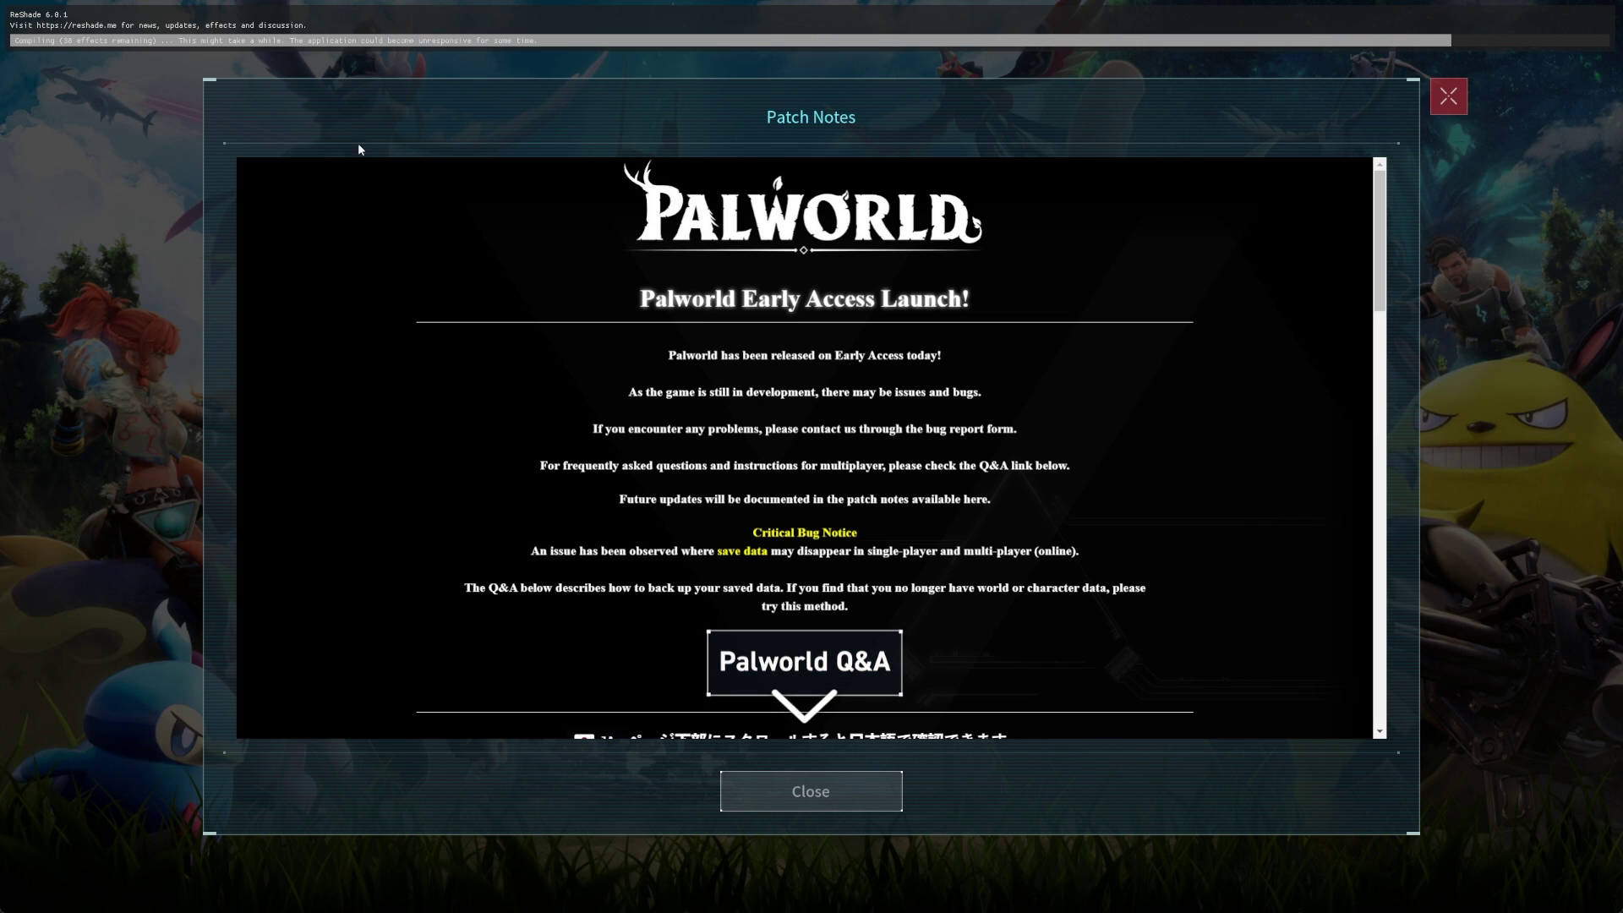
# Dismiss the patch notes, start the game and load the world Play with friends 2024
pyautogui.click(812, 792)
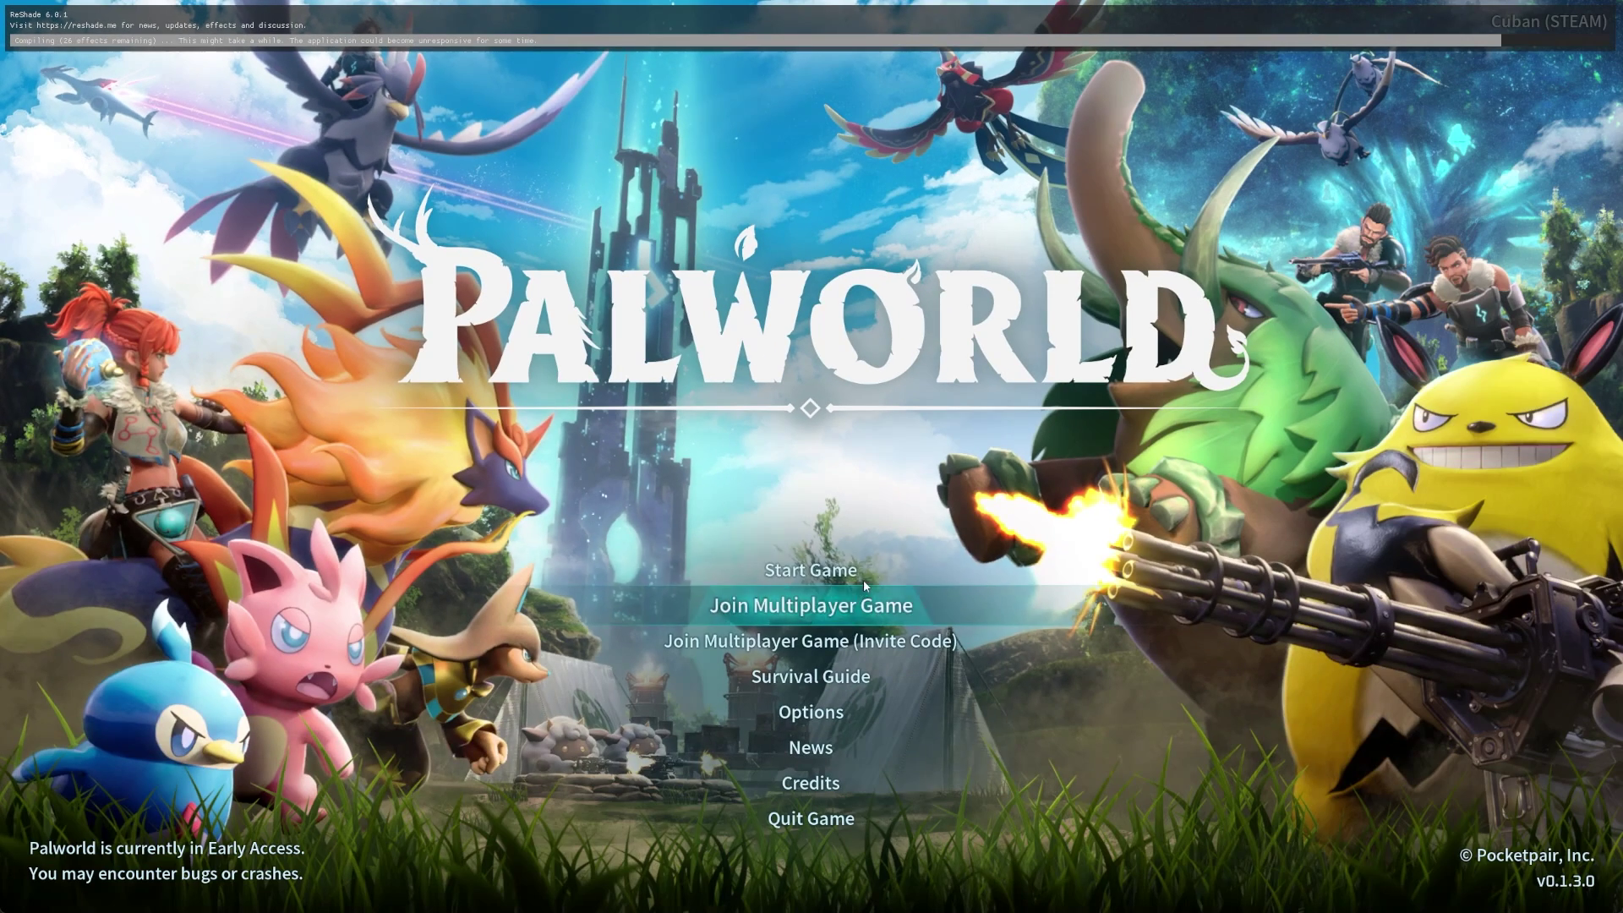
pyautogui.click(829, 575)
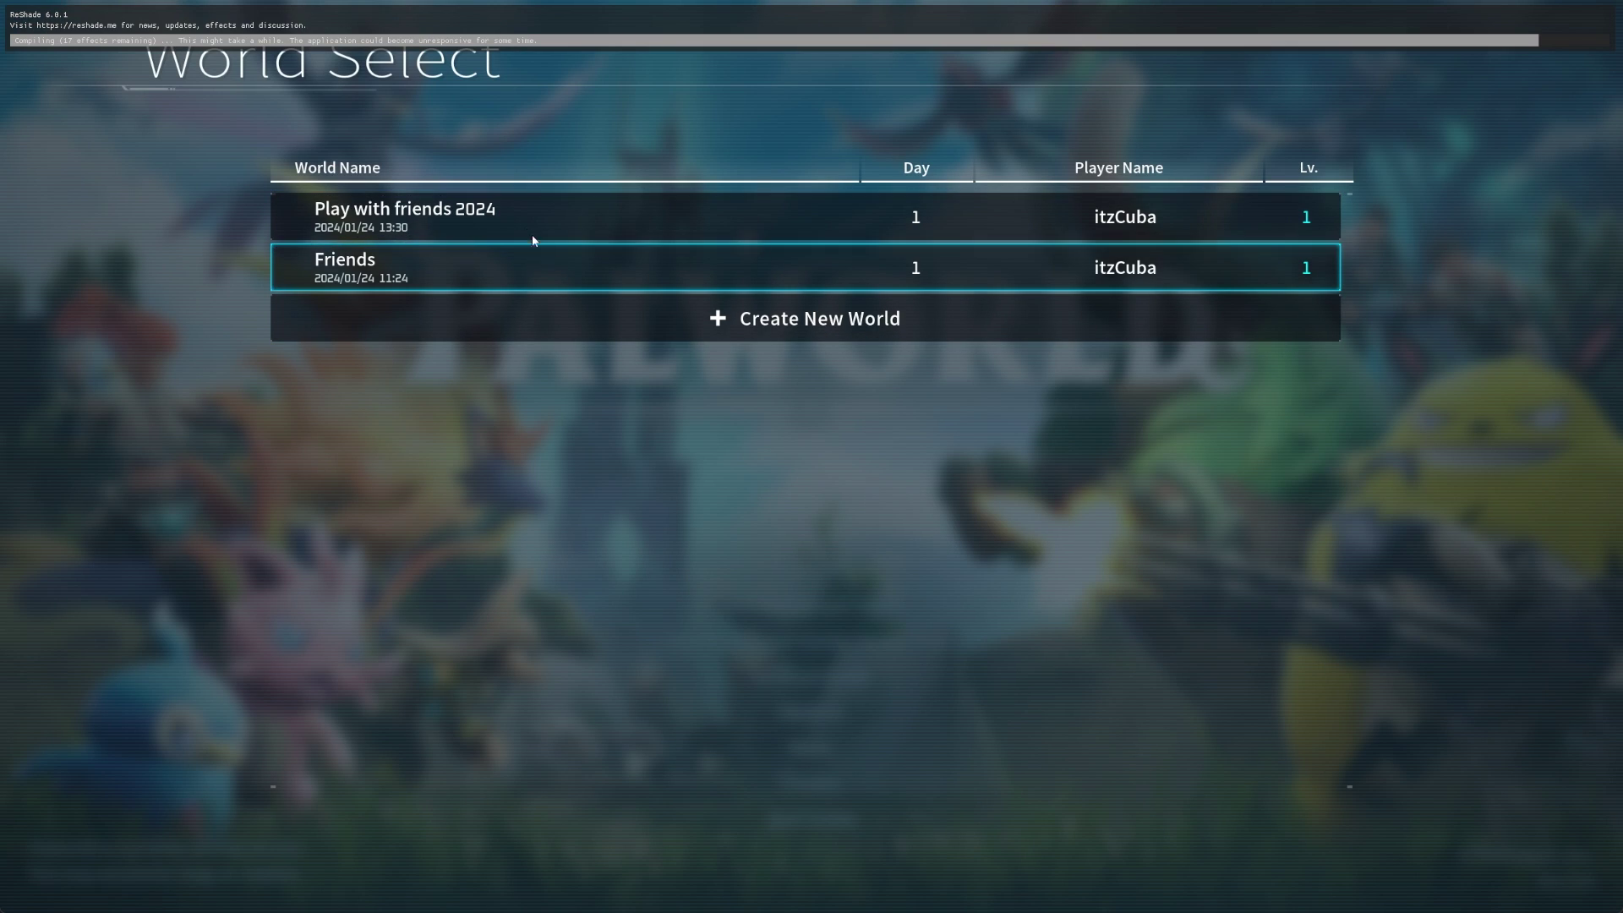
pyautogui.click(630, 231)
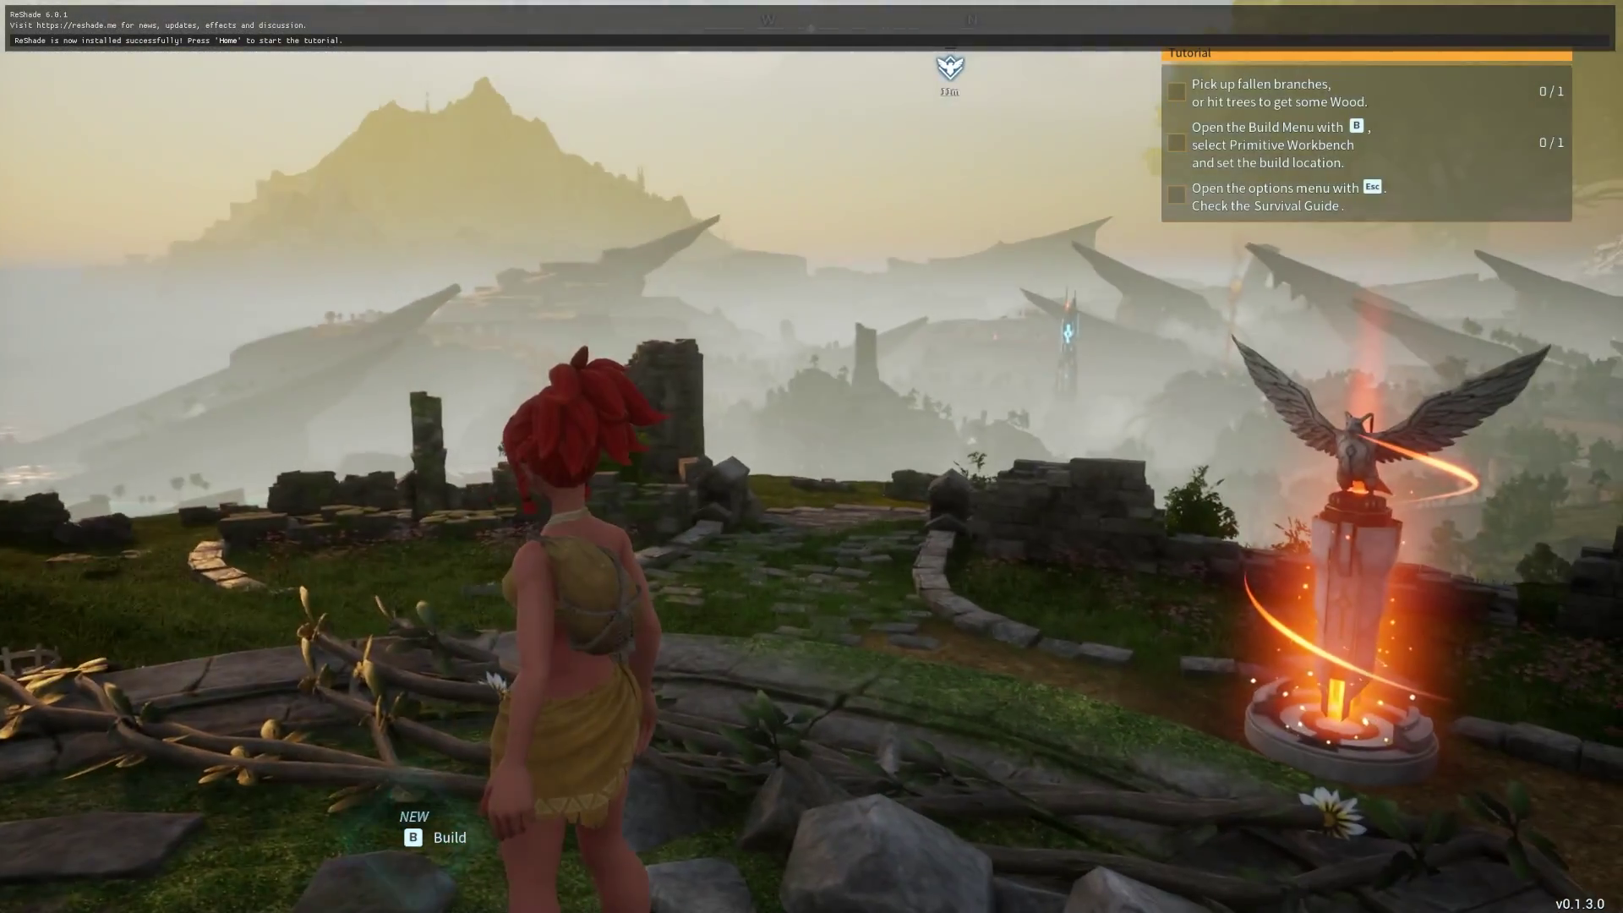
# Open the ReShade overlay in the loaded world and skip its introductory tutorial
pyautogui.press('Home')
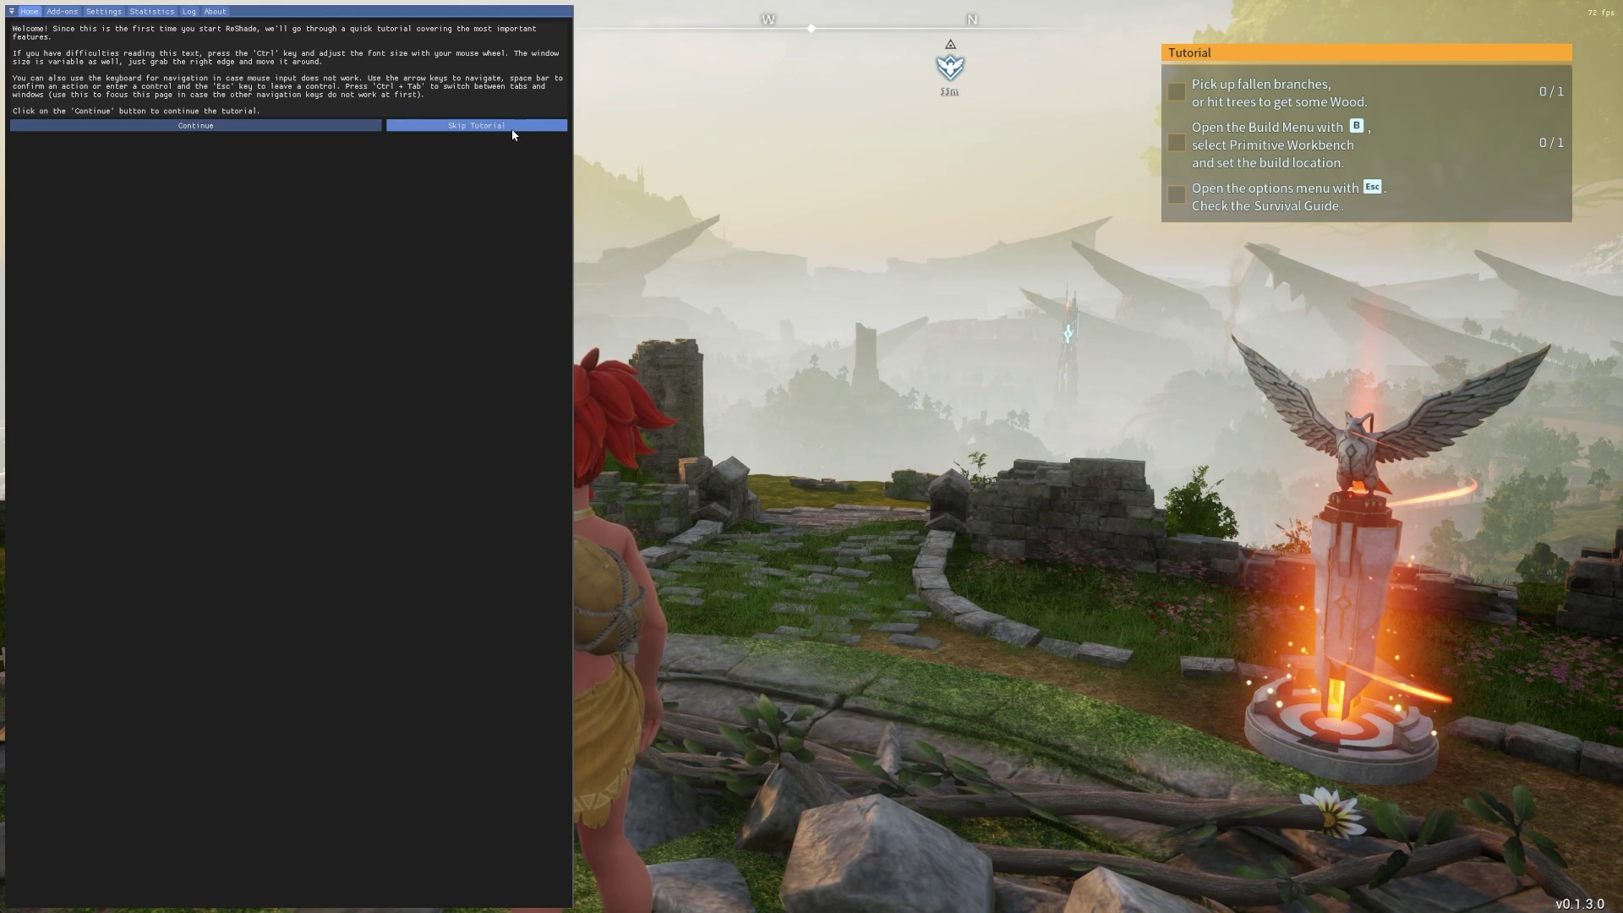
pyautogui.click(435, 127)
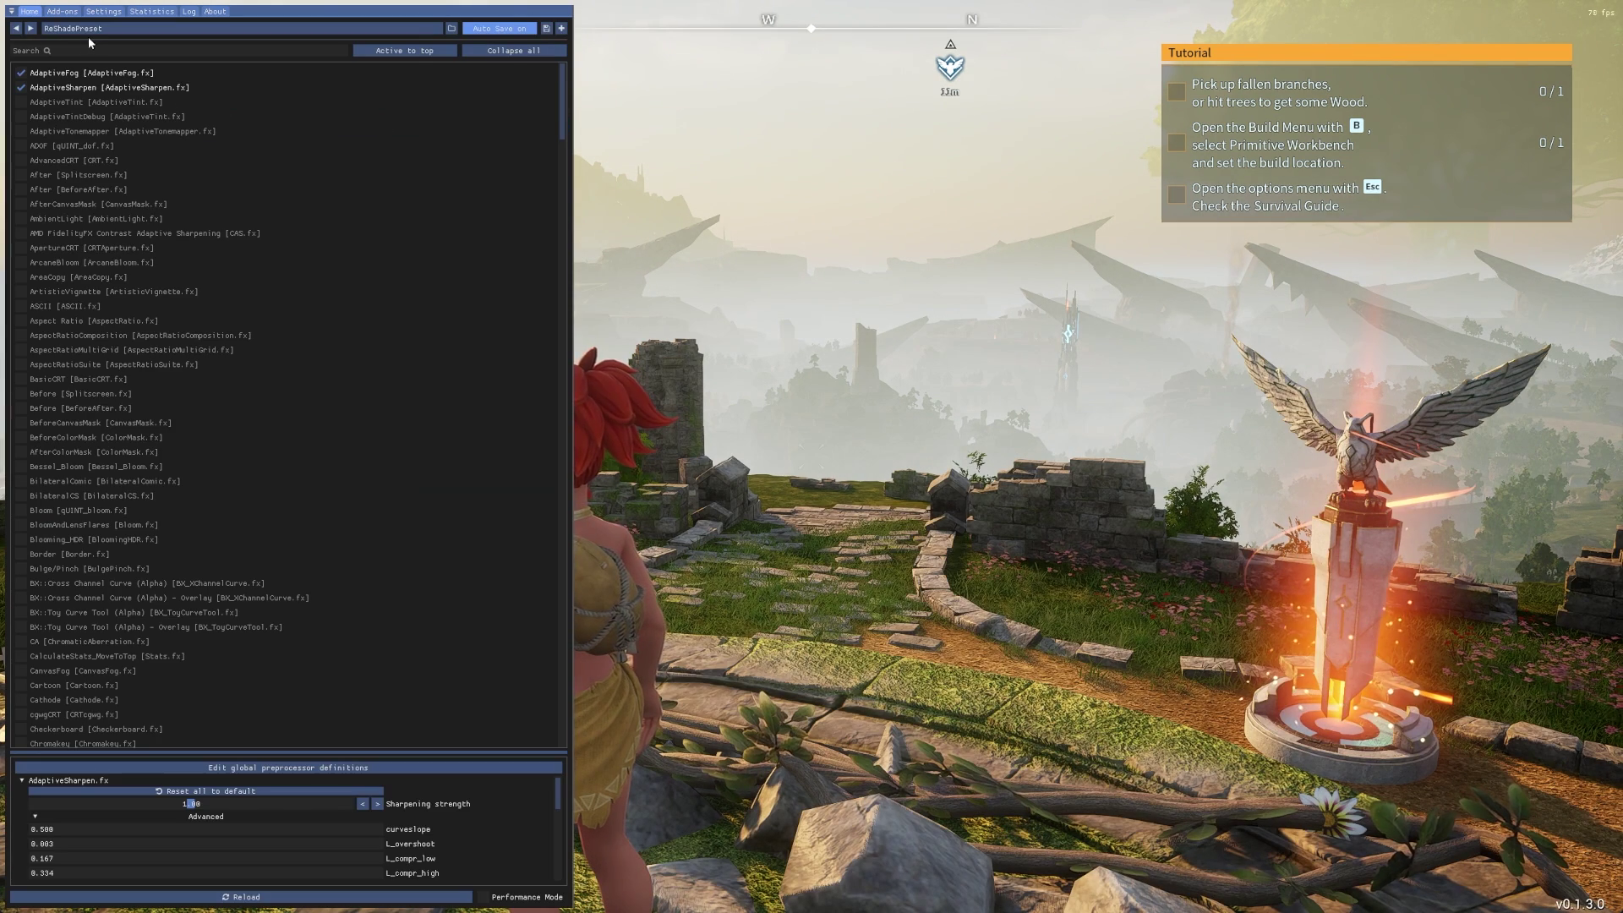
# Try to choose the reshade-shaders folder in the preset file browser
pyautogui.click(96, 30)
pyautogui.click(97, 88)
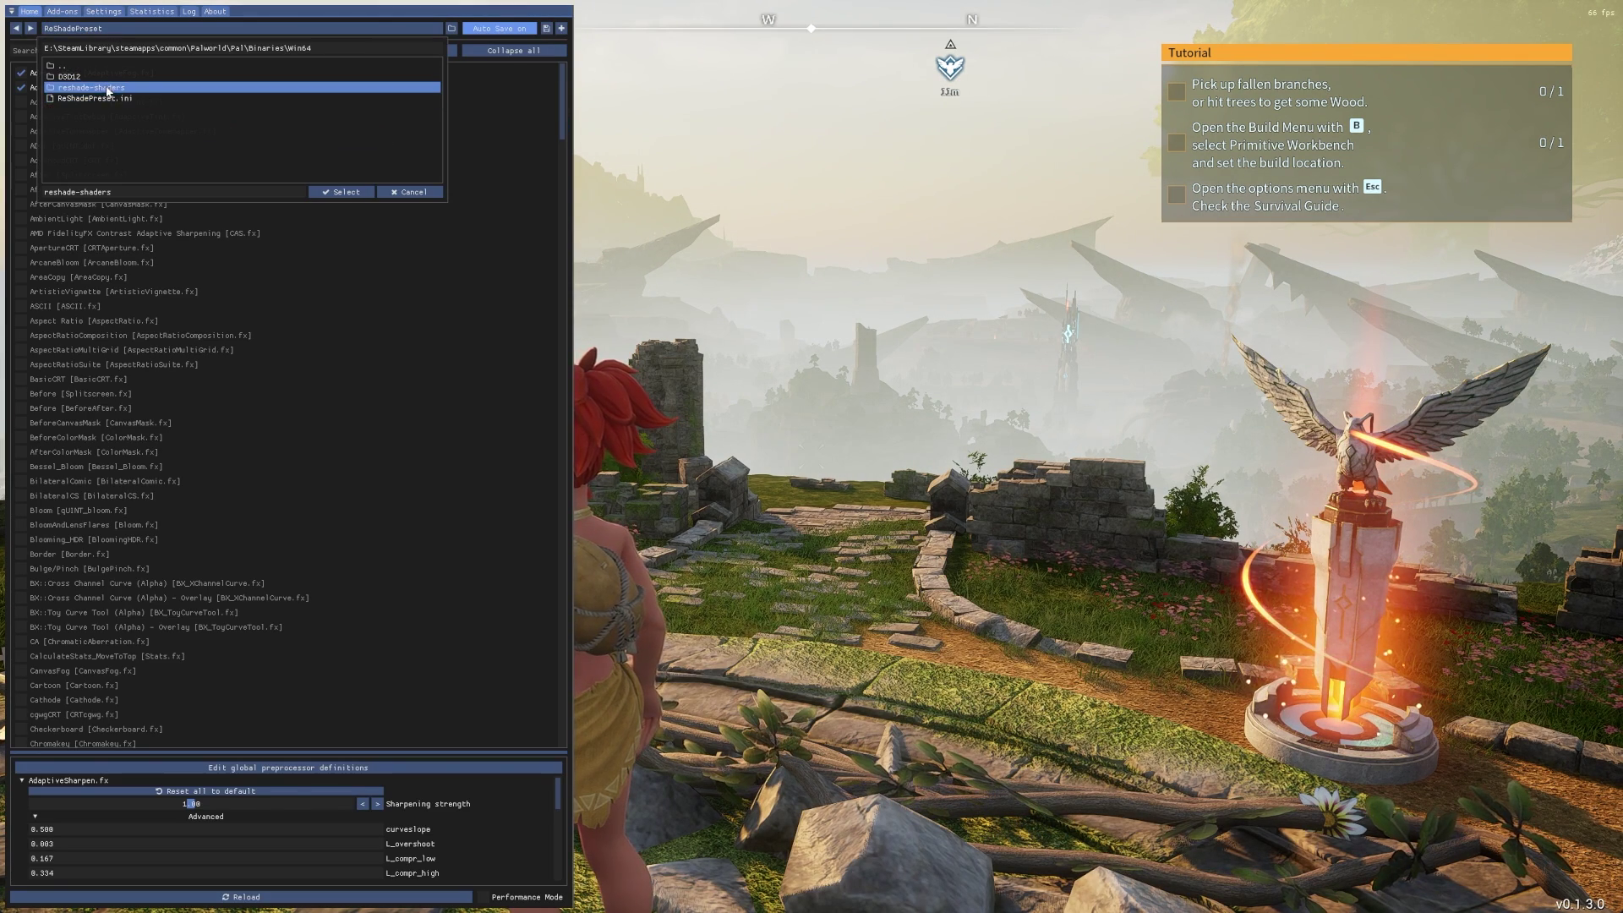
pyautogui.click(355, 195)
# Try the CanvasFog effect on the game scene
pyautogui.scroll(-4, 93, 252)
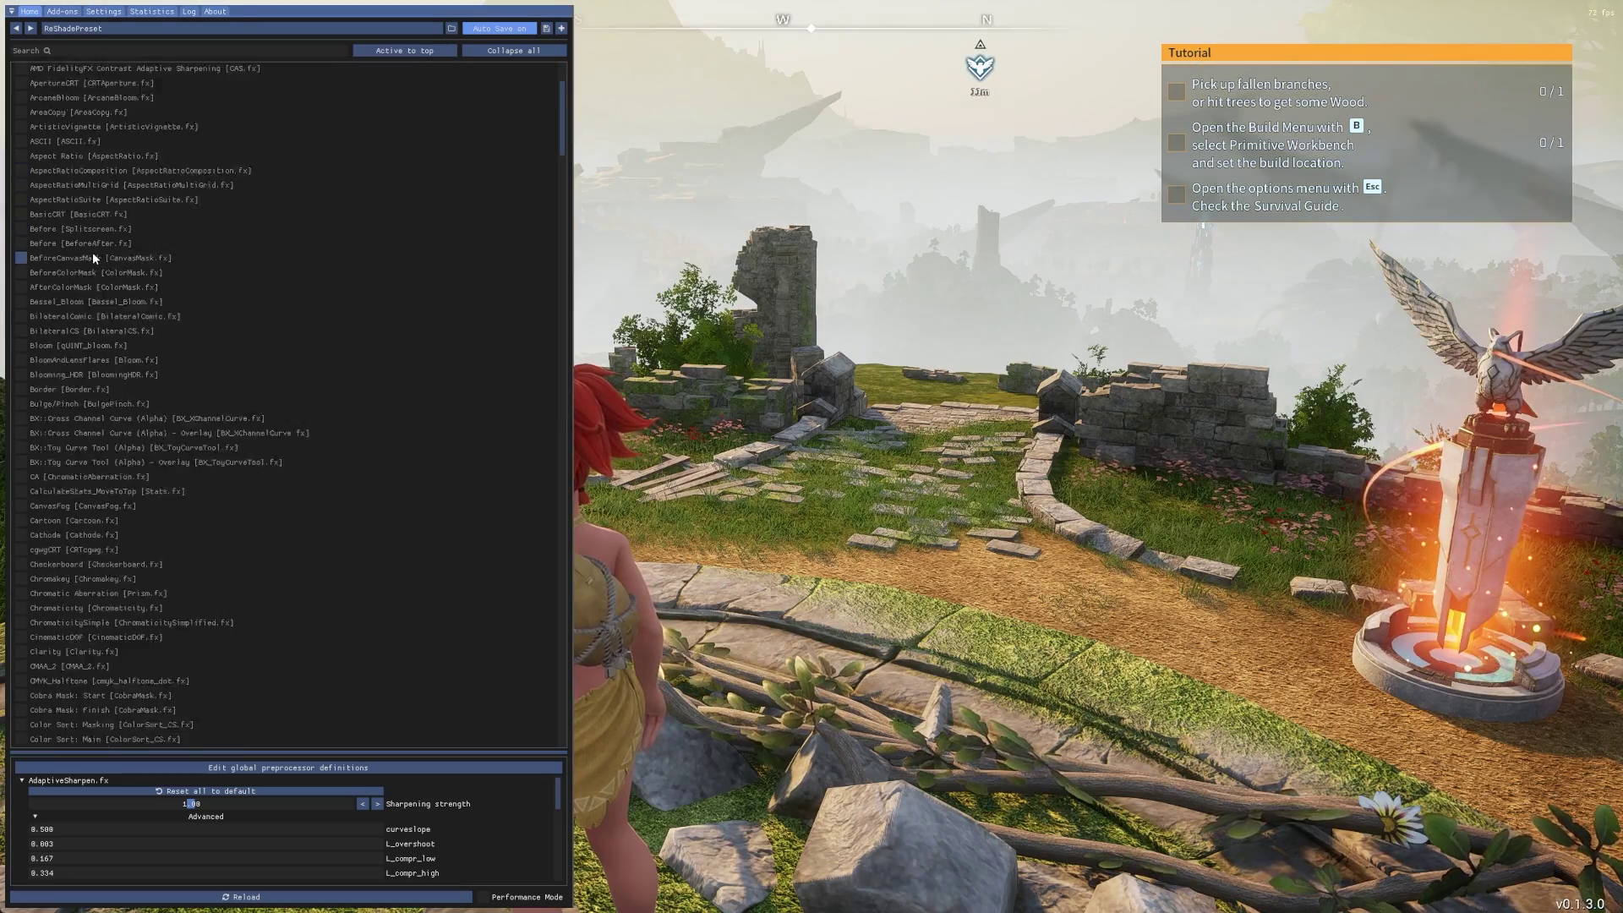
pyautogui.click(20, 382)
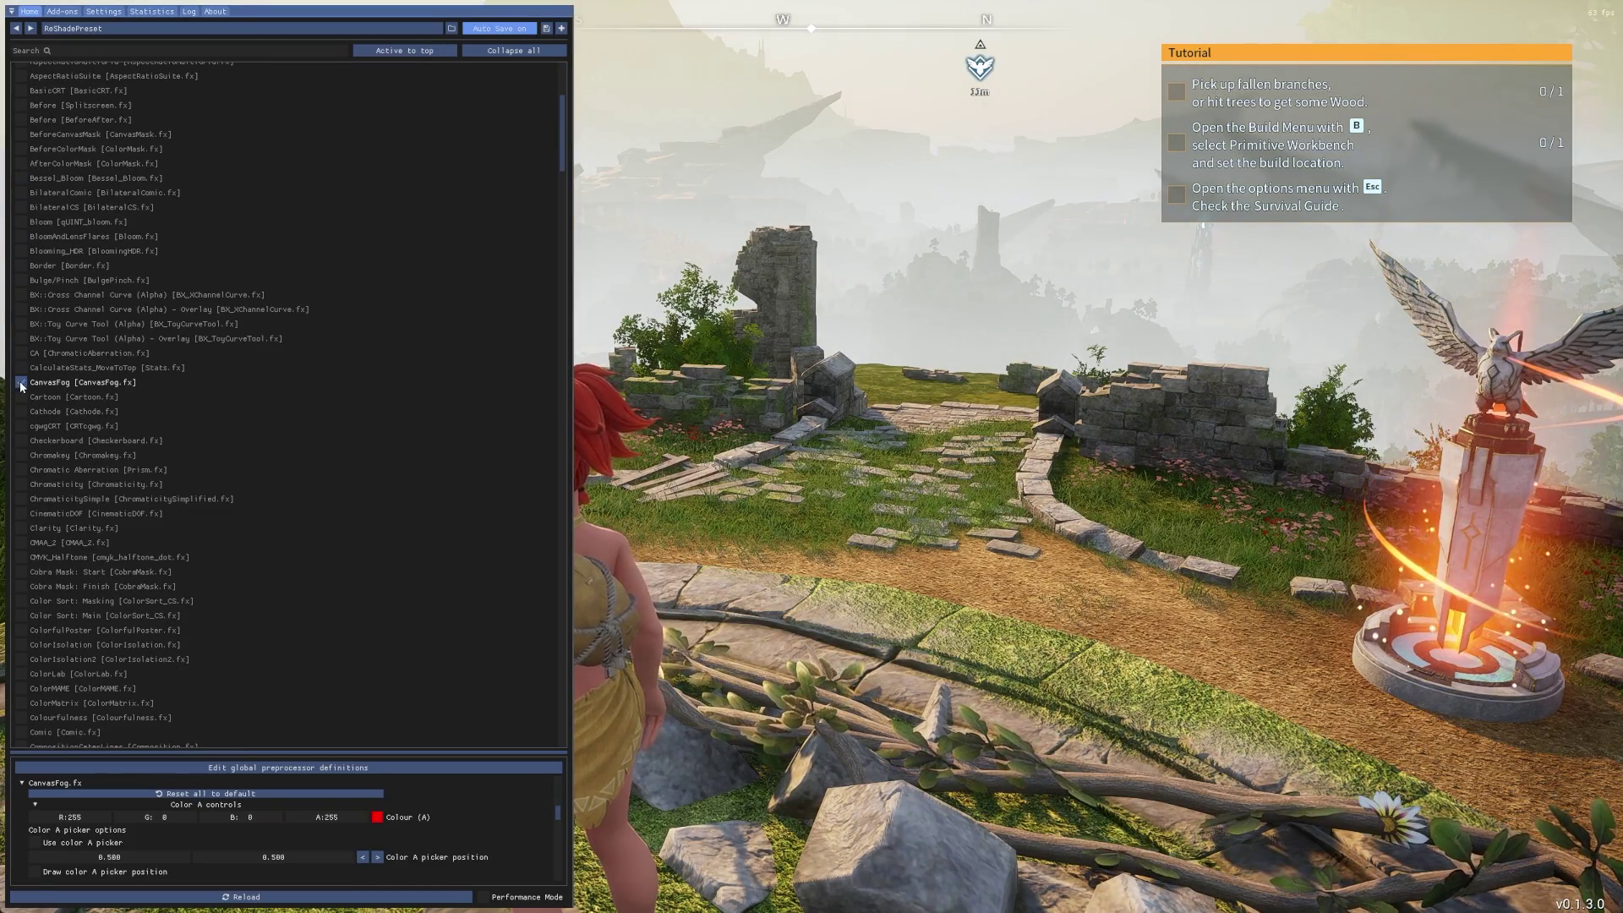
pyautogui.click(20, 382)
# Enable the ADOF, AdaptiveTint and AdaptiveTintDebug effects, leave AdaptiveTonemapper off after trying it, and view the result in the game
pyautogui.scroll(4, 22, 254)
pyautogui.click(20, 131)
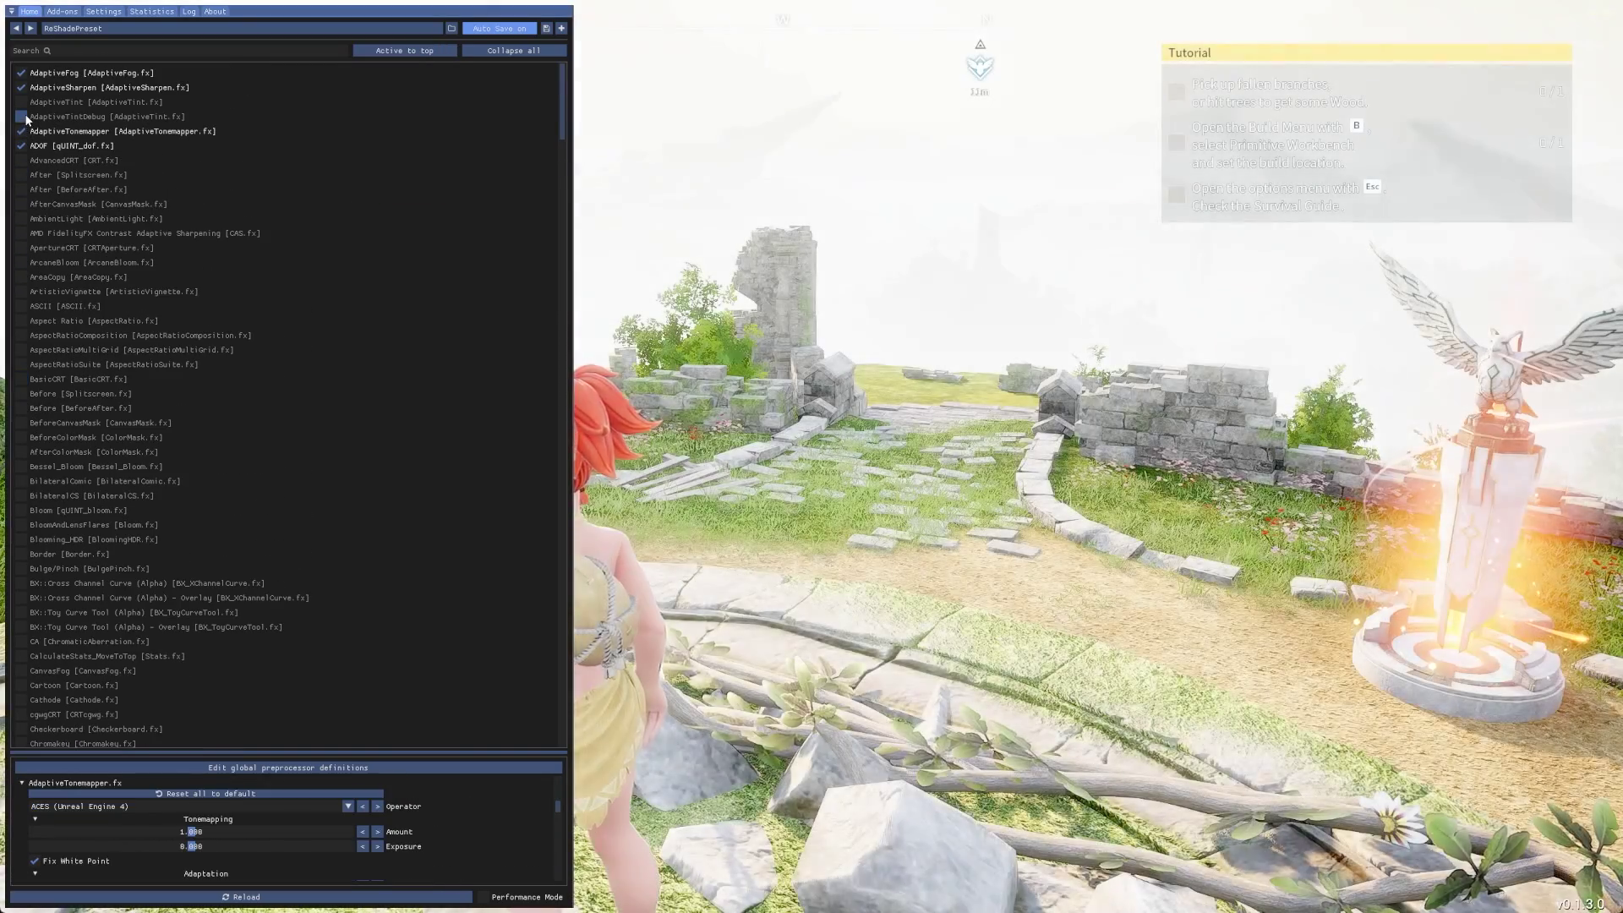
pyautogui.click(21, 116)
pyautogui.click(21, 102)
pyautogui.click(61, 133)
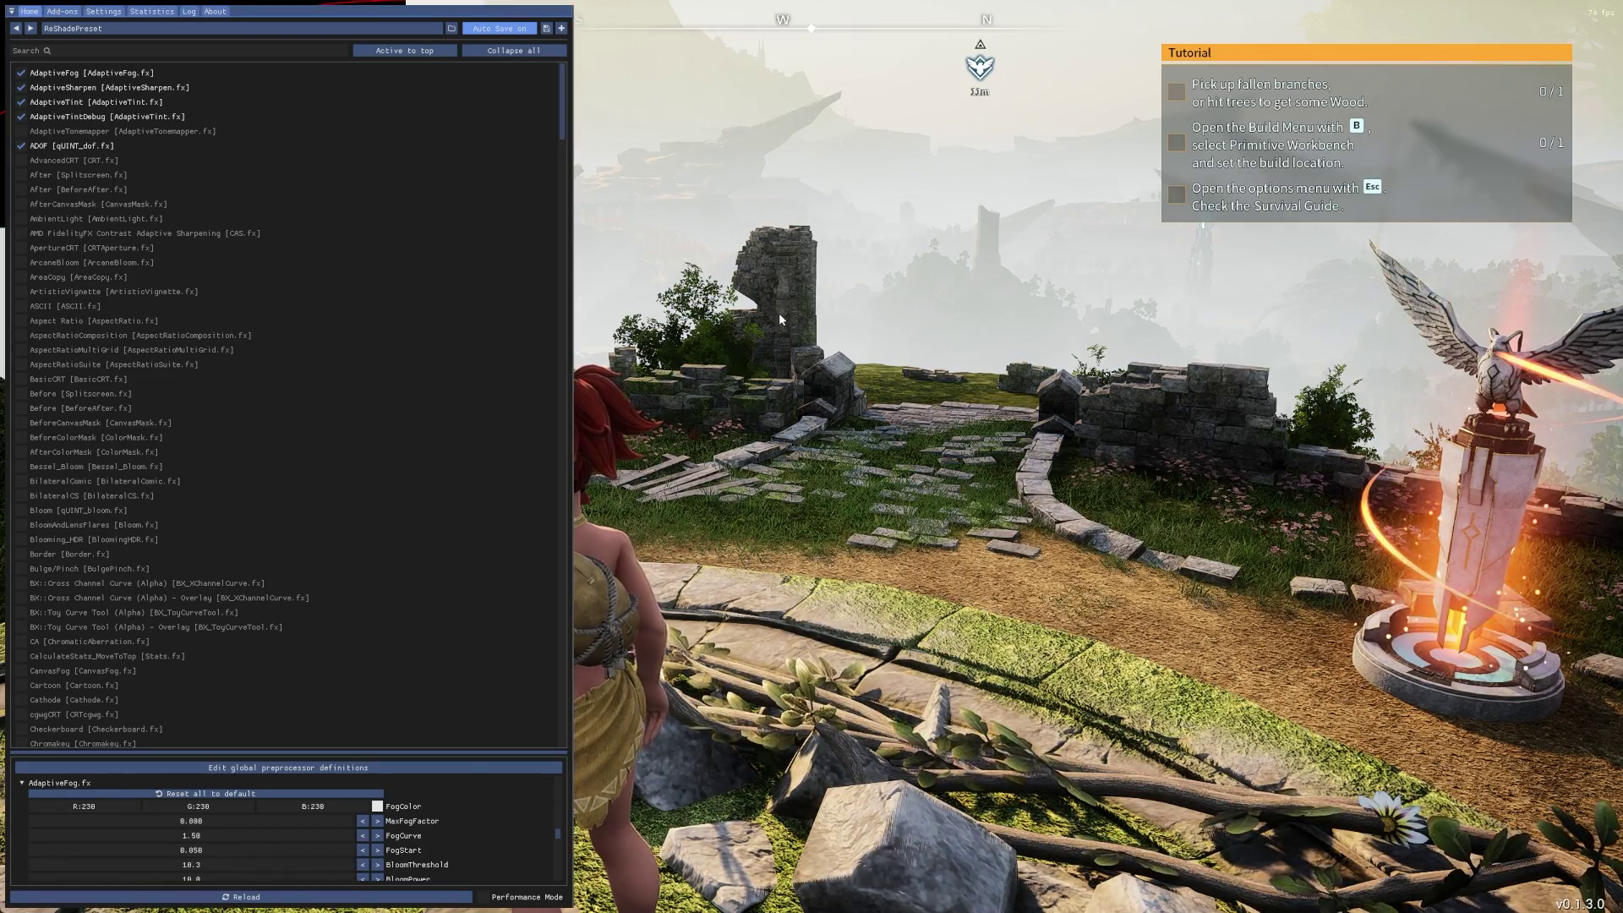
pyautogui.press('Home')
pyautogui.press('w')
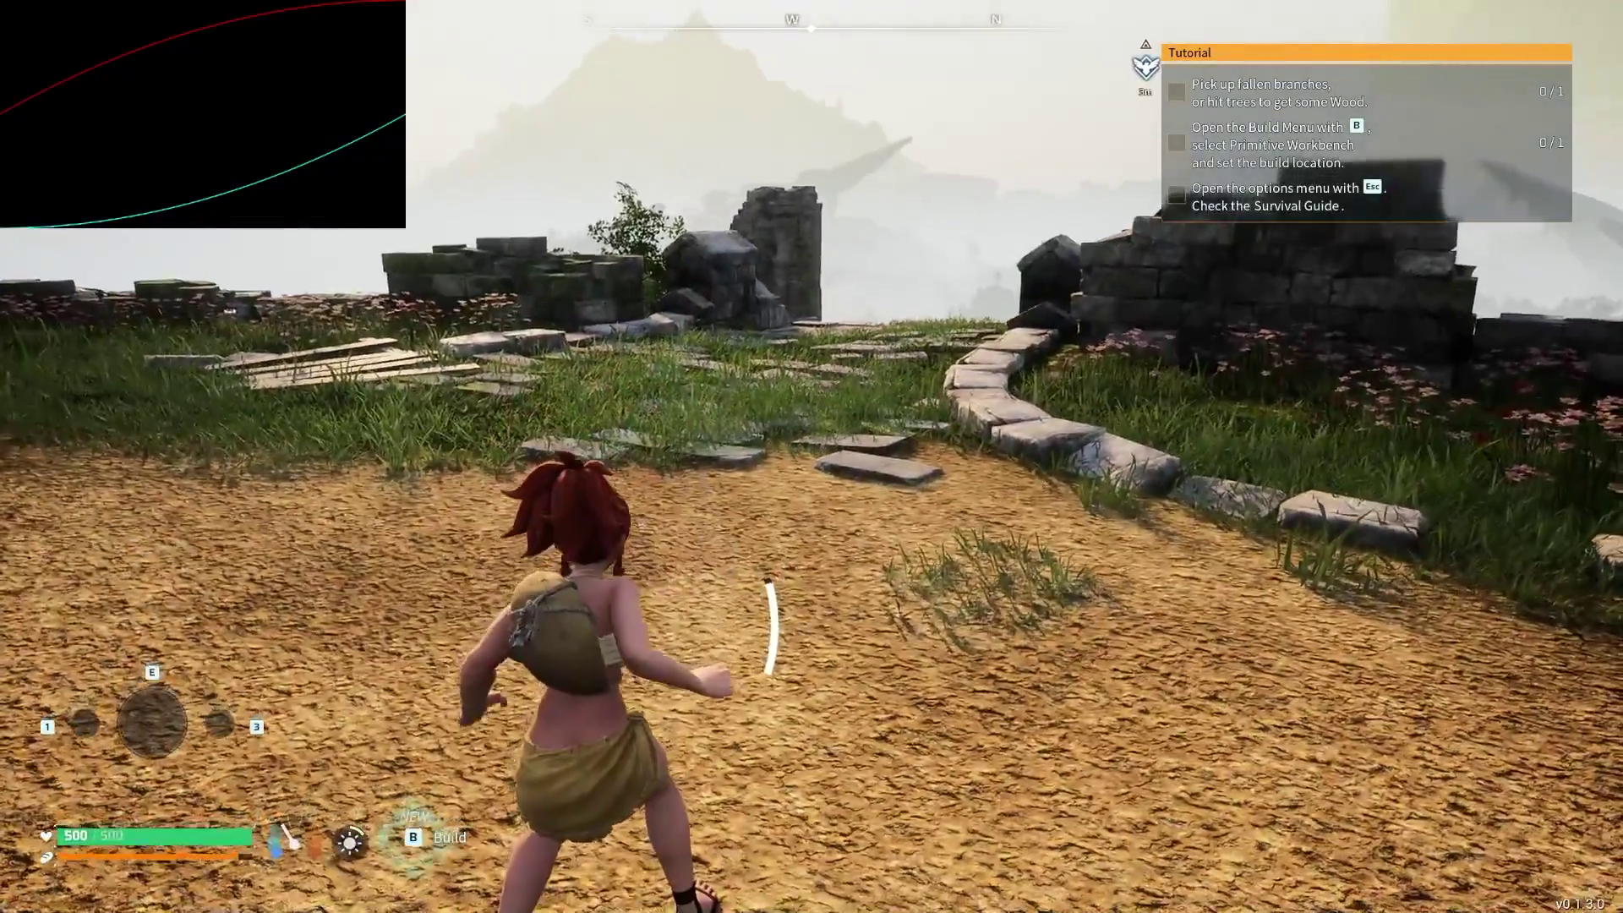
# Try the scene without AdaptiveFog, disable AdaptiveTintDebug and enable AmbientLight, and return to the game
pyautogui.press('Home')
pyautogui.click(21, 72)
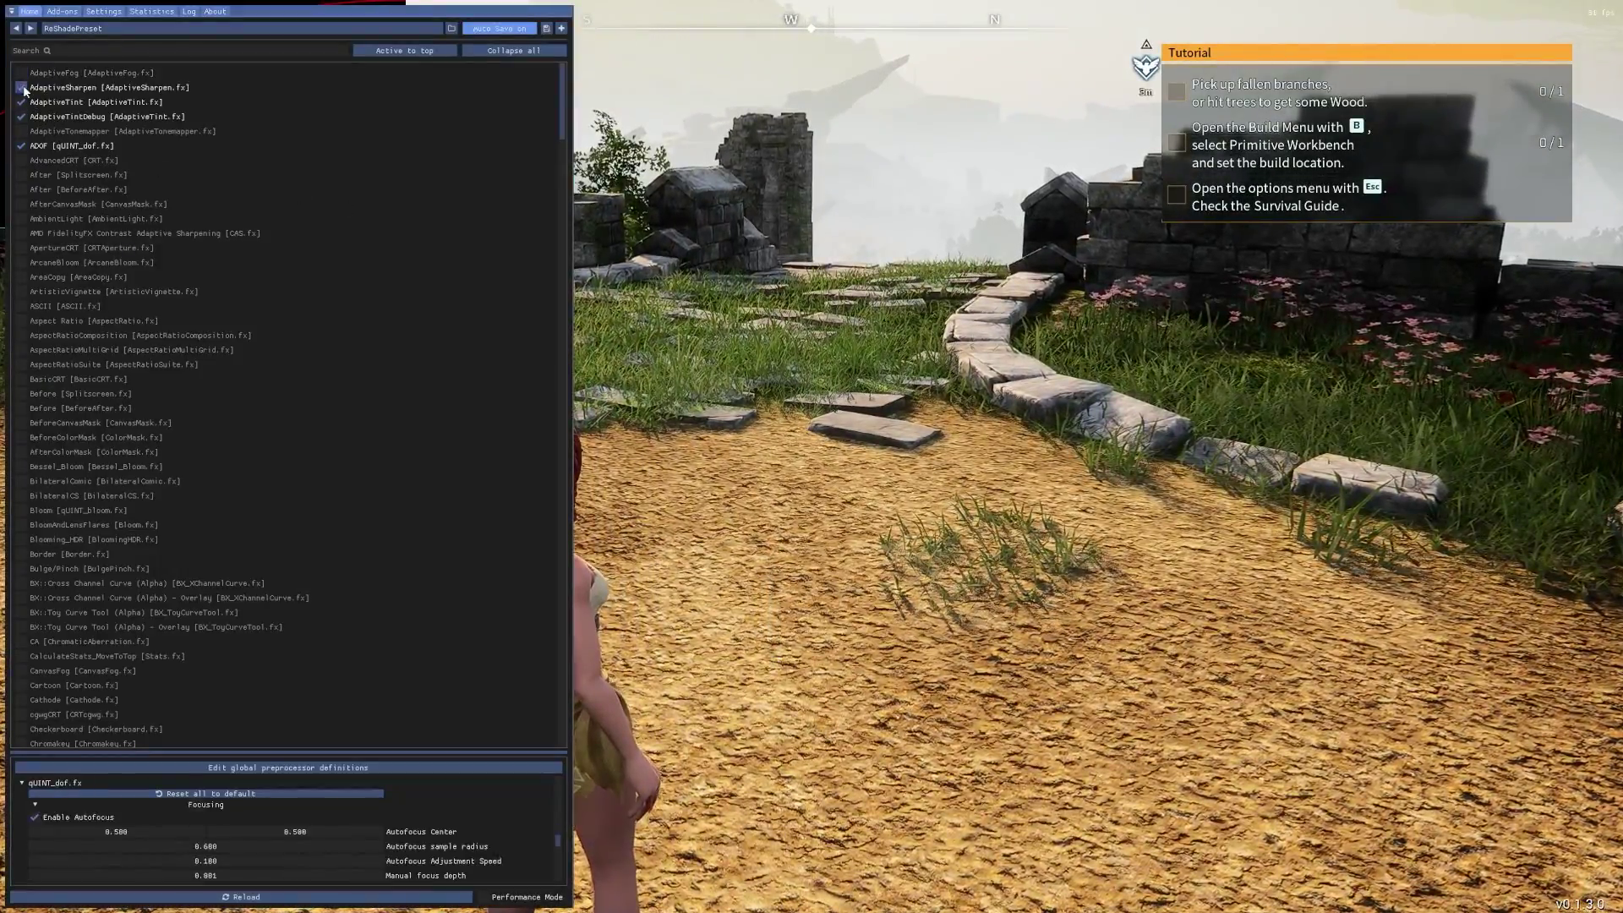
pyautogui.press('Home')
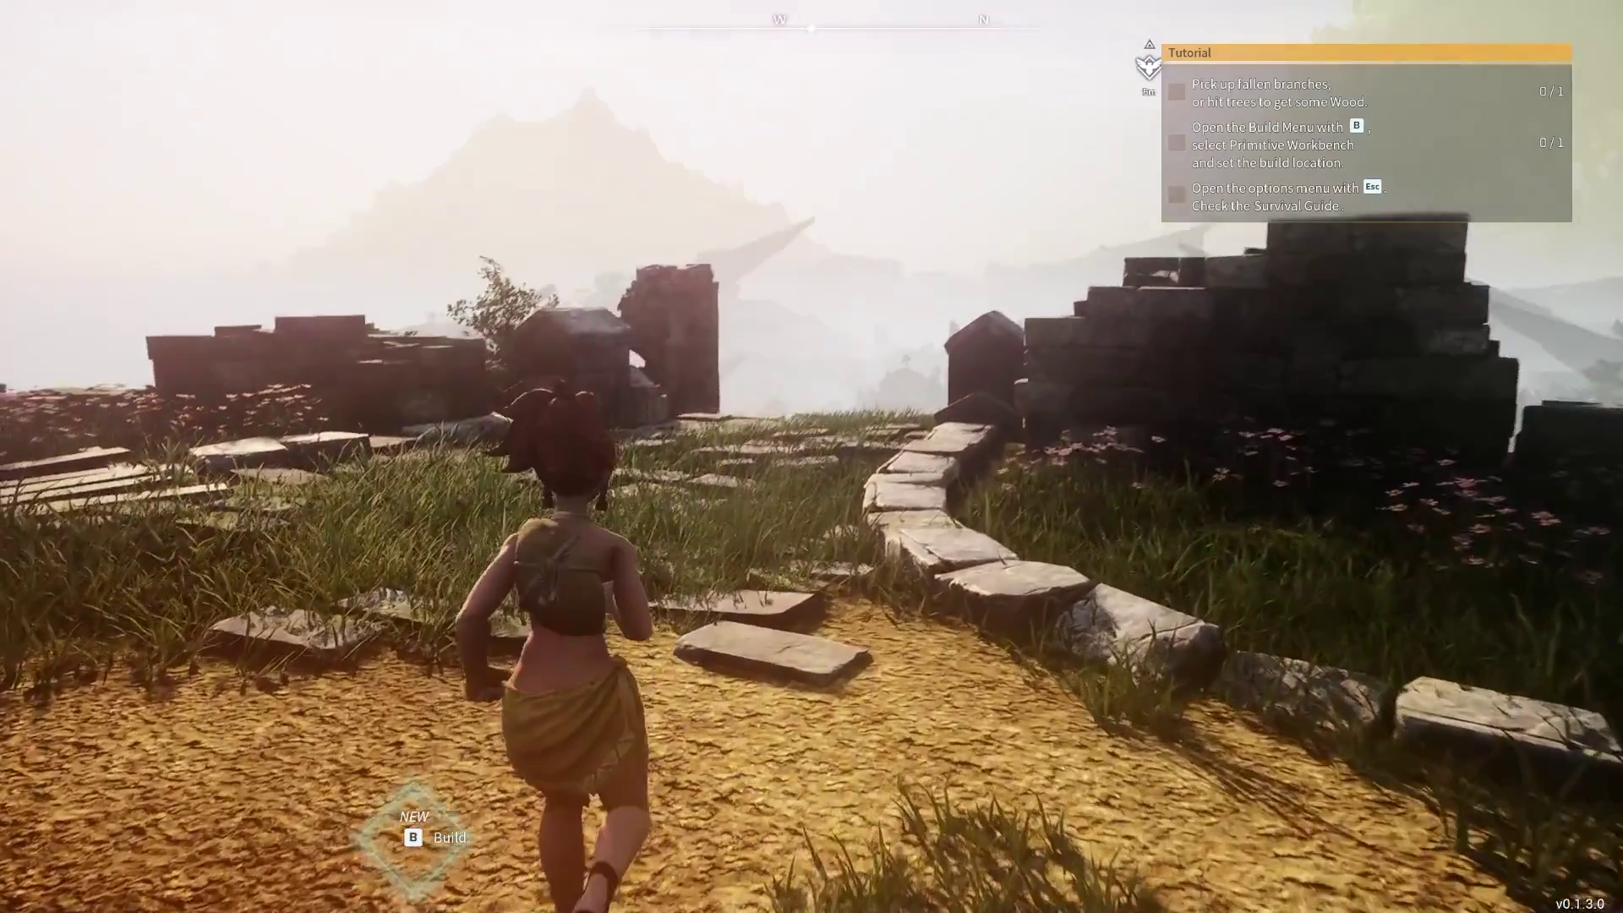
# Disable the ADOF and AdaptiveTint effects in ReShade and return to the game
pyautogui.press('Home')
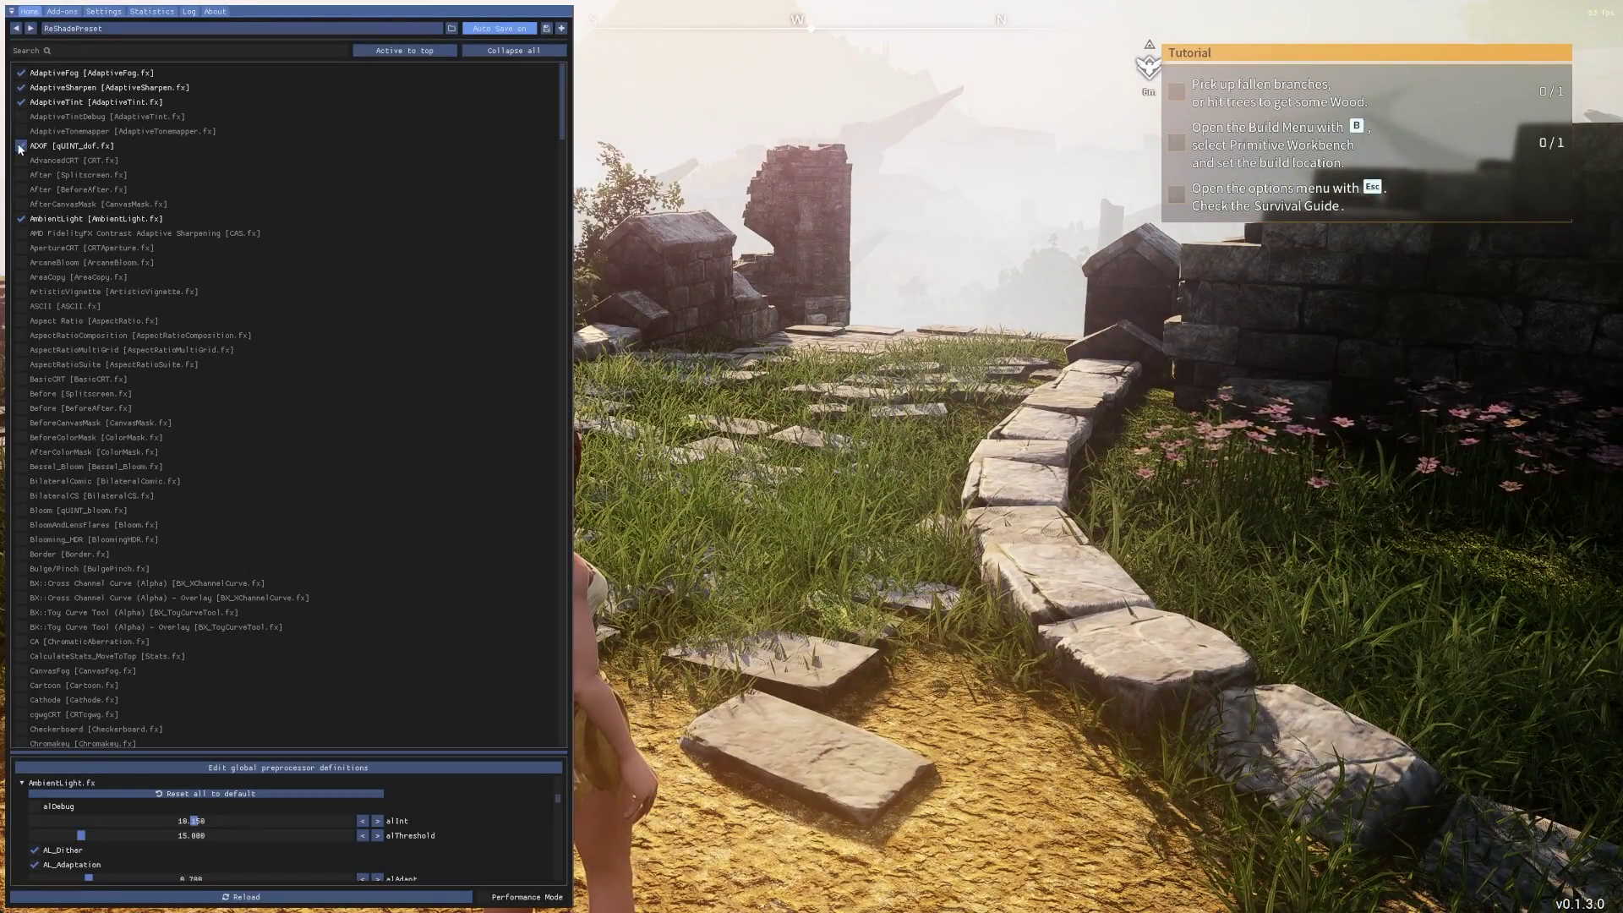
pyautogui.click(21, 146)
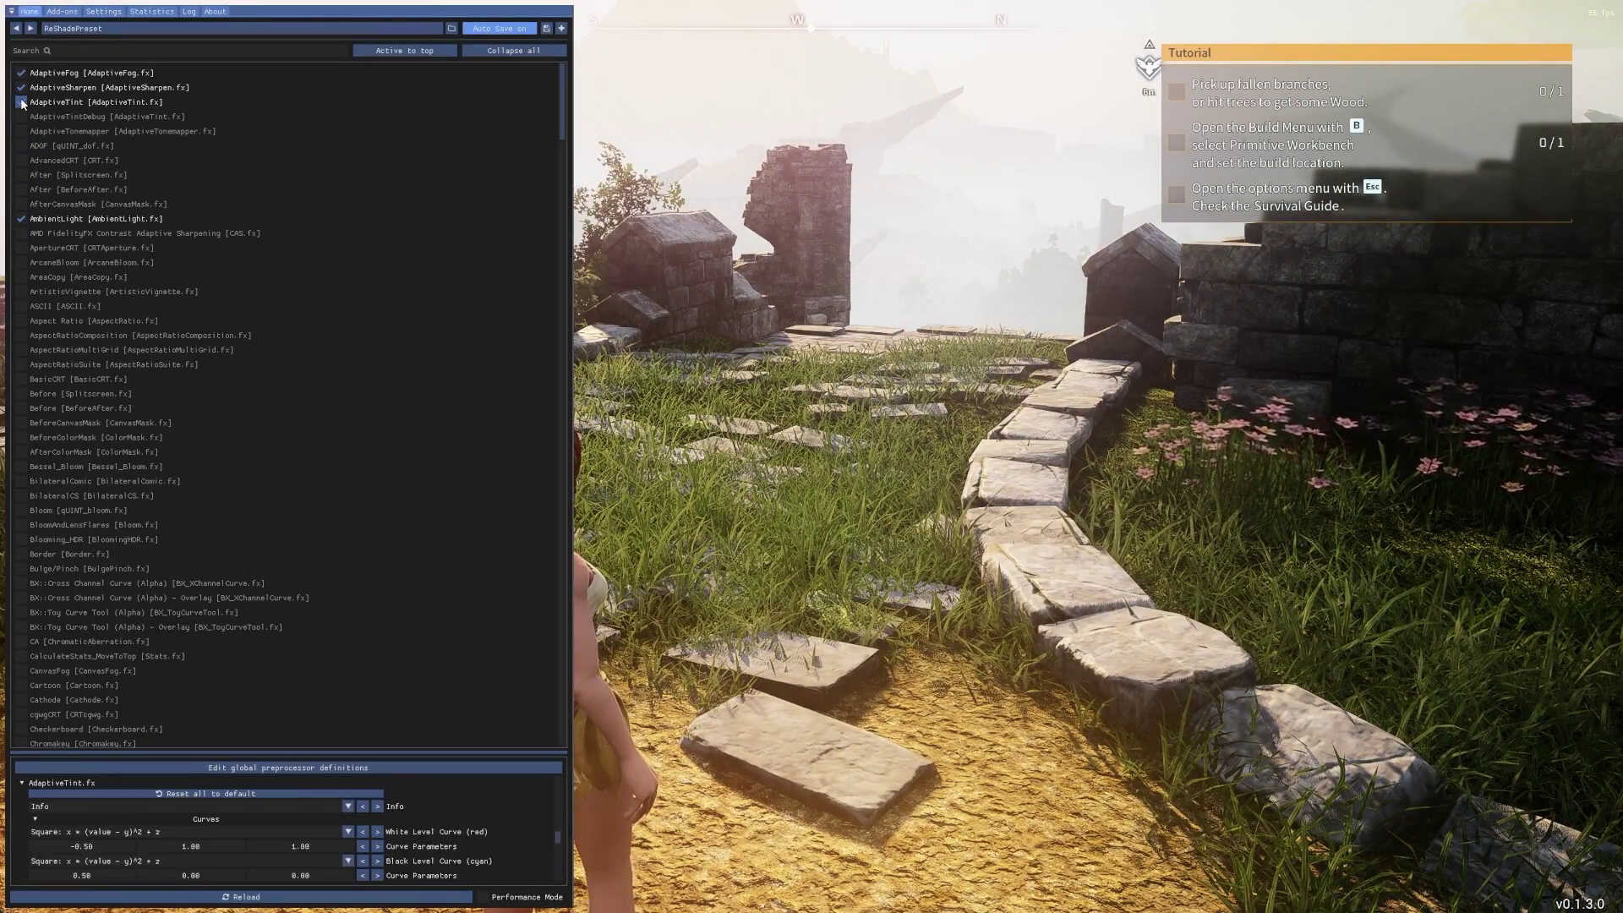
pyautogui.click(21, 102)
pyautogui.press('Home')
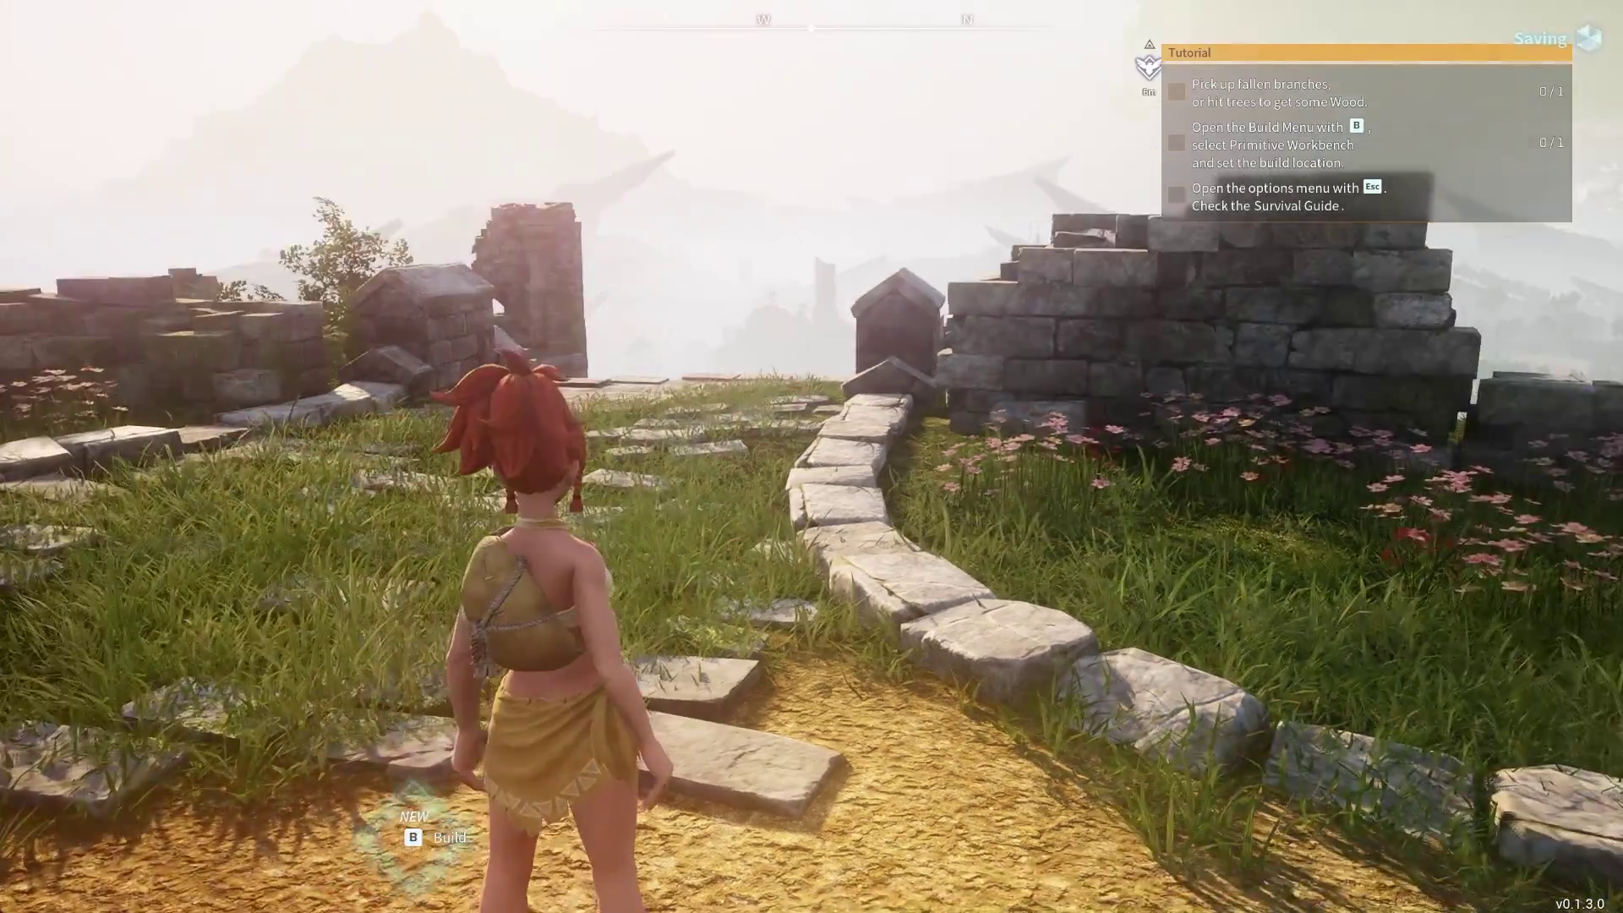
# Move the character around the ruins to examine the landscape with the chosen ReShade effects
pyautogui.press('w')
pyautogui.press('space')
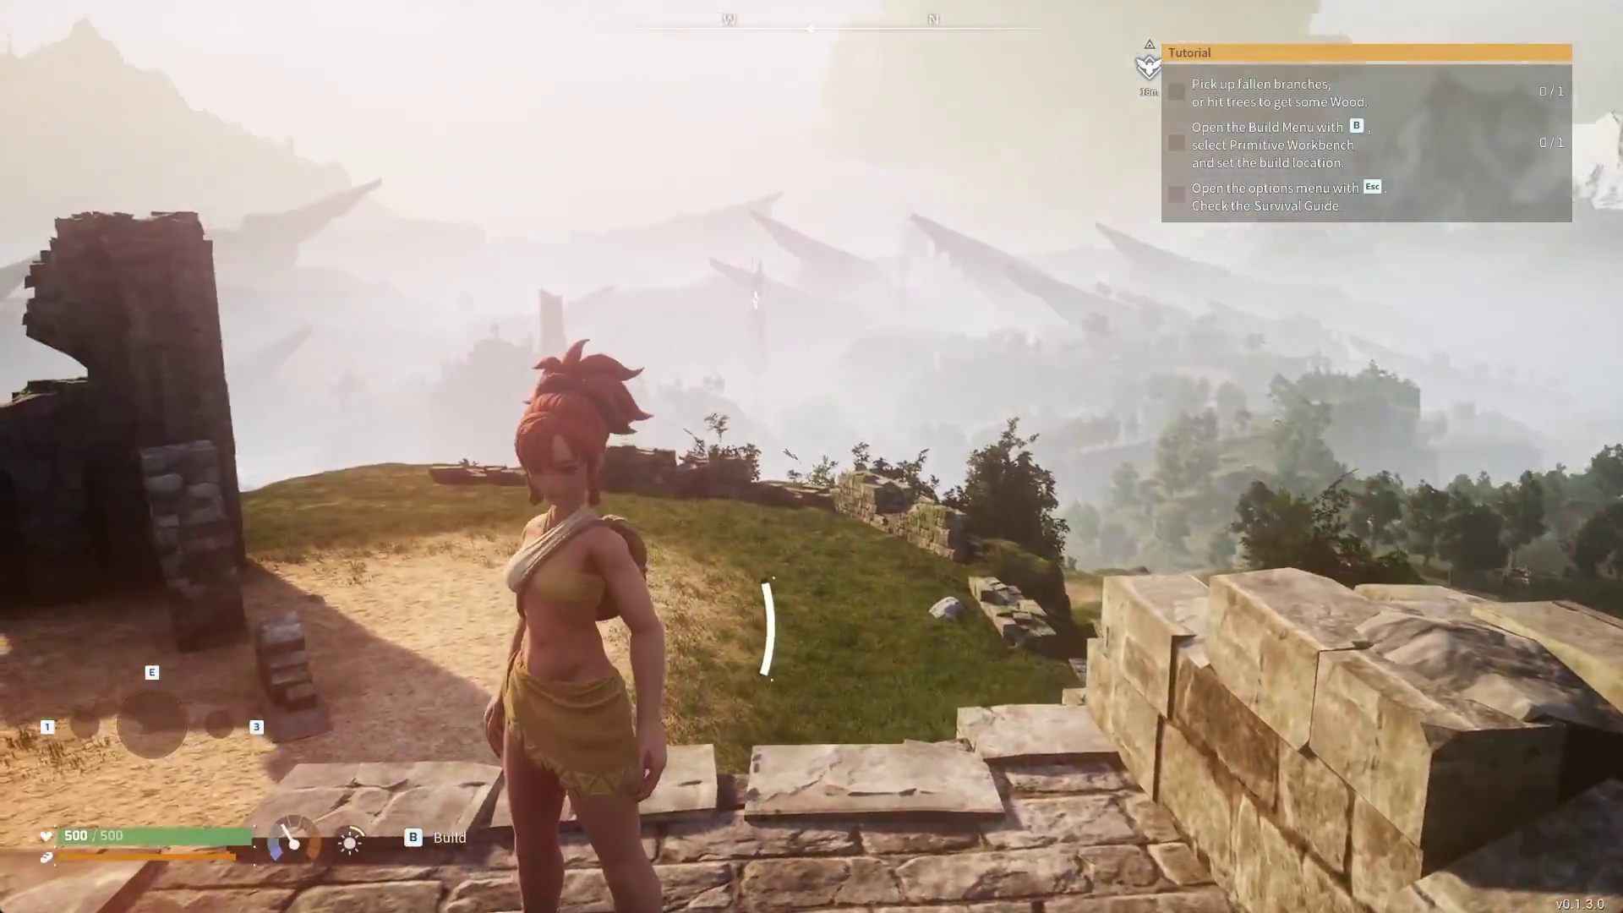
pyautogui.press('w')
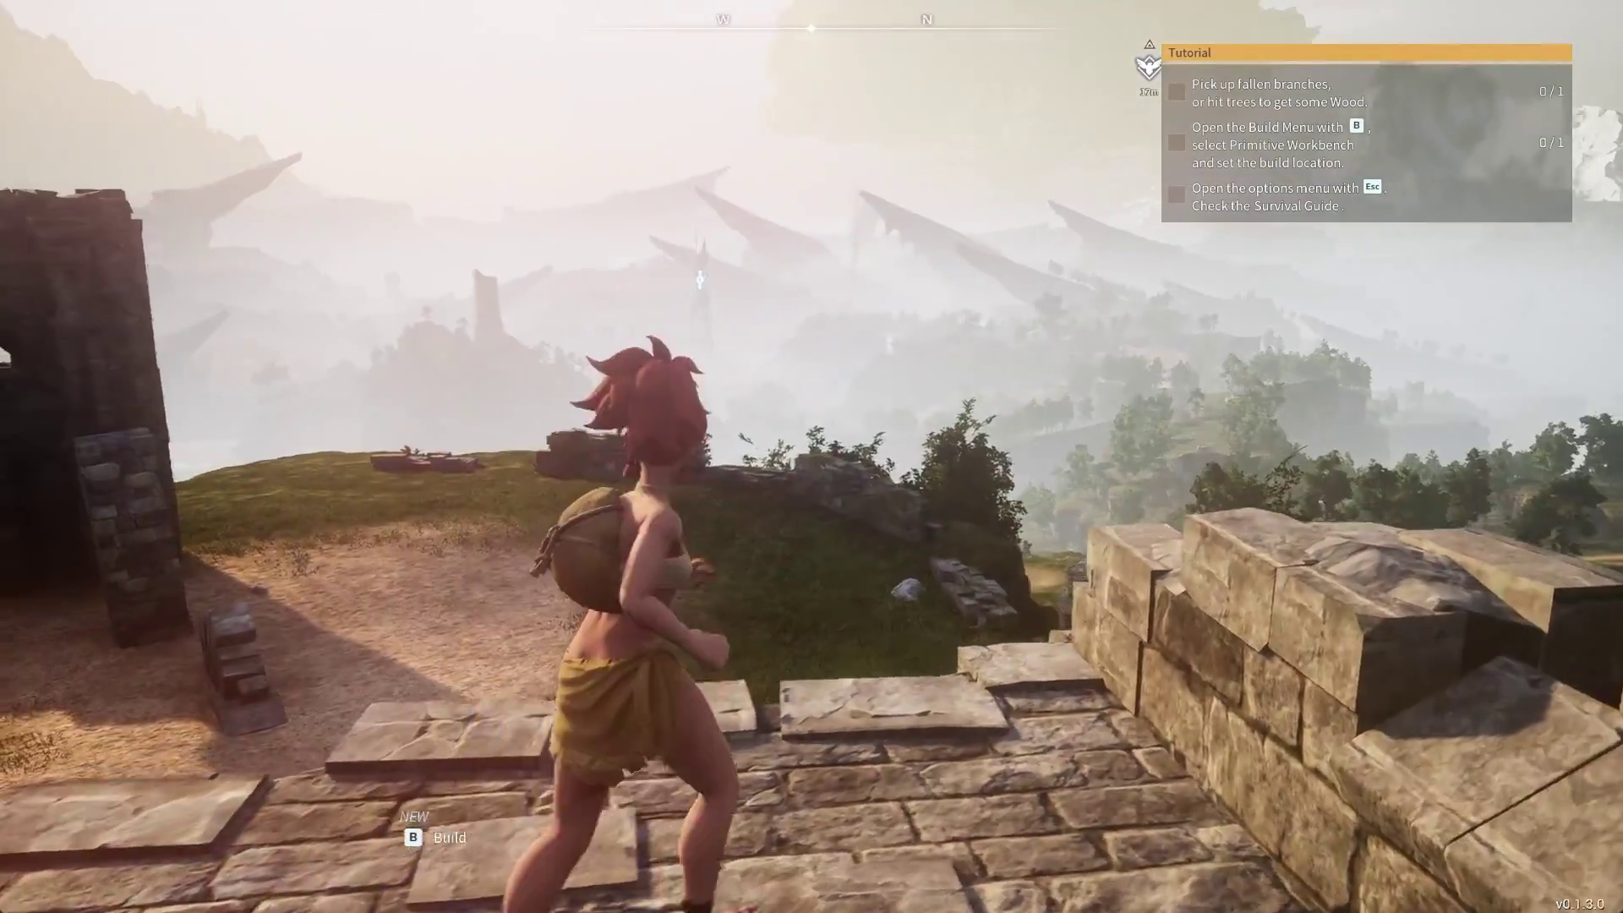
pyautogui.press('s')
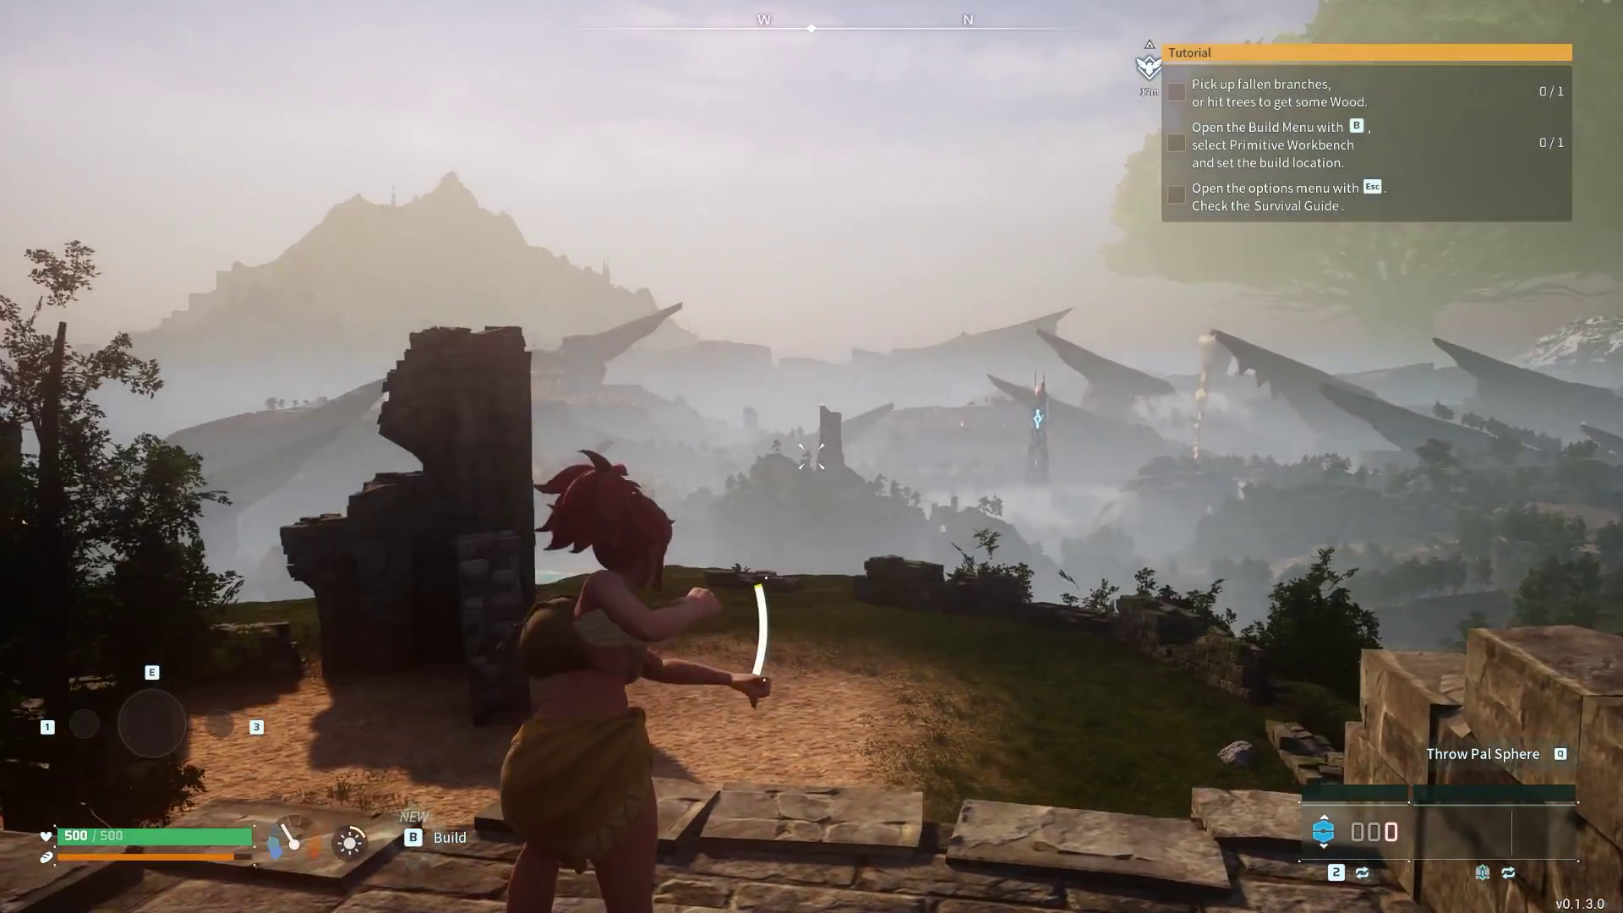
pyautogui.press('a')
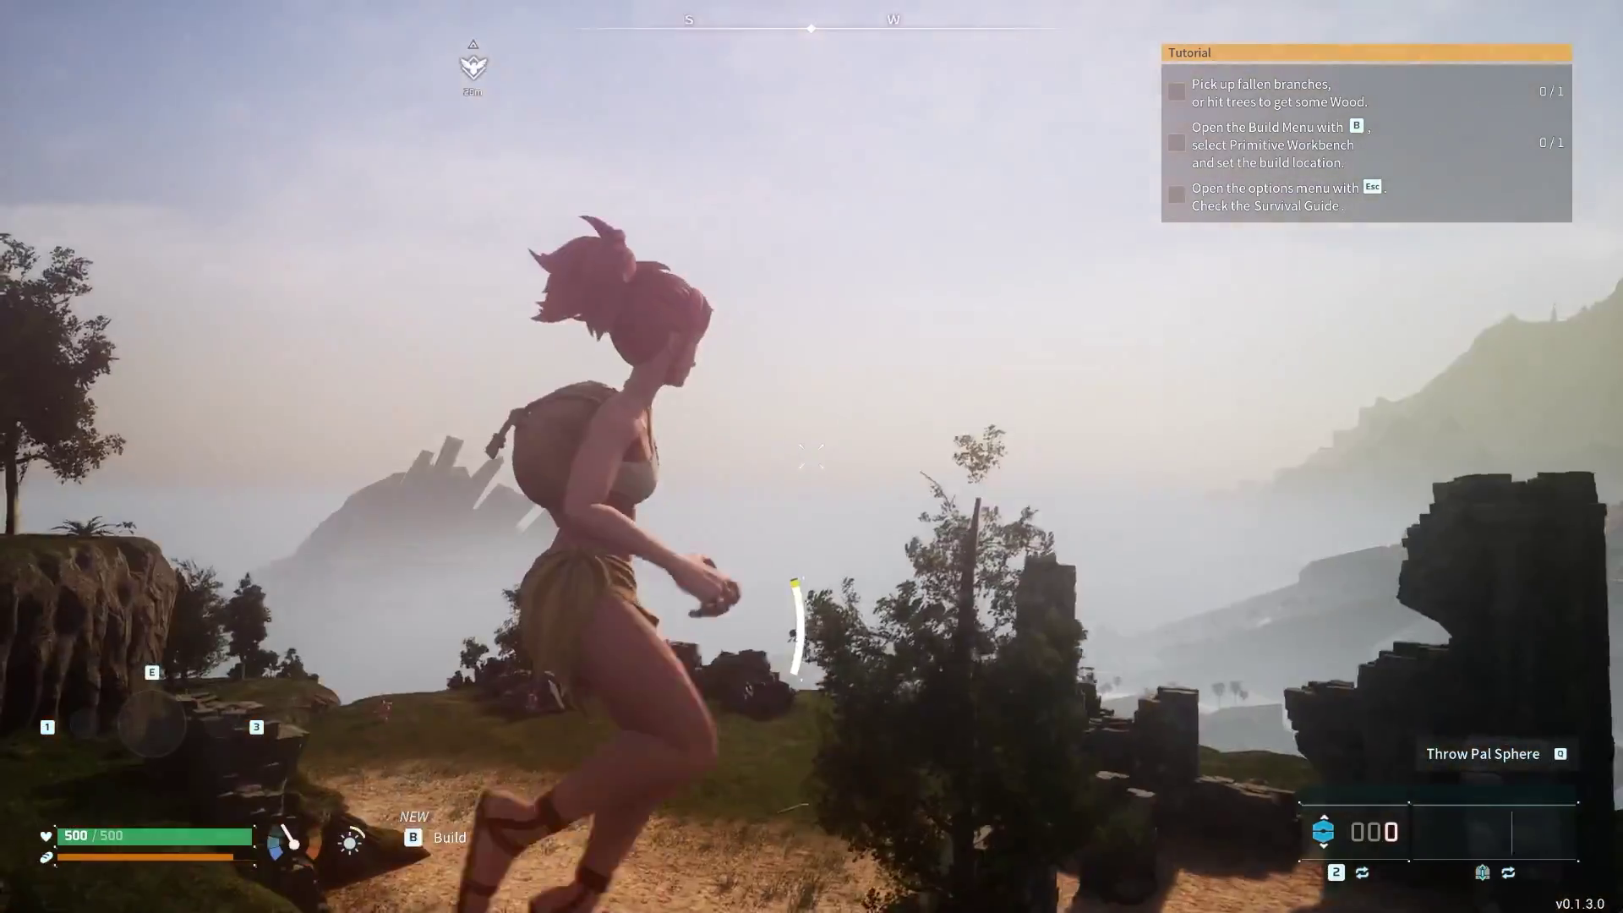